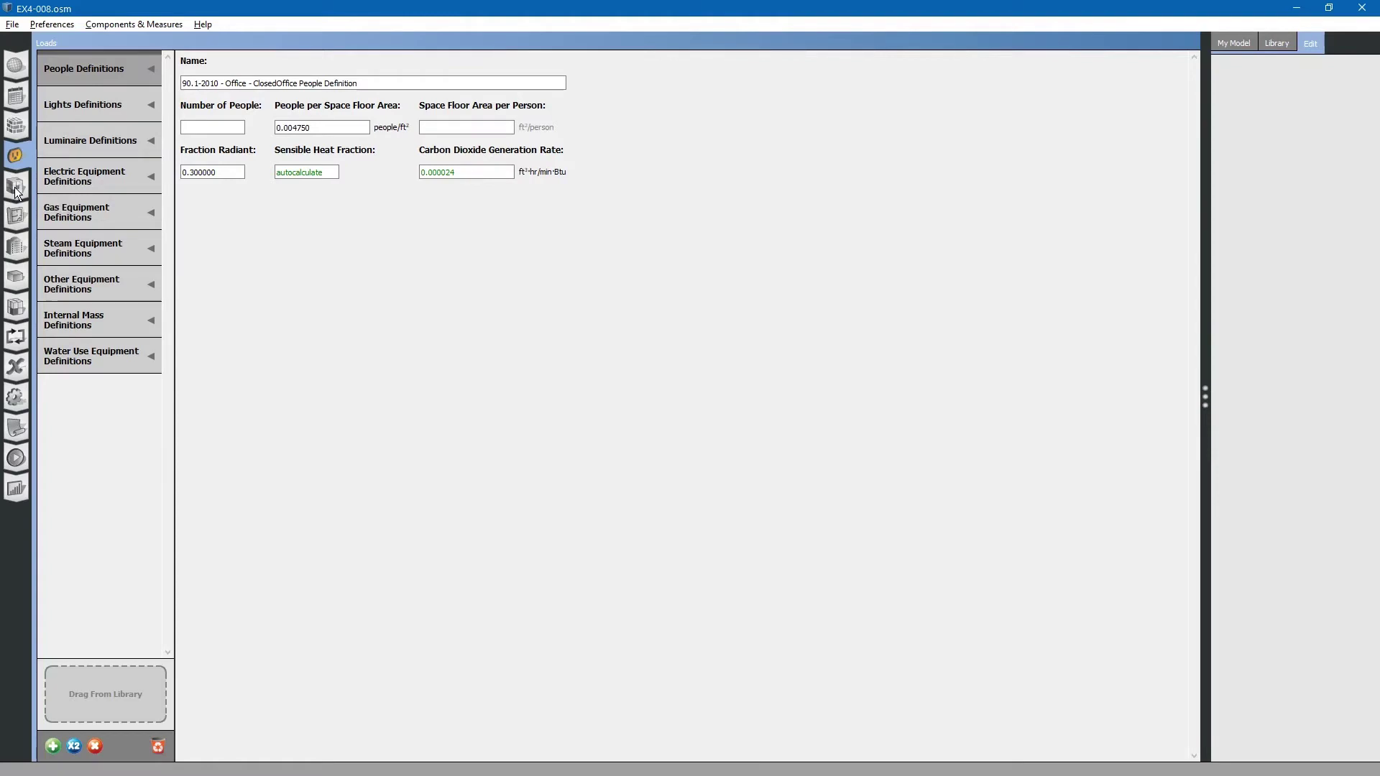
Open the Space Types grid on its General tab, listing FireStation, Office Storage and Plenum space types.
{"action": "left_click", "coordinate": [16, 188]}
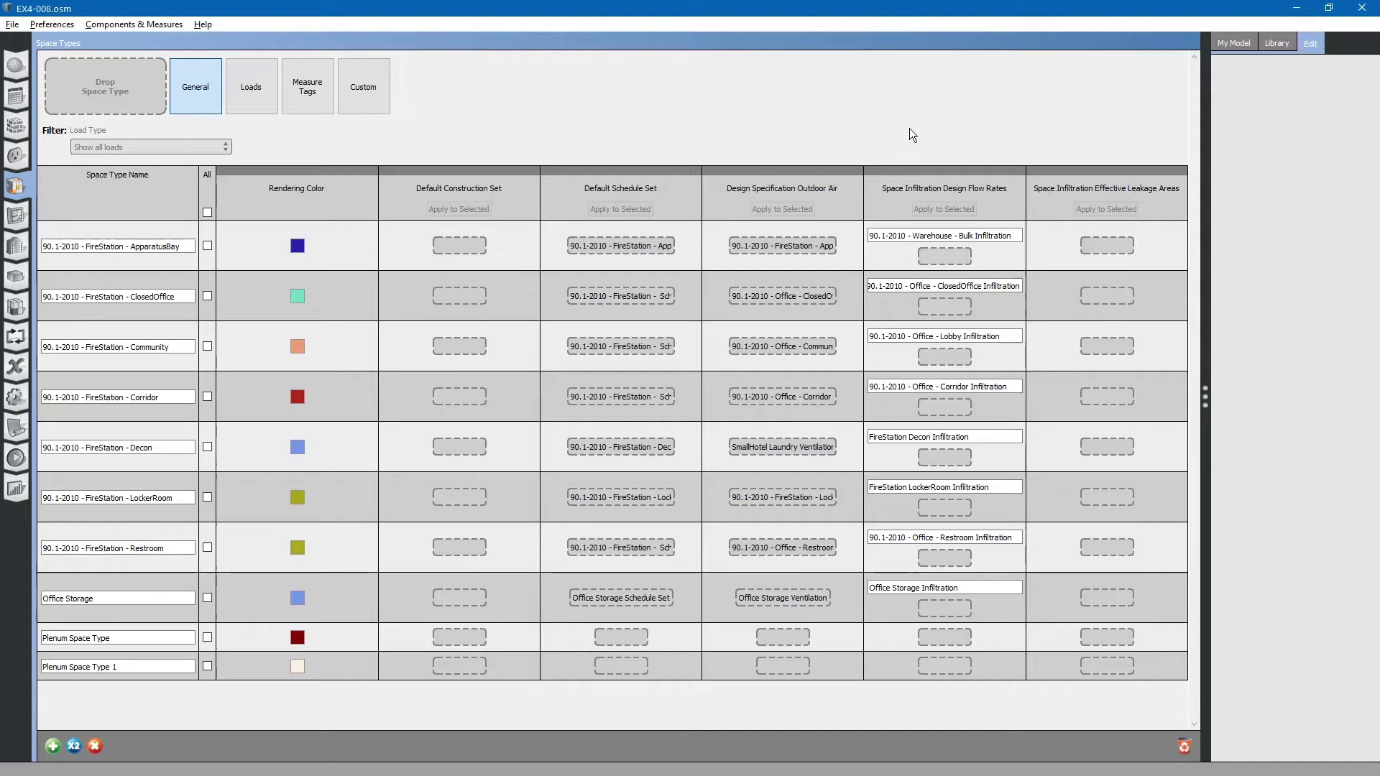
Assign the 90.1-2010 - FireStation - Metal construction set from My Model to ApparatusBay.
{"action": "left_click", "coordinate": [1234, 44]}
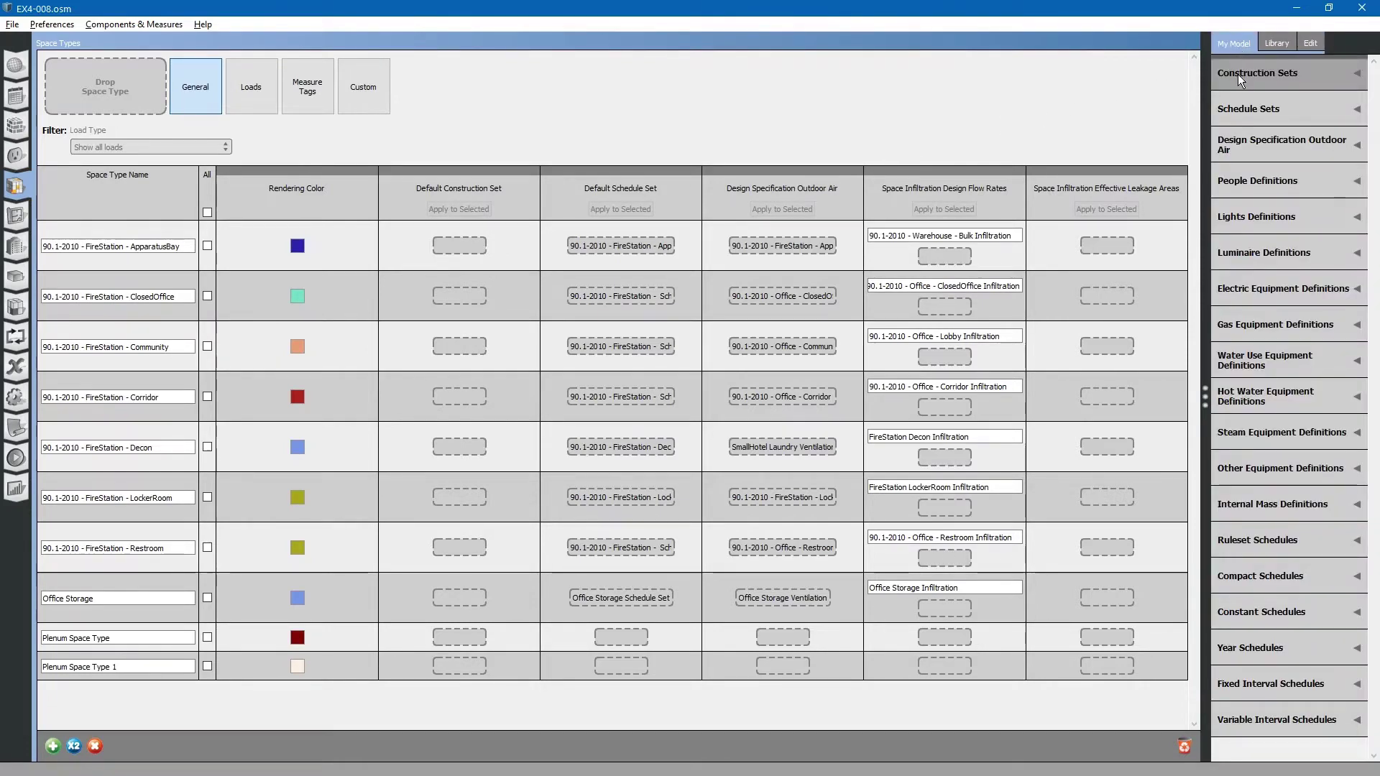
{"action": "left_click", "coordinate": [1237, 75]}
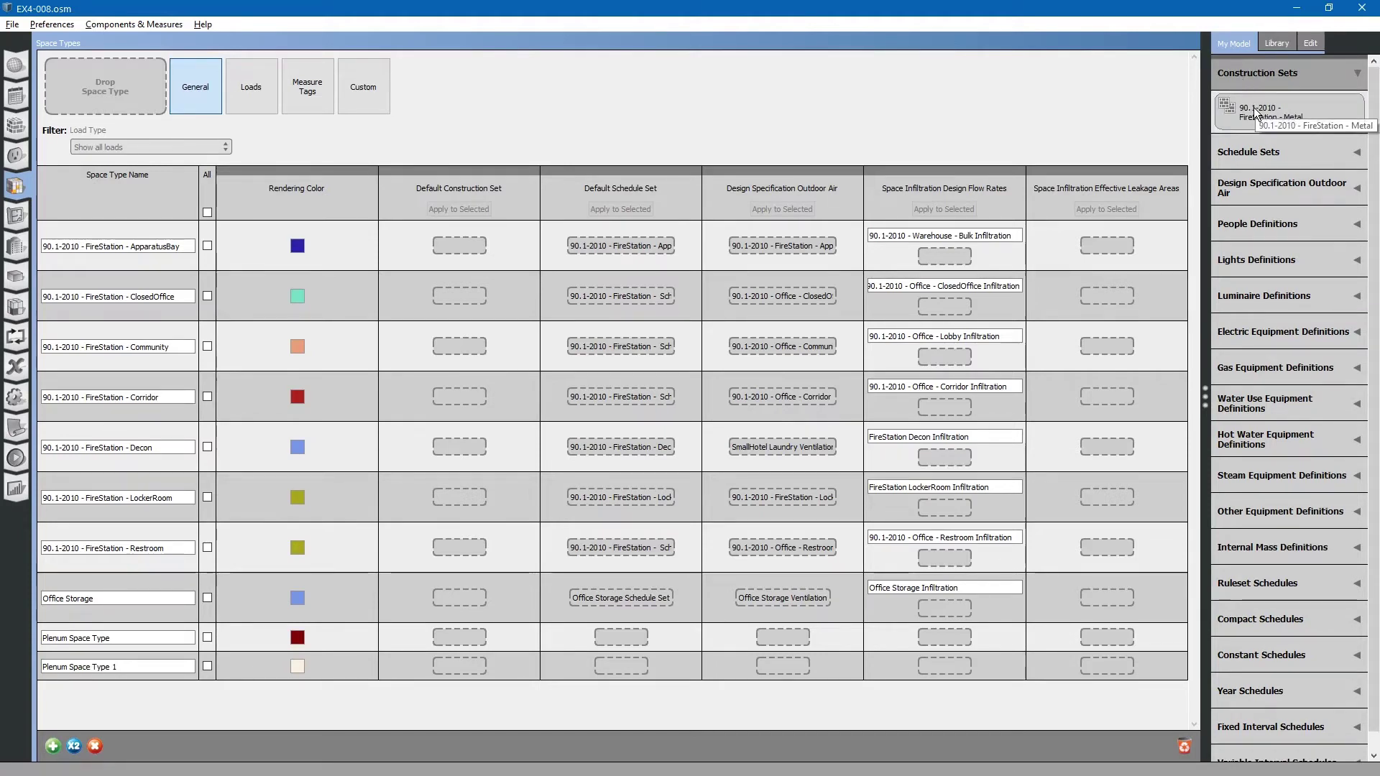
{"action": "left_click_drag", "start_coordinate": [1254, 112], "coordinate": [451, 243]}
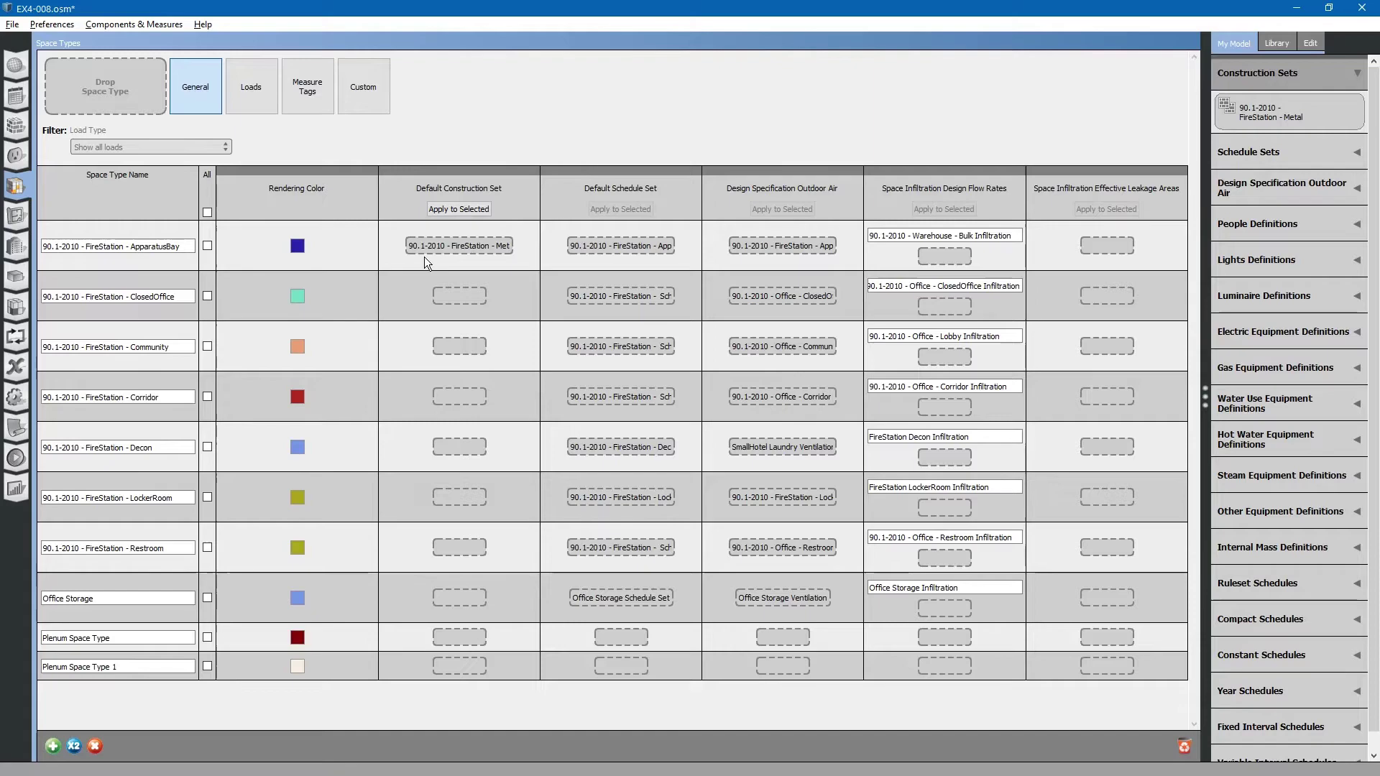
Apply ApparatusBay's FireStation - Metal construction set to all other space types, including both Plenums.
{"action": "left_click", "coordinate": [208, 296]}
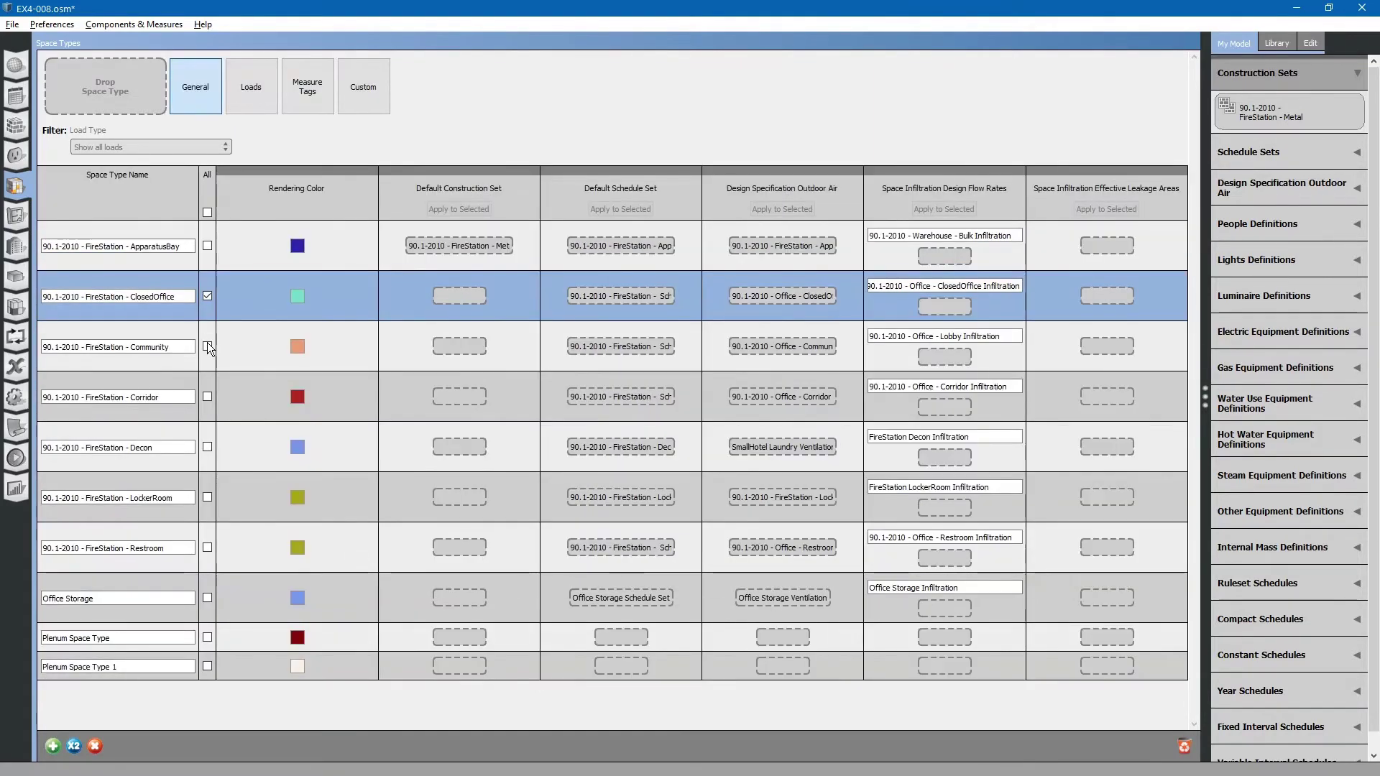
{"action": "left_click", "coordinate": [208, 347]}
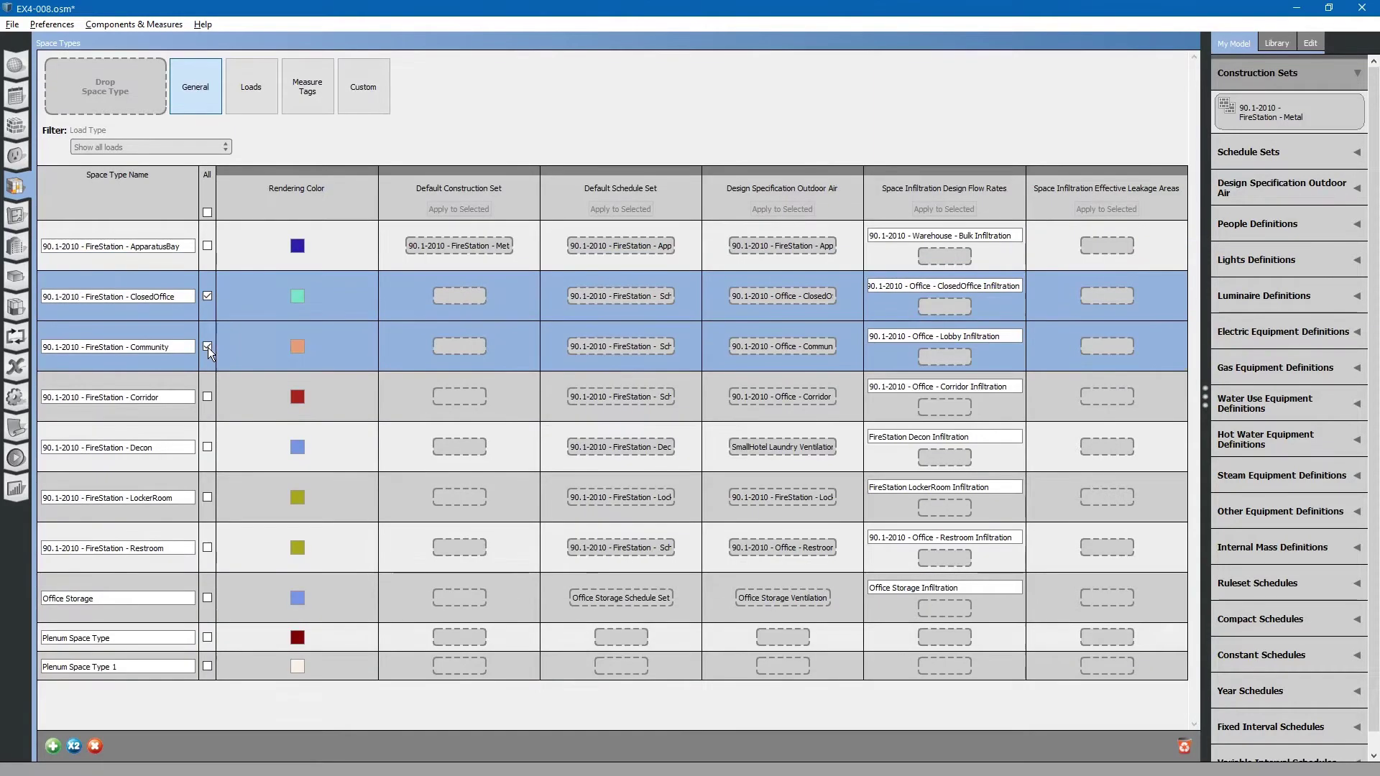
{"action": "left_click", "coordinate": [209, 396]}
{"action": "left_click", "coordinate": [208, 448]}
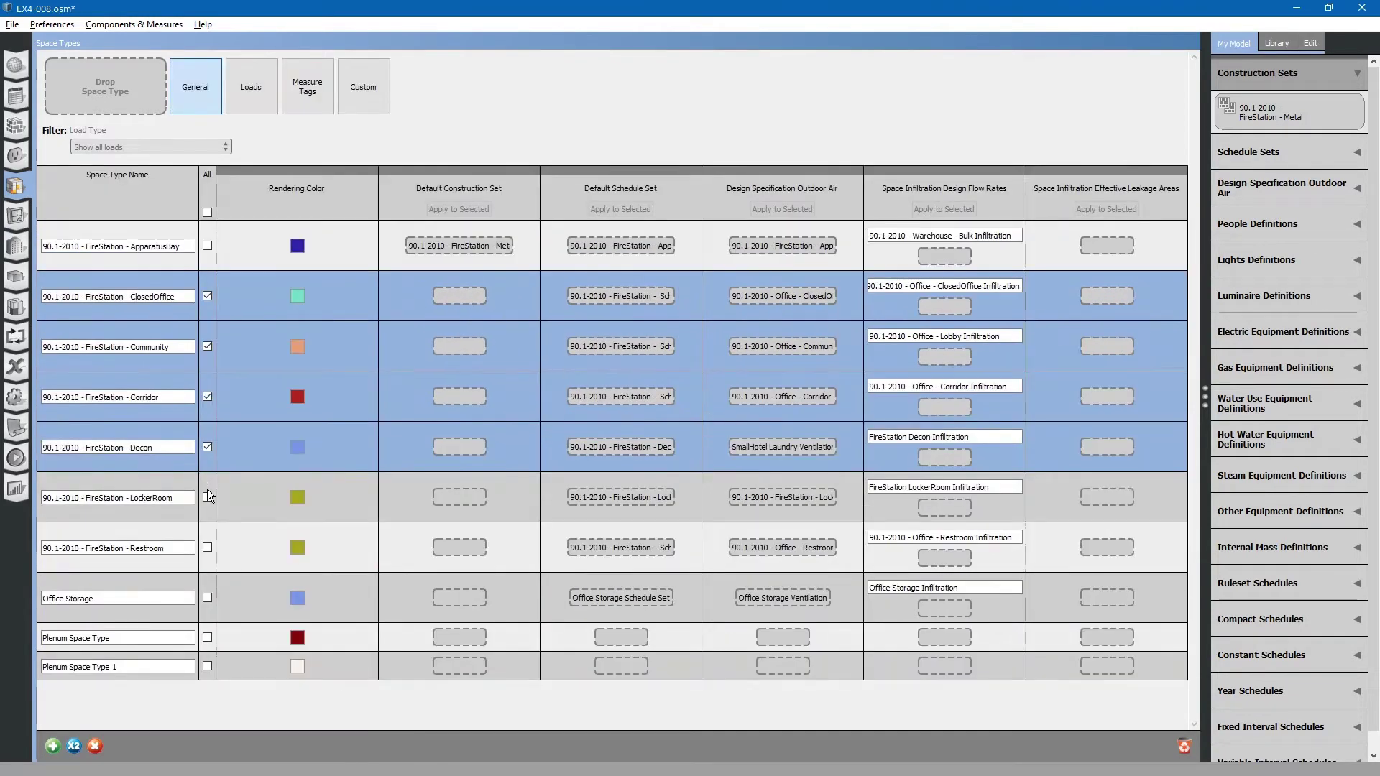
{"action": "left_click", "coordinate": [207, 496]}
{"action": "left_click", "coordinate": [208, 547]}
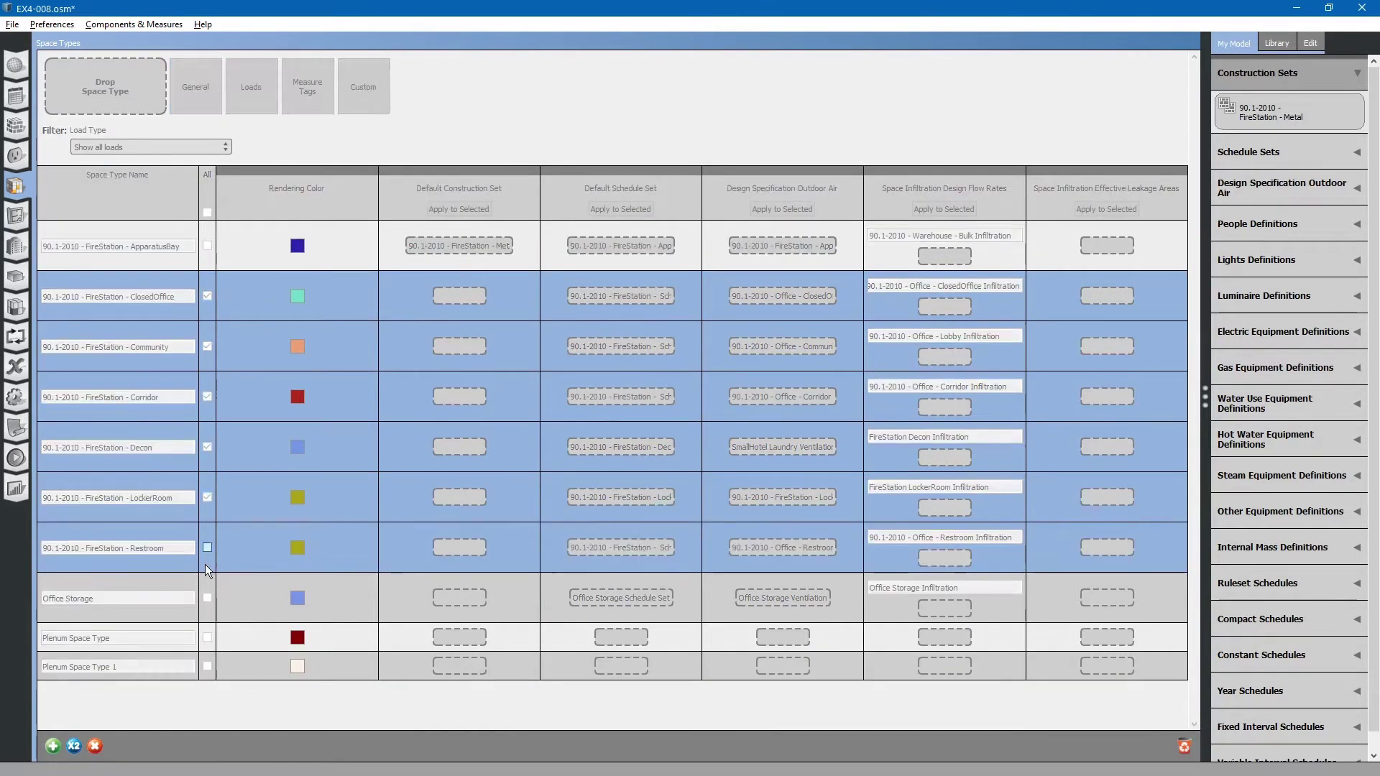
{"action": "left_click", "coordinate": [207, 597]}
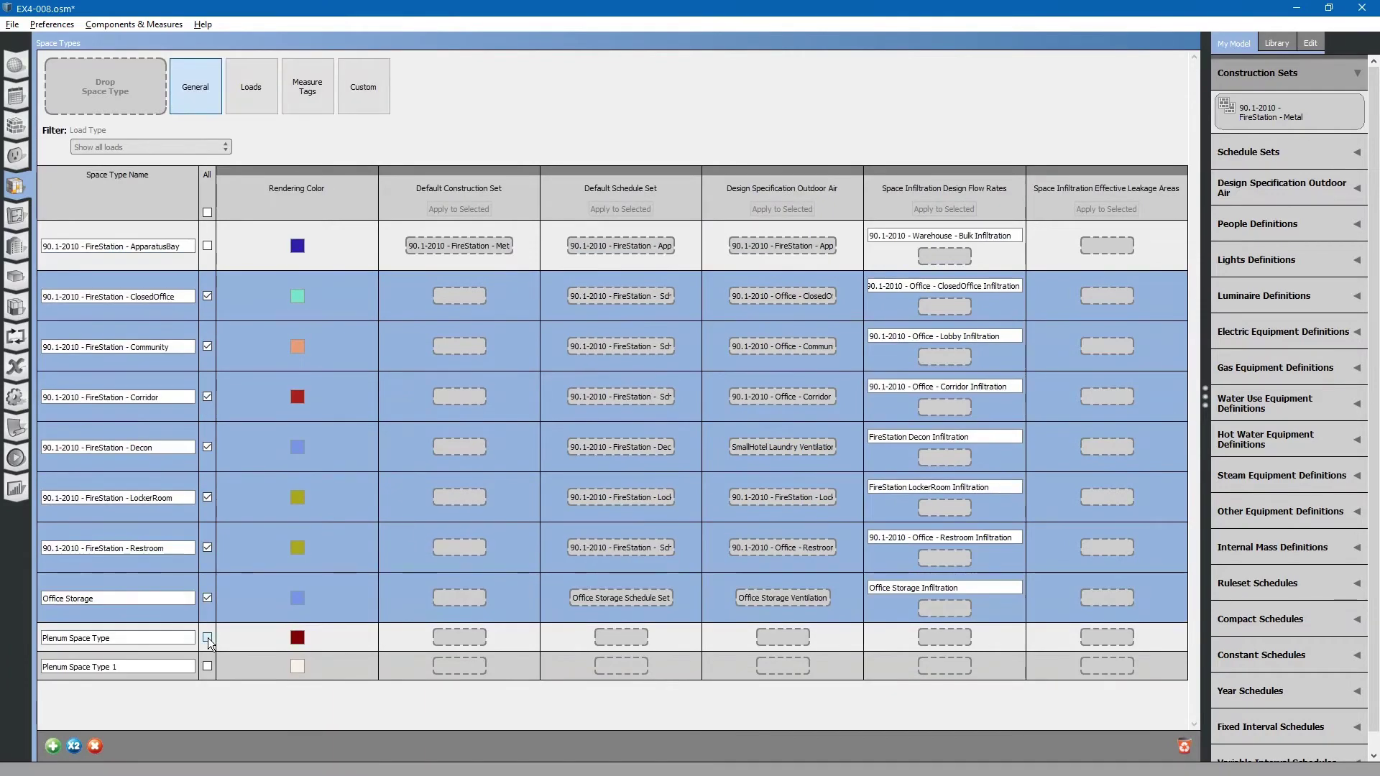
{"action": "left_click", "coordinate": [208, 636]}
{"action": "left_click", "coordinate": [207, 666]}
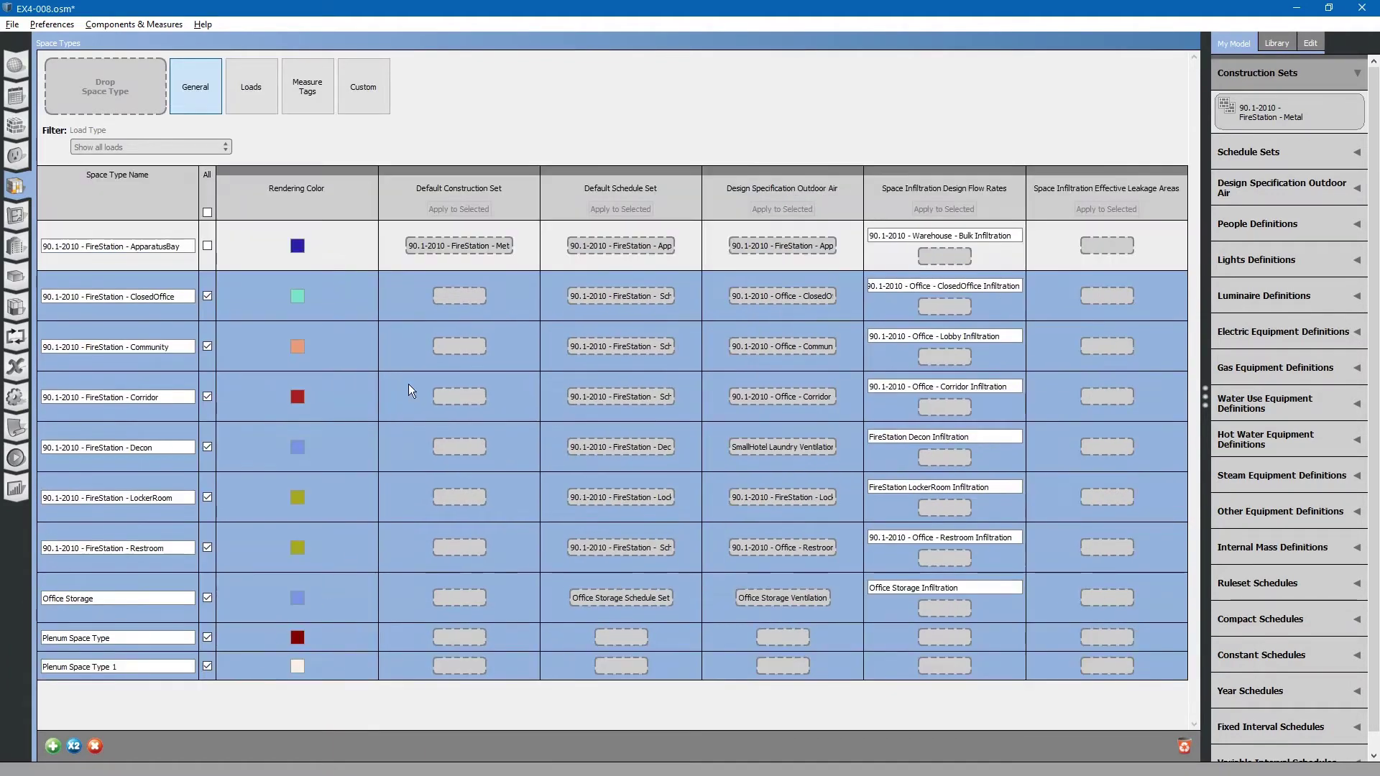
{"action": "left_click", "coordinate": [462, 245]}
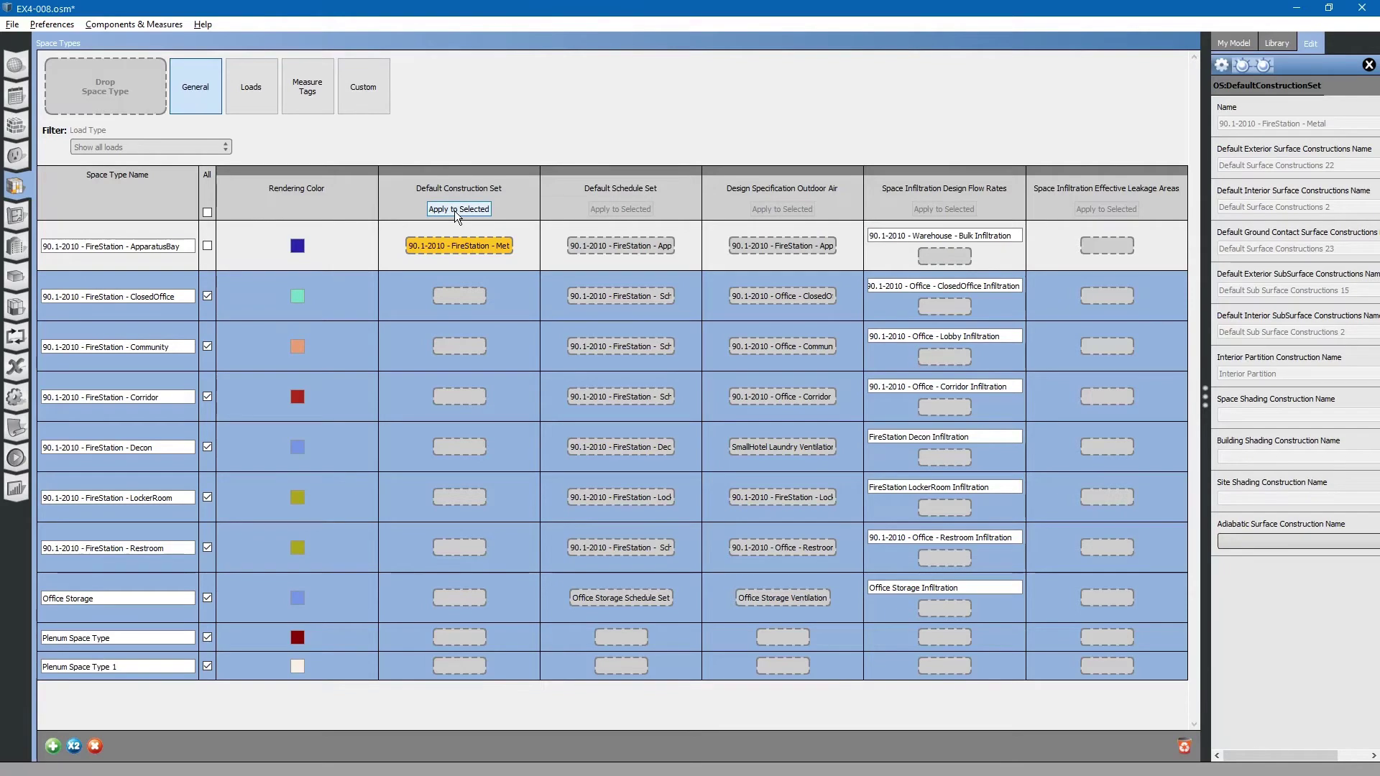
{"action": "left_click", "coordinate": [454, 209]}
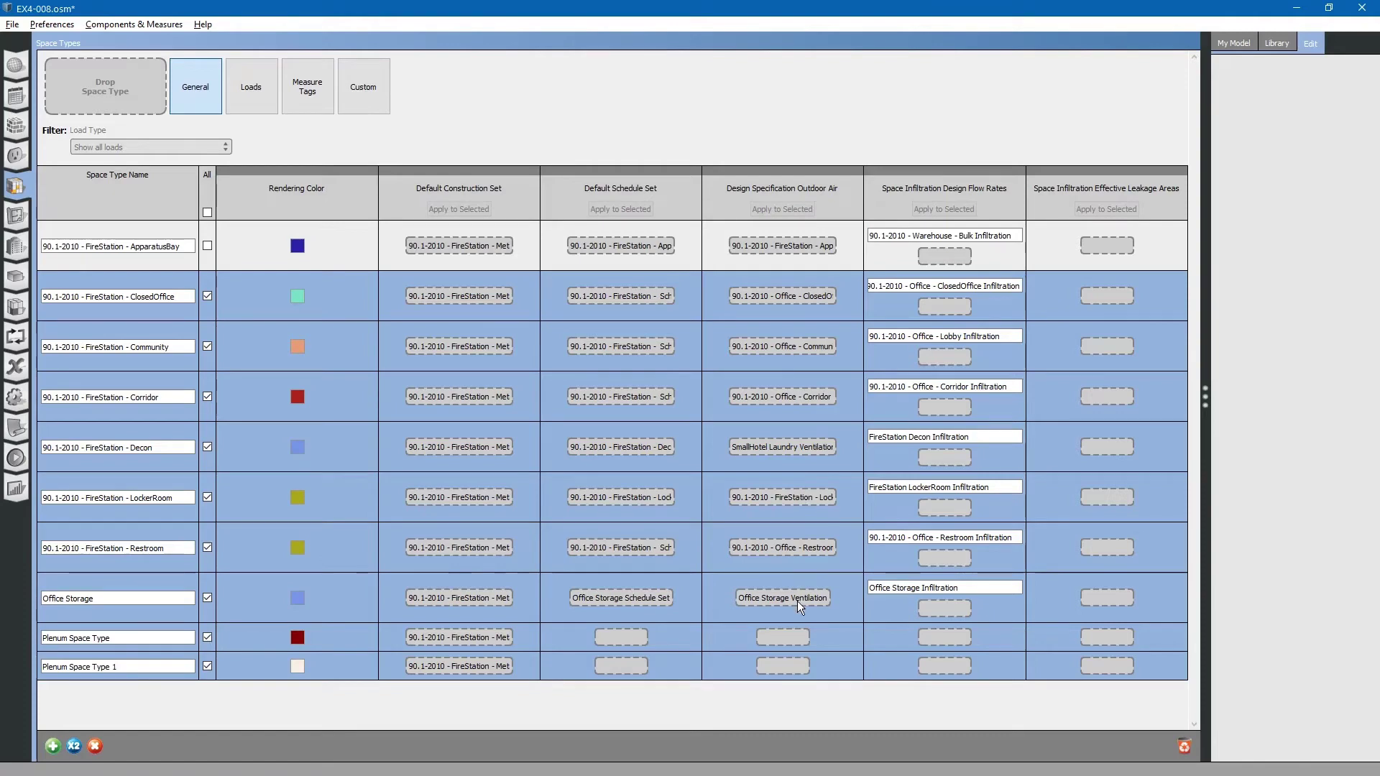
Inspect ApparatusBay's MinVent outdoor air specification: Sum method, about 0.05 ft/min per floor area.
{"action": "left_click", "coordinate": [788, 248]}
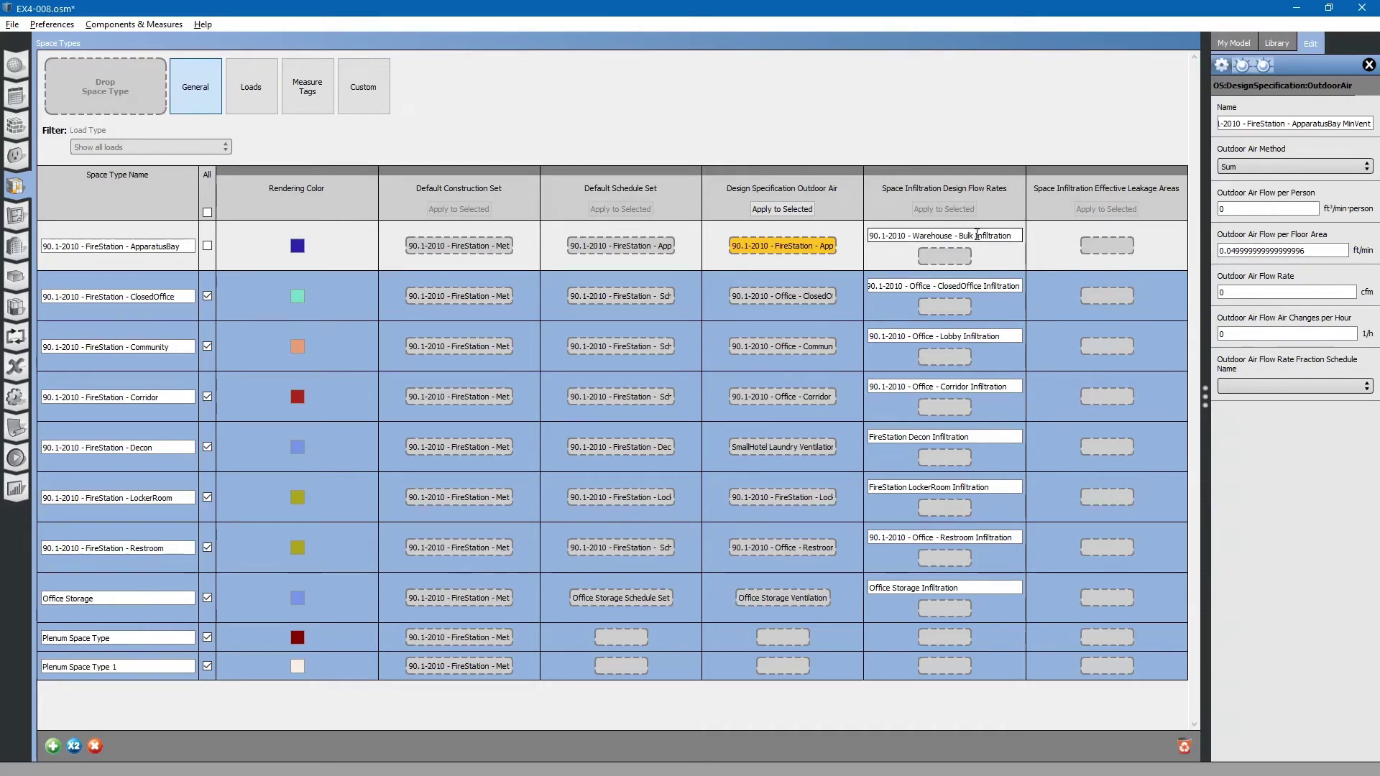
Inspect ApparatusBay's Warehouse - Bulk Infiltration, keeping the Flow/ExteriorArea calculation method.
{"action": "left_click", "coordinate": [976, 236]}
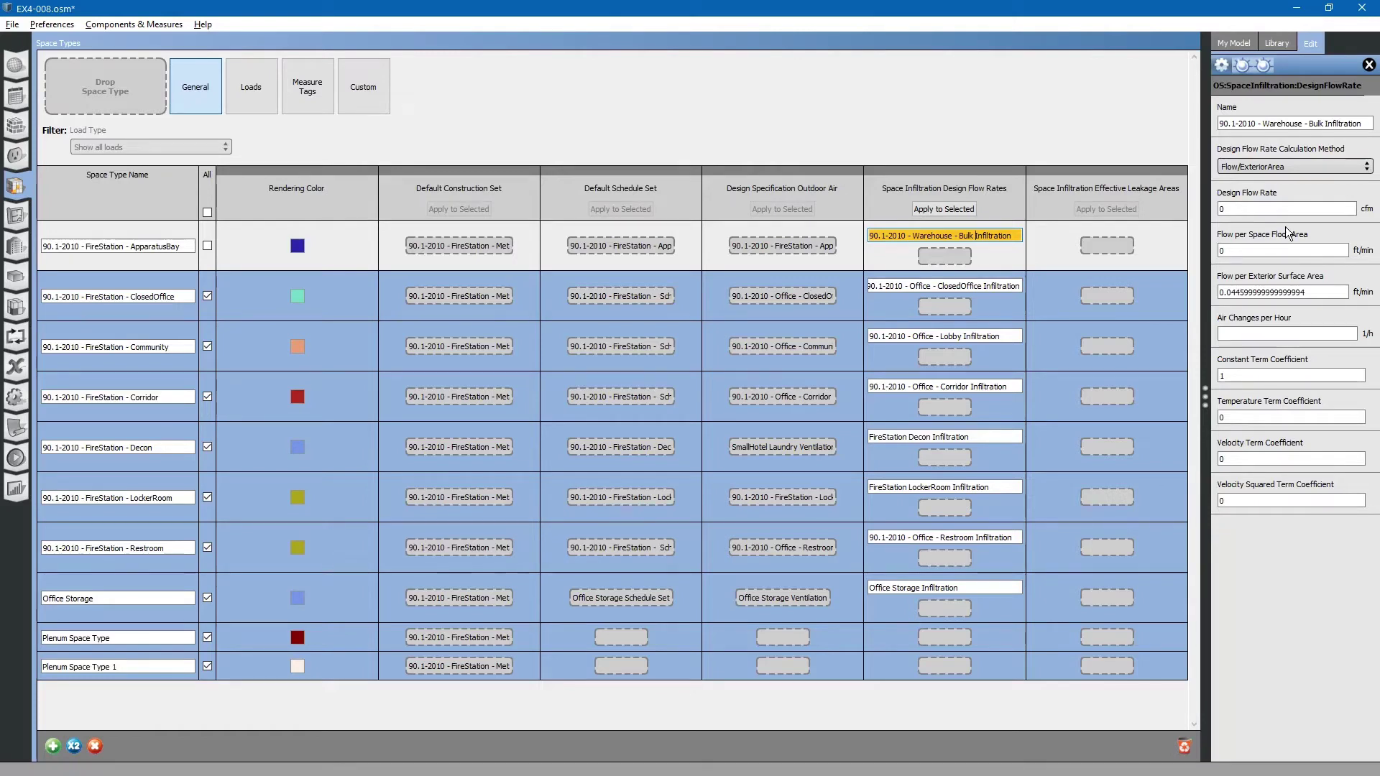
{"action": "left_click", "coordinate": [1292, 165]}
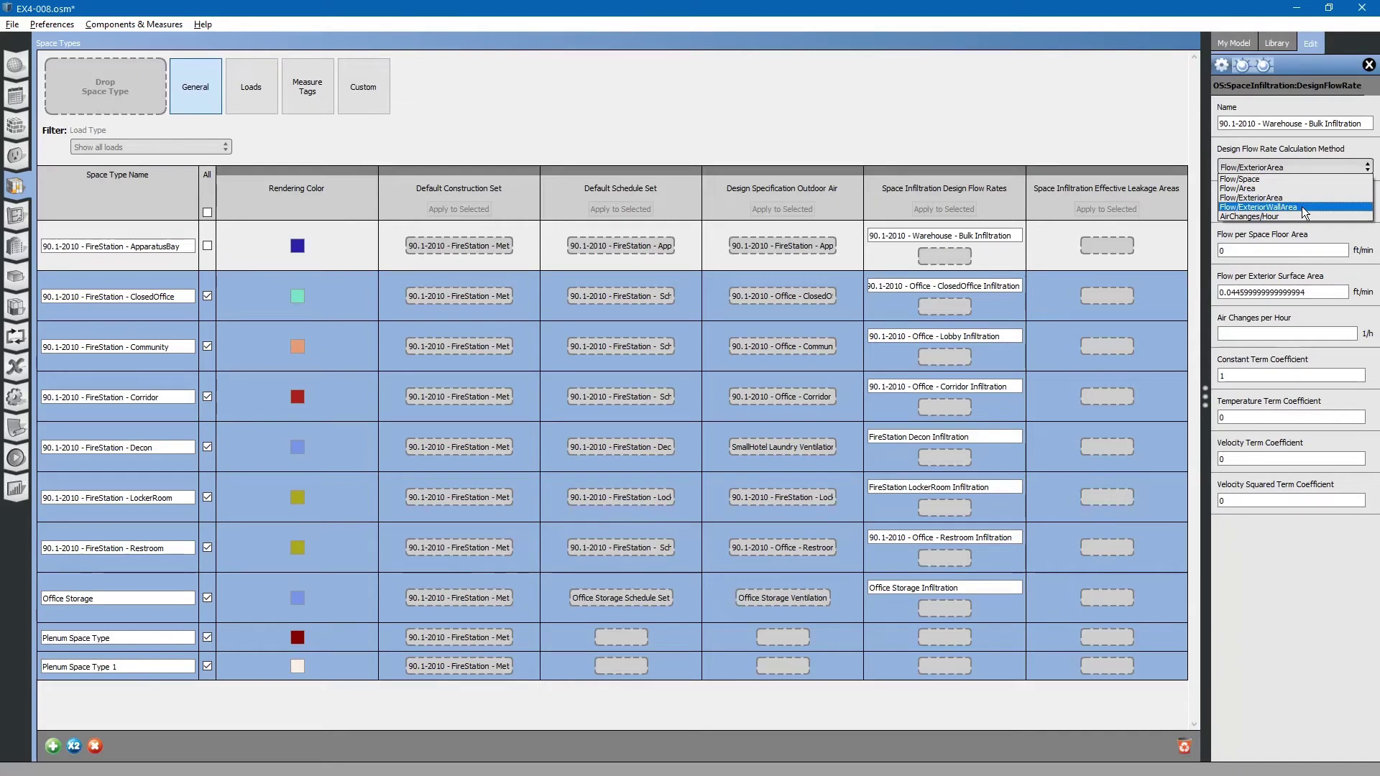
{"action": "left_click", "coordinate": [1277, 247]}
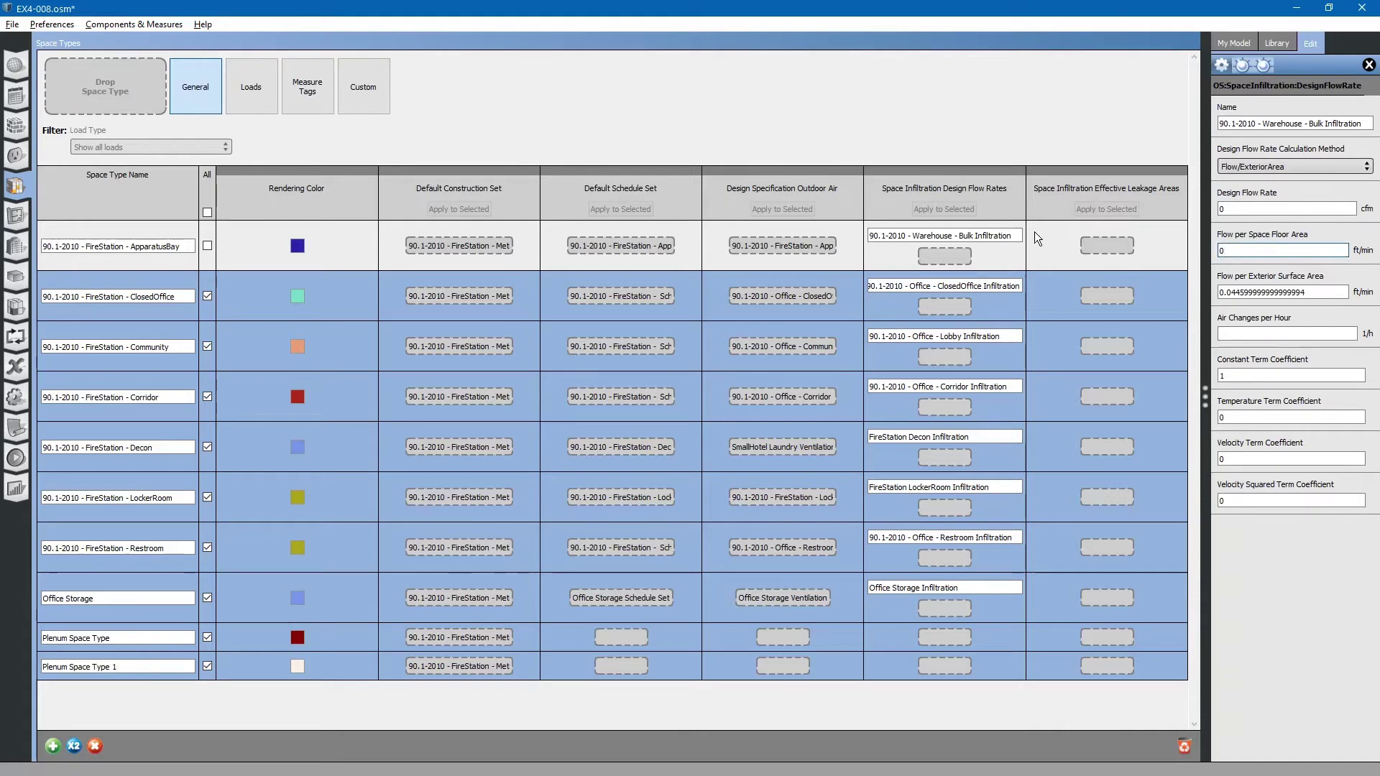
Rename the Community row's infiltration to '90.1-2010 - Office - Community Infiltration'.
{"action": "left_click", "coordinate": [995, 337]}
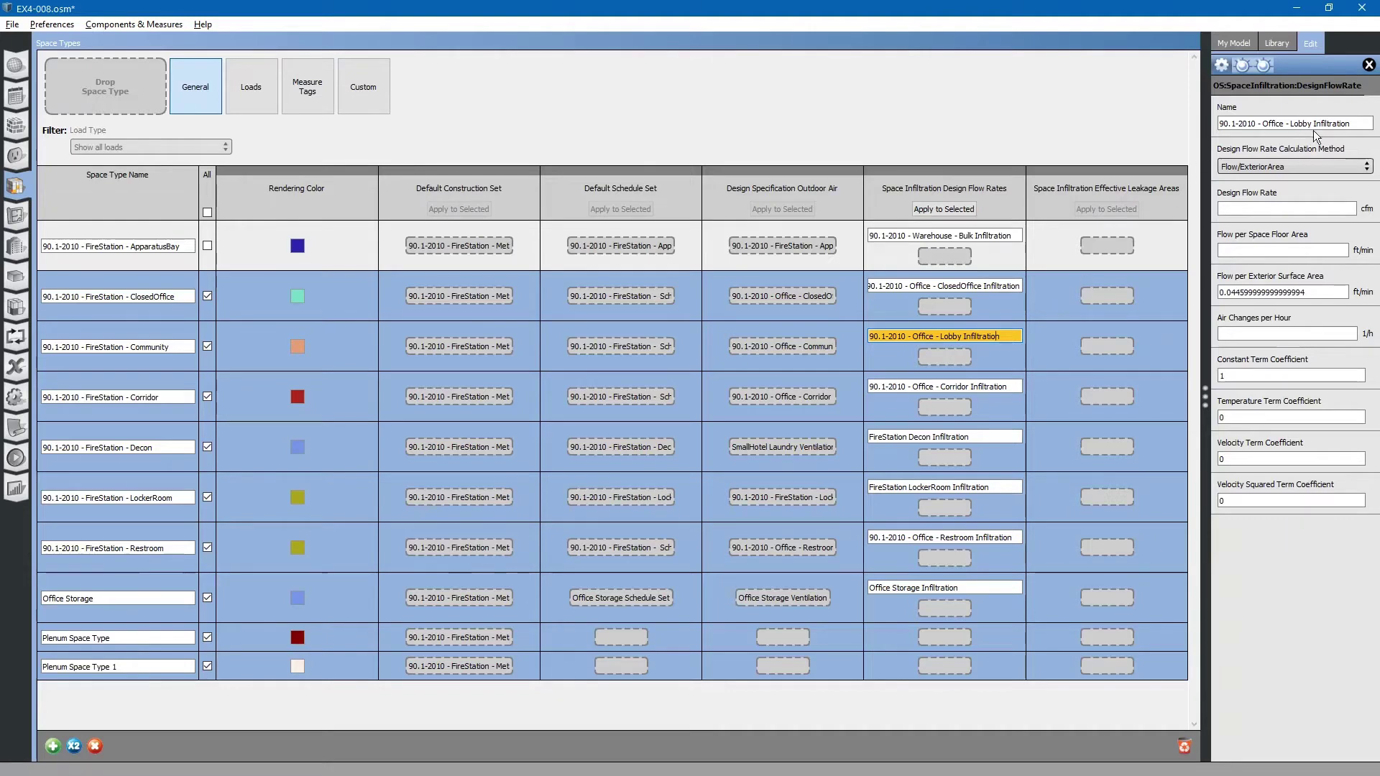
{"action": "left_click", "coordinate": [1360, 124]}
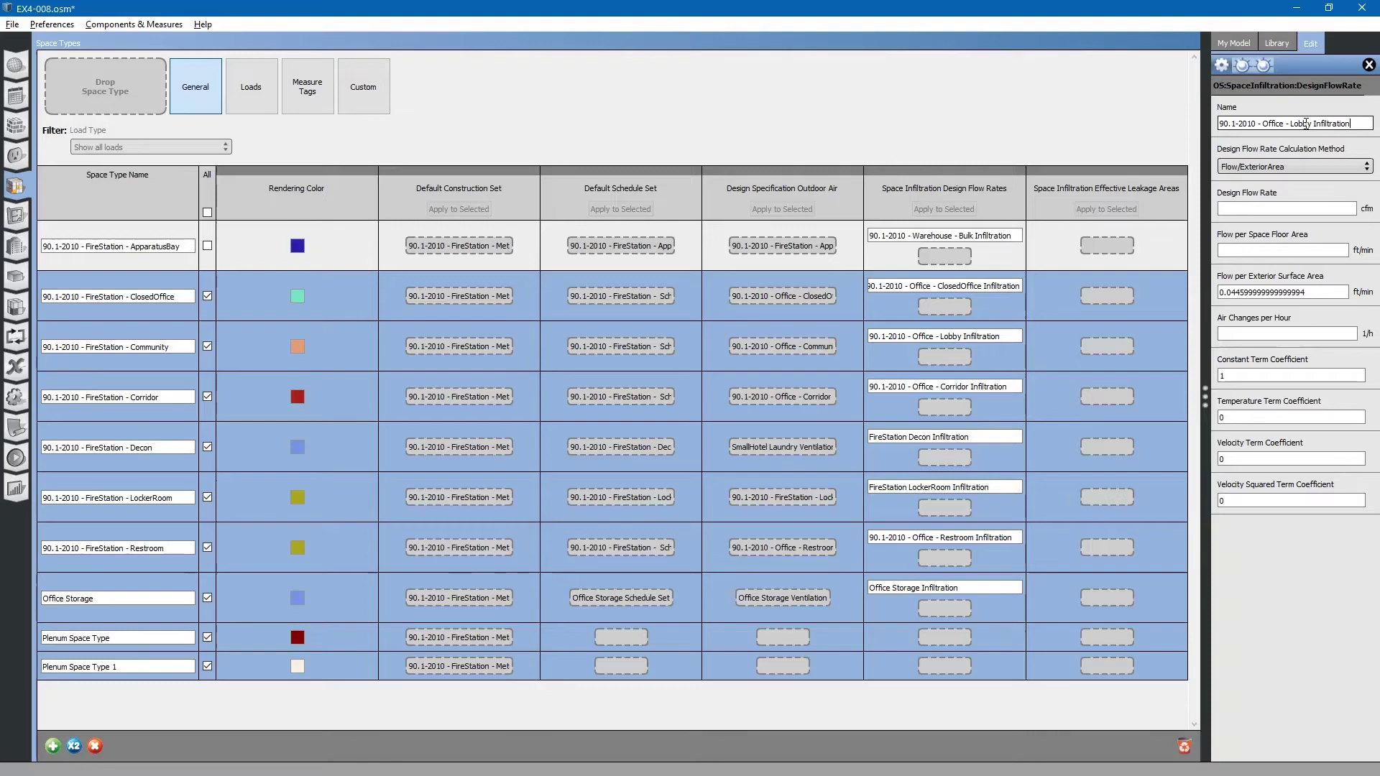
{"action": "left_click_drag", "start_coordinate": [1312, 124], "coordinate": [1294, 123]}
{"action": "type", "text": "Community"}
{"action": "left_click", "coordinate": [1331, 293]}
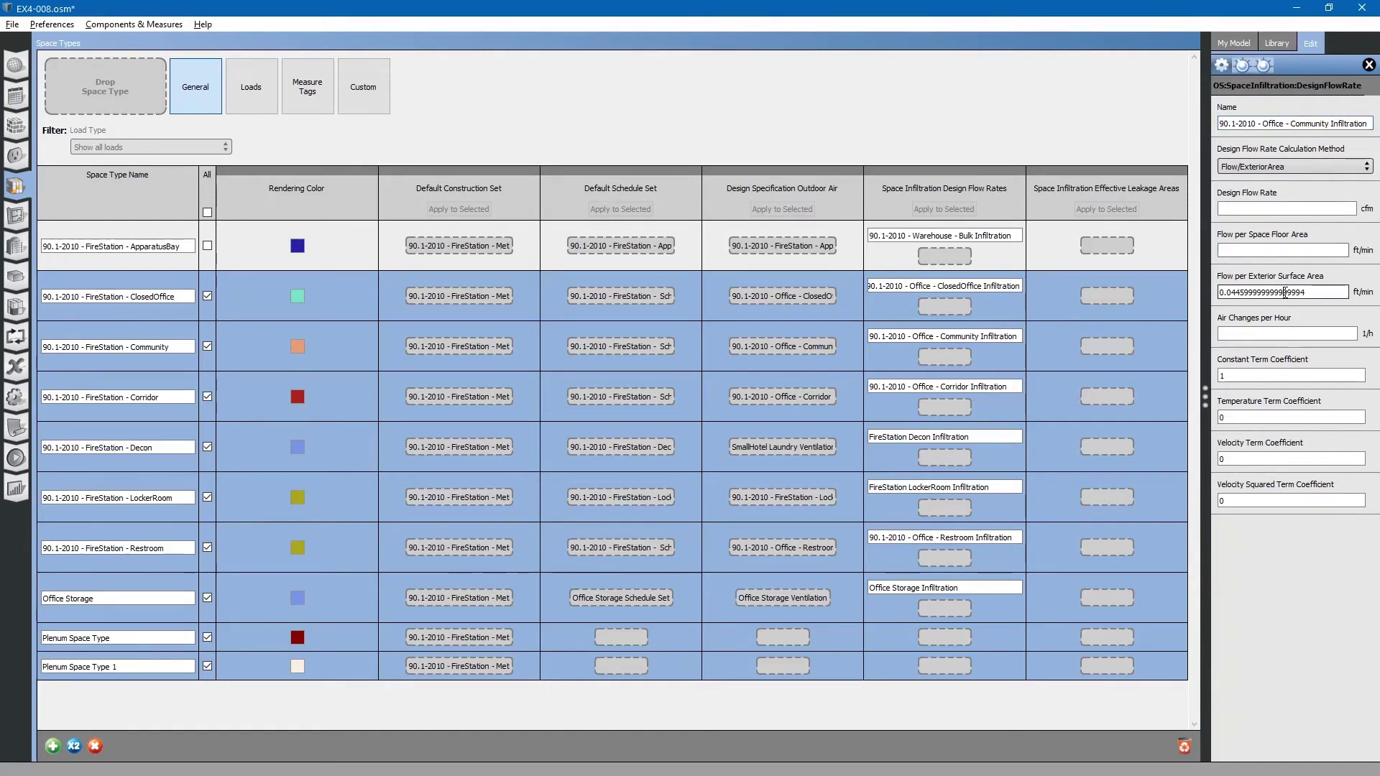
Set its flow per exterior surface area to 0.046.
{"action": "left_click_drag", "start_coordinate": [1235, 292], "coordinate": [1314, 293]}
{"action": "type", "text": "6"}
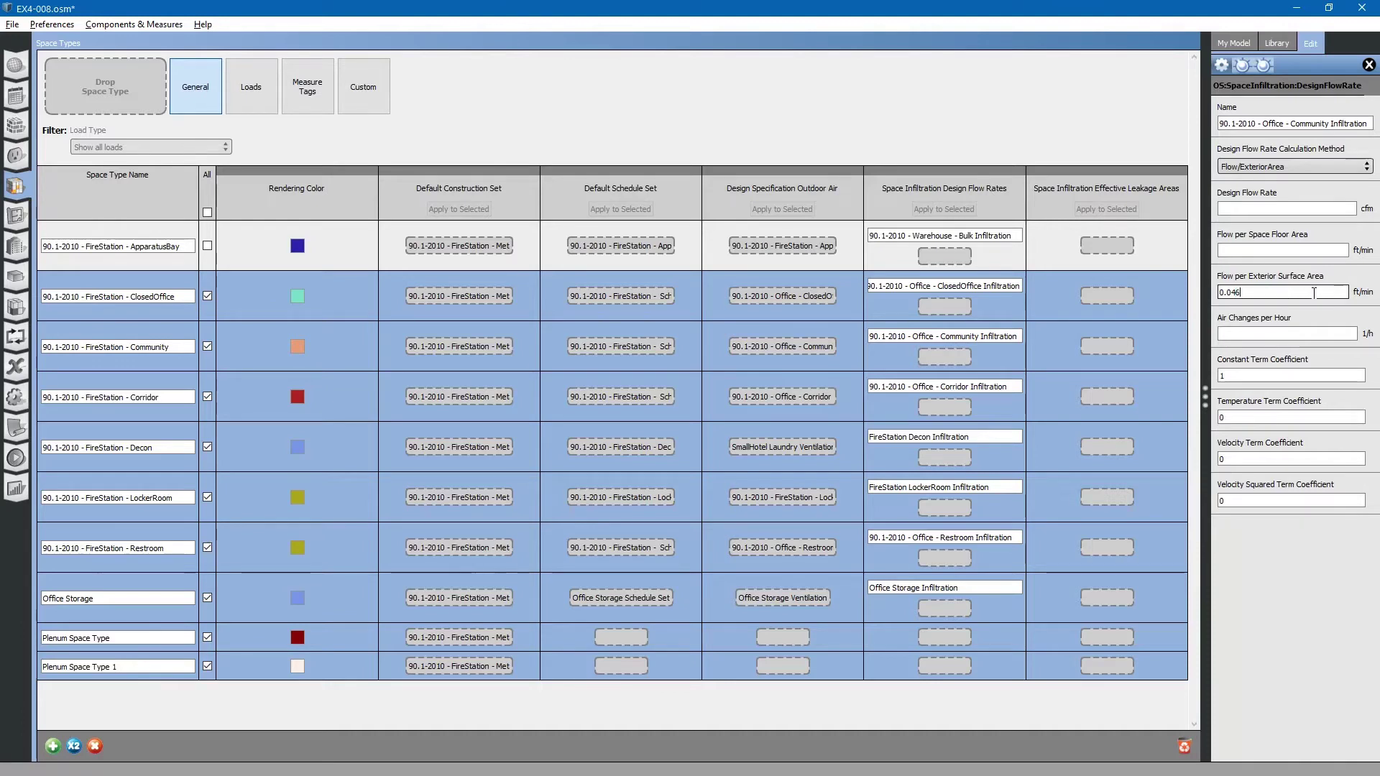
{"action": "left_click", "coordinate": [1288, 248]}
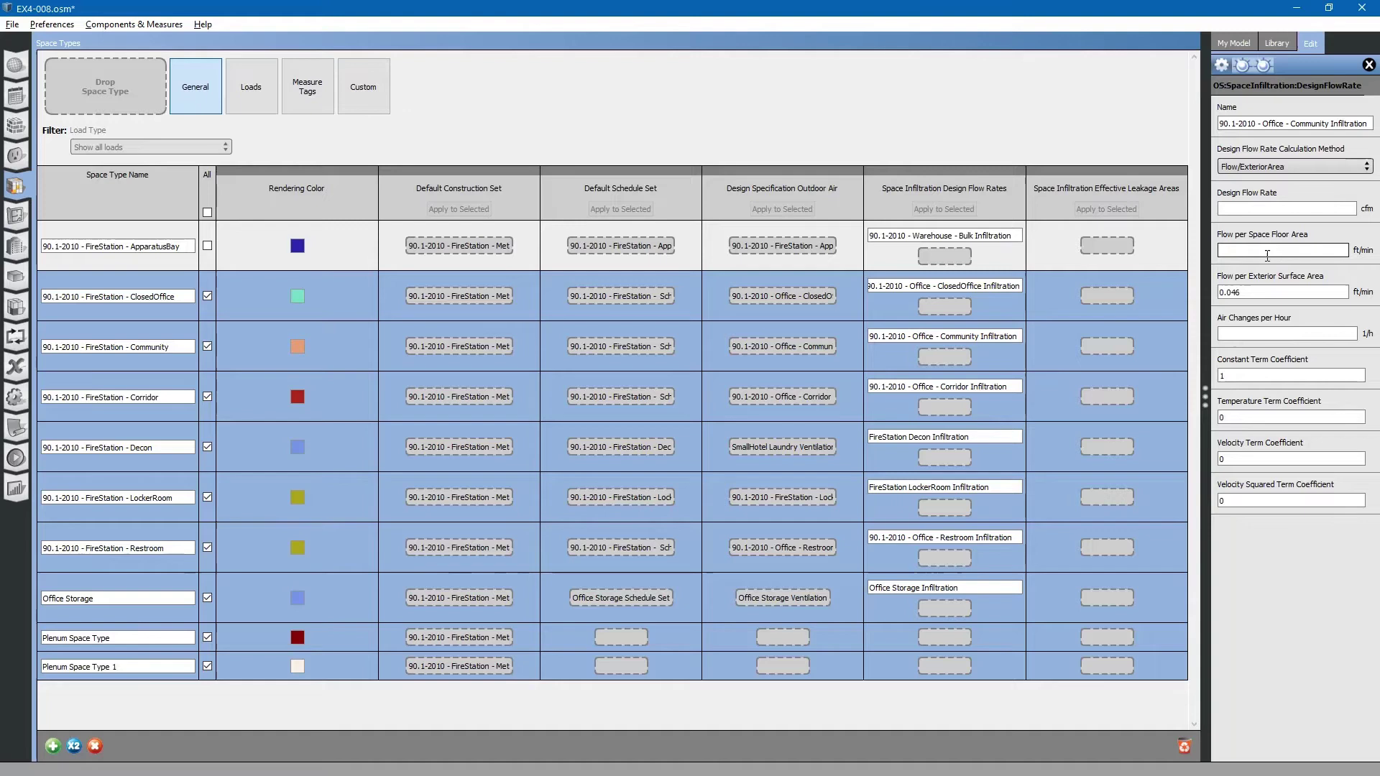
Leave only the two Plenum rows checked and apply Community Infiltration to them.
{"action": "left_click", "coordinate": [963, 388]}
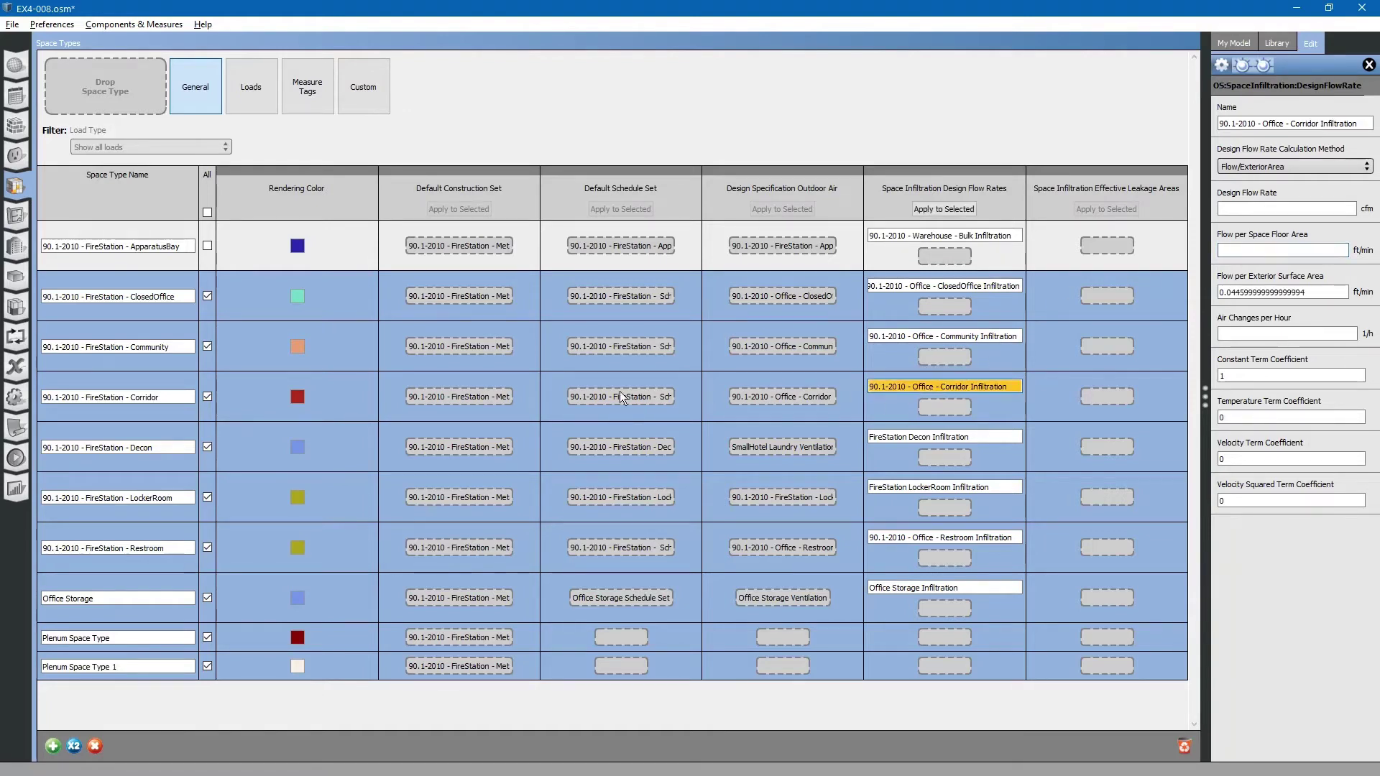
{"action": "left_click", "coordinate": [207, 295]}
{"action": "left_click", "coordinate": [207, 345]}
{"action": "left_click", "coordinate": [207, 396]}
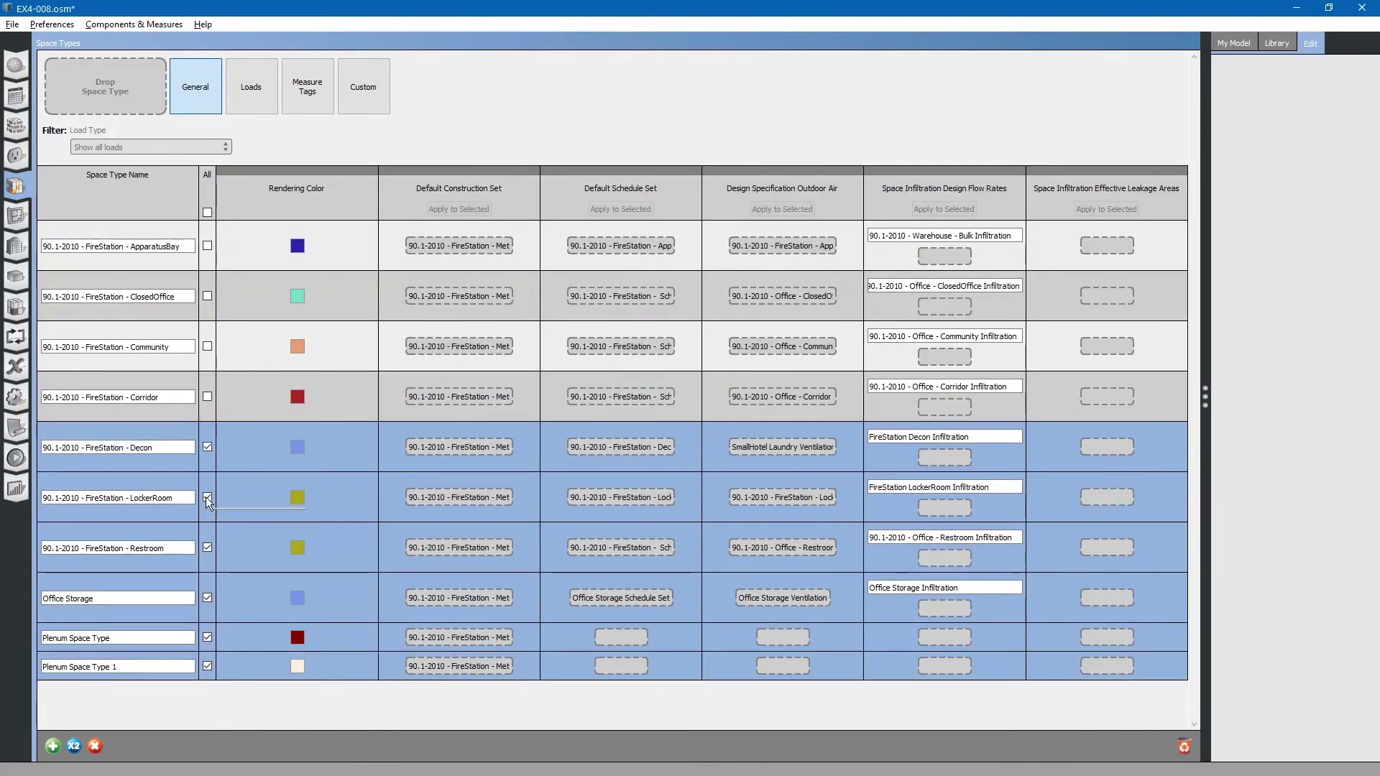
{"action": "left_click", "coordinate": [207, 497]}
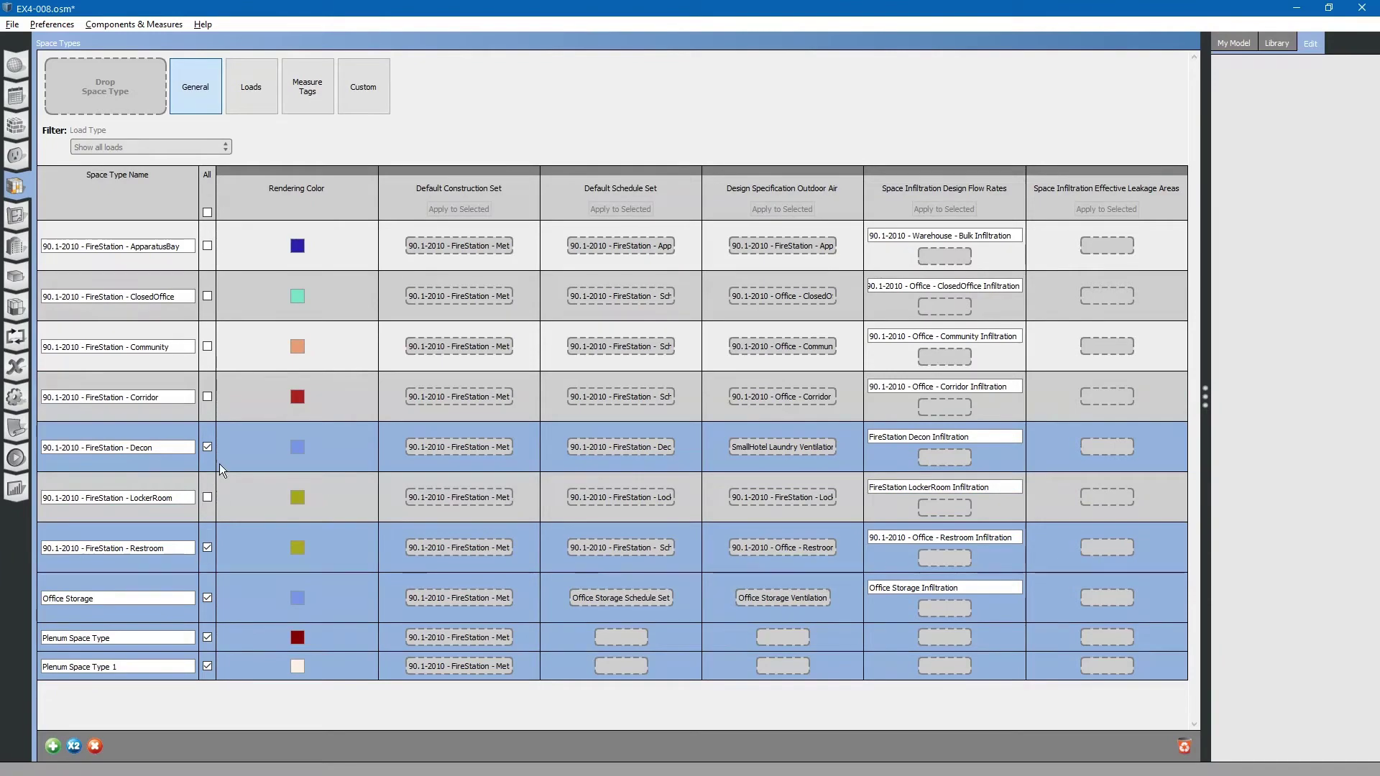
{"action": "left_click", "coordinate": [207, 447]}
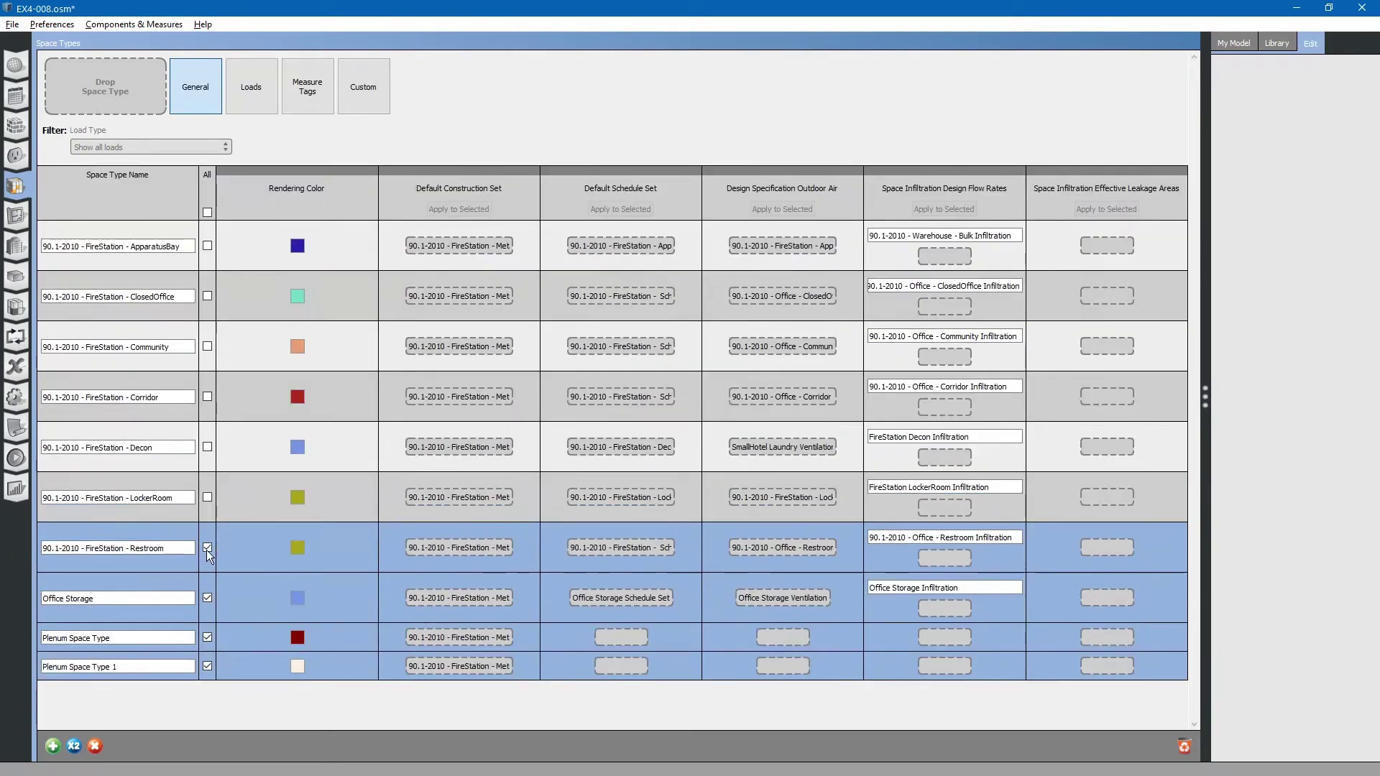
{"action": "left_click", "coordinate": [207, 547]}
{"action": "left_click", "coordinate": [207, 598]}
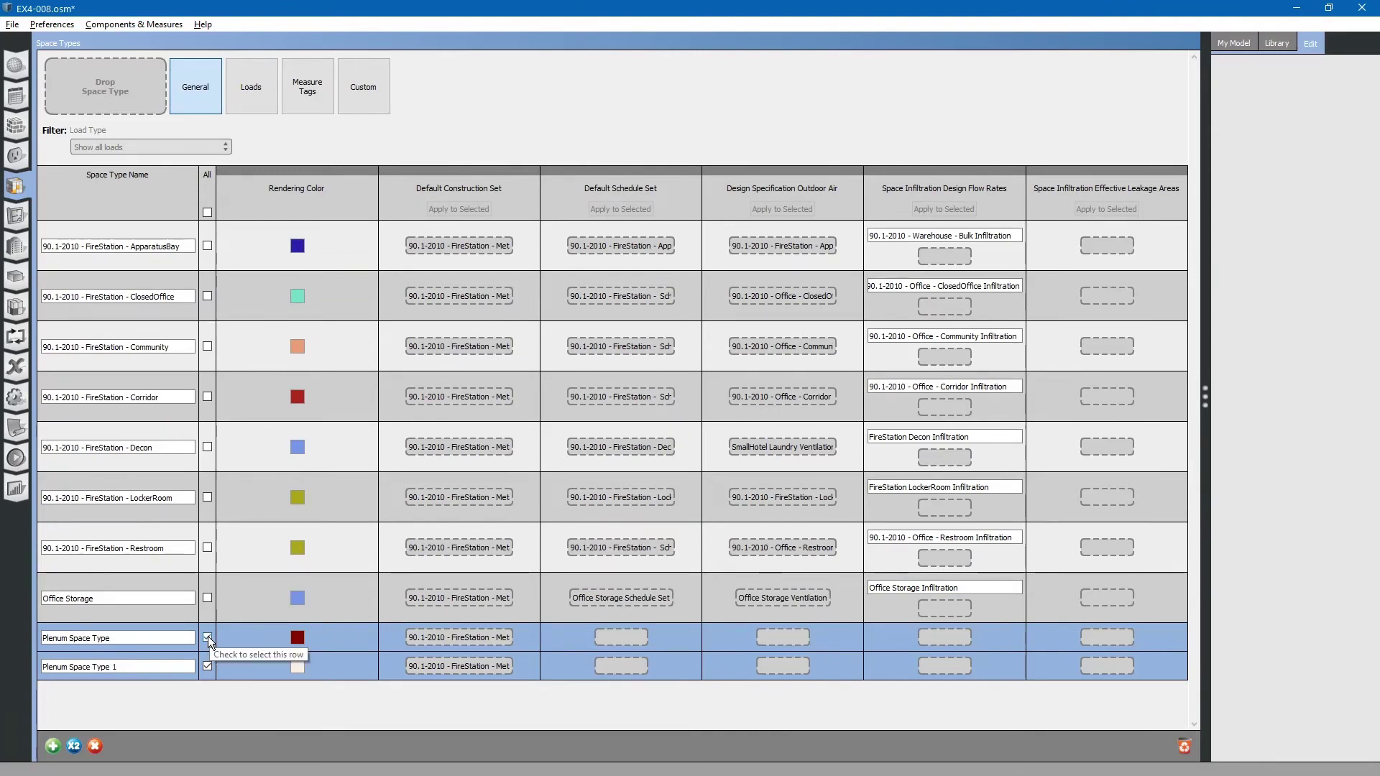
{"action": "left_click", "coordinate": [992, 336]}
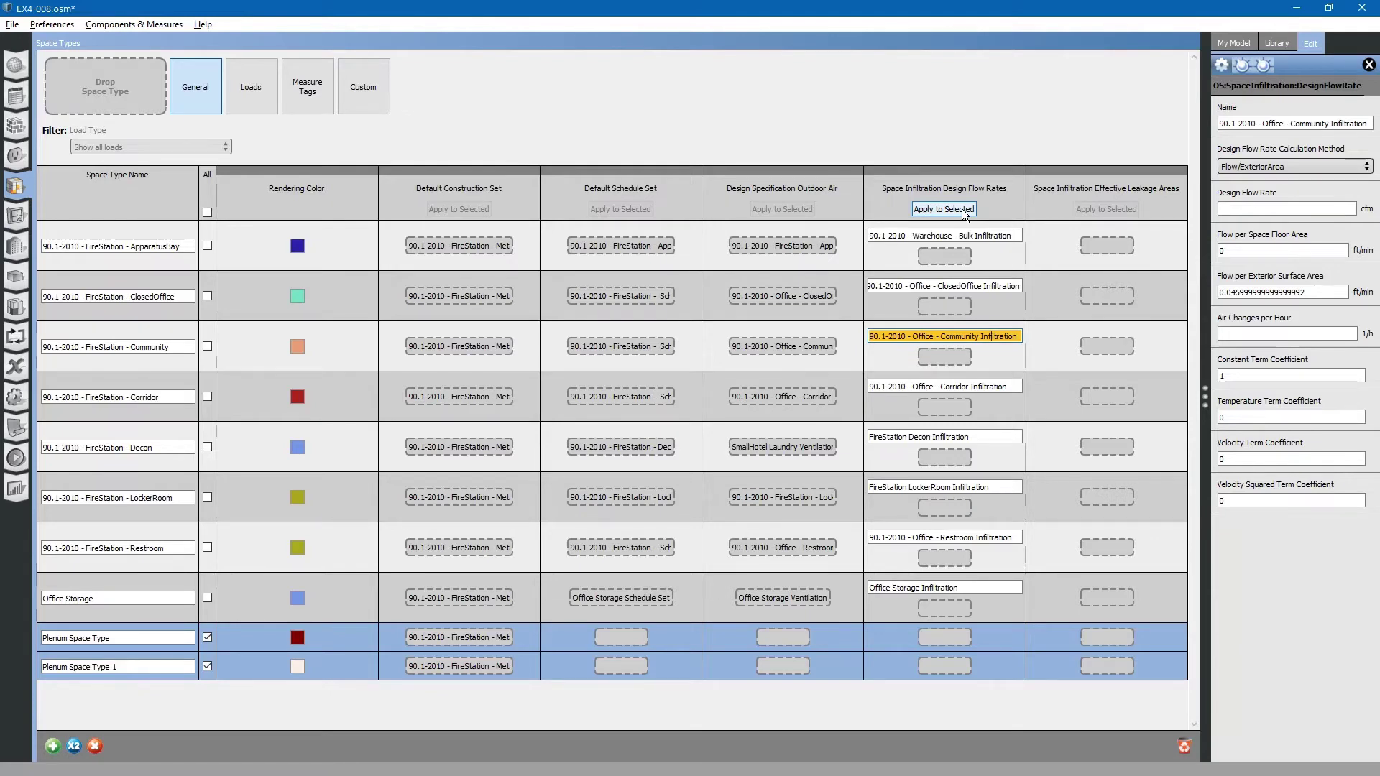
{"action": "left_click", "coordinate": [963, 210]}
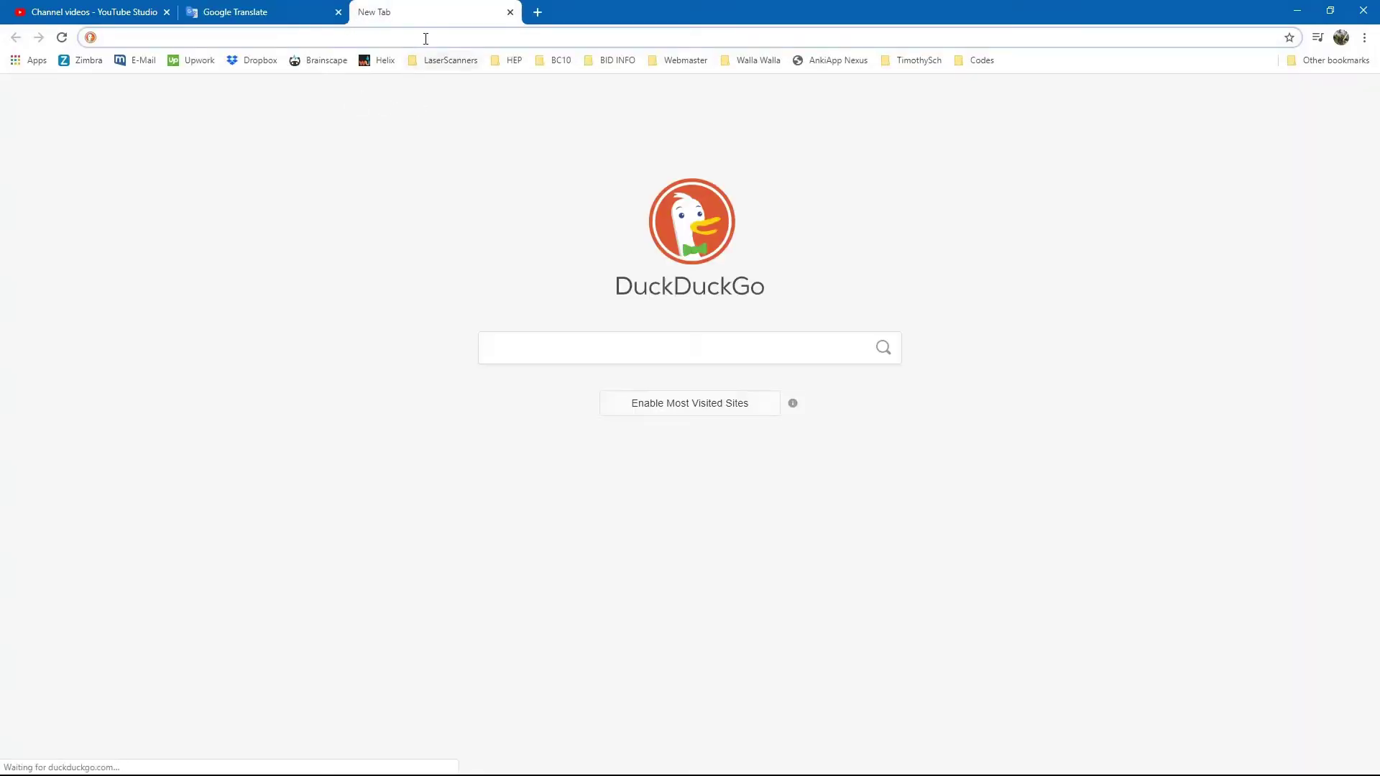
Search DuckDuckGo for 'space infiltration effective leakage area' in a new Chrome tab.
{"action": "type", "text": "space infiltration effective leakage area"}
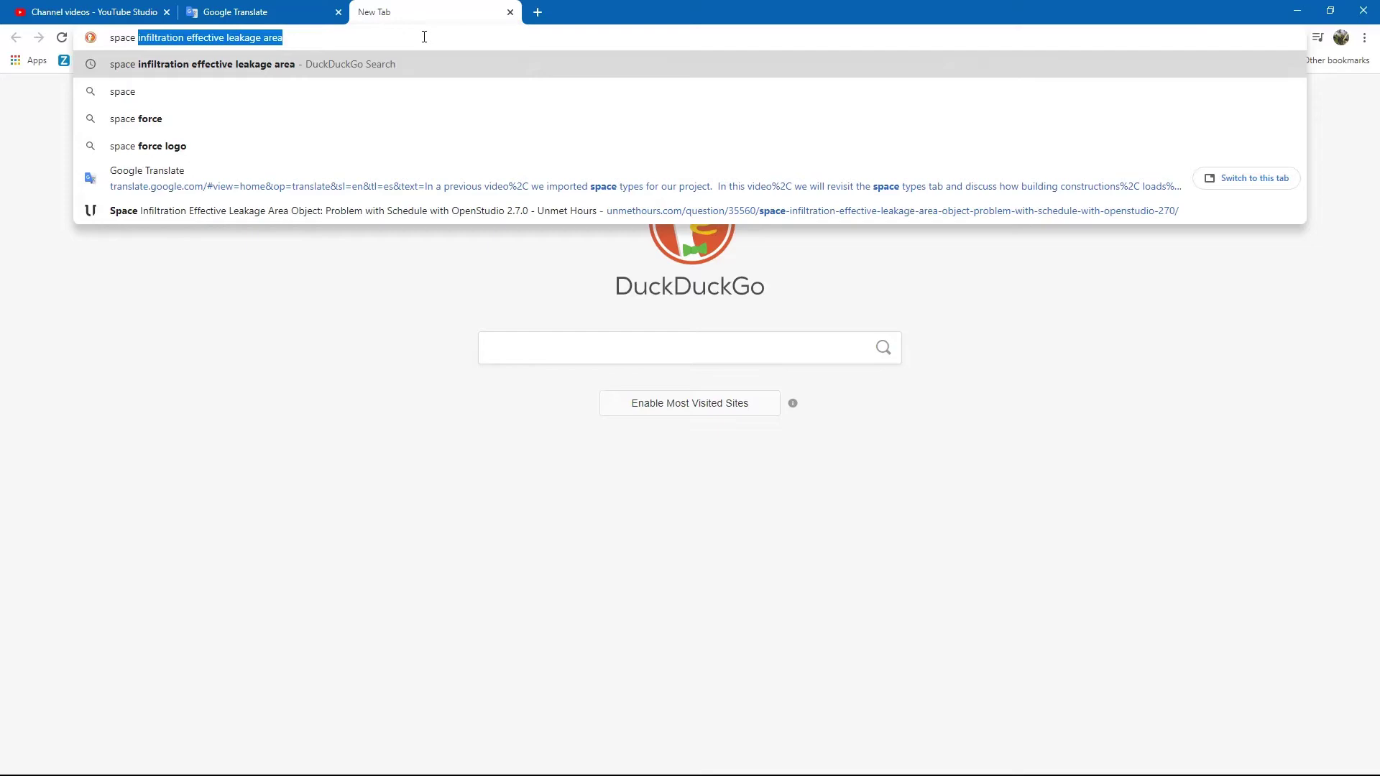
{"action": "key", "text": "Right"}
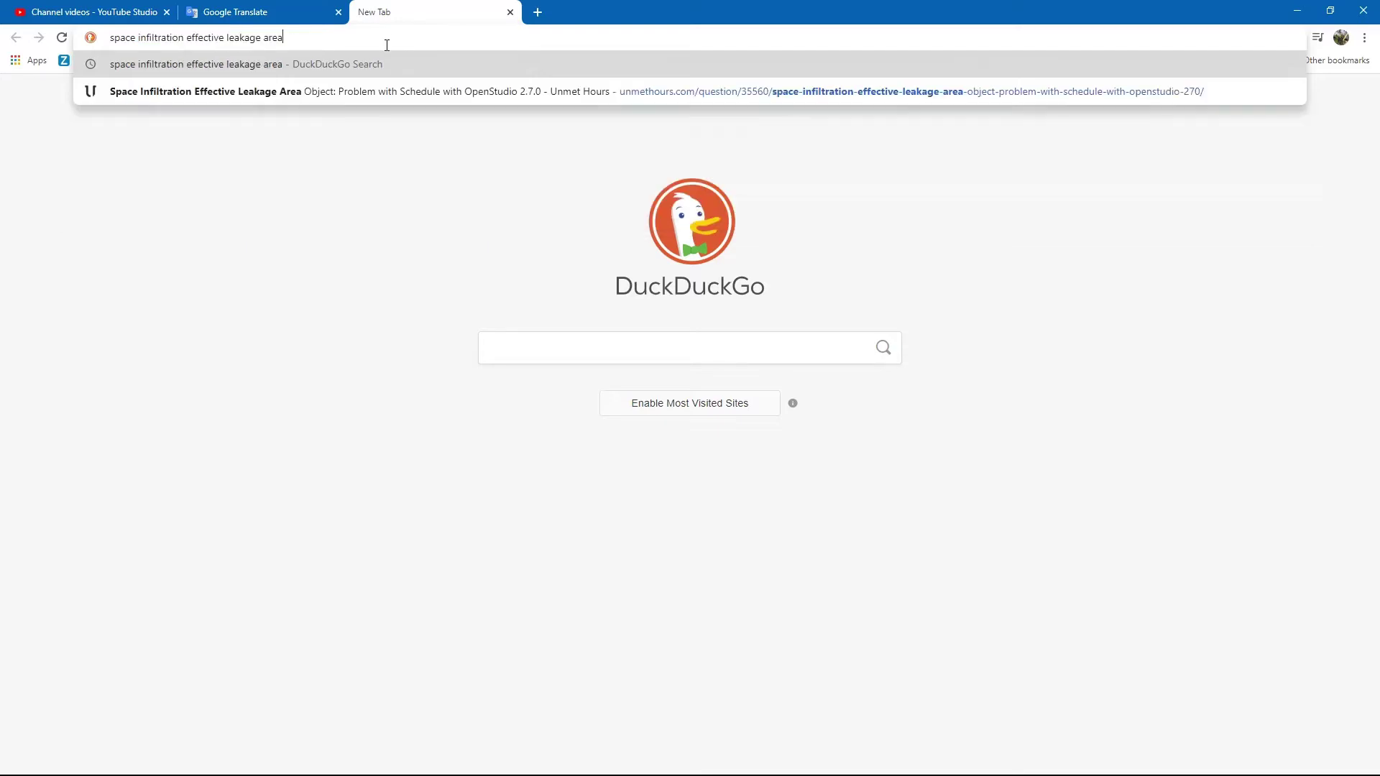
{"action": "key", "text": "Return"}
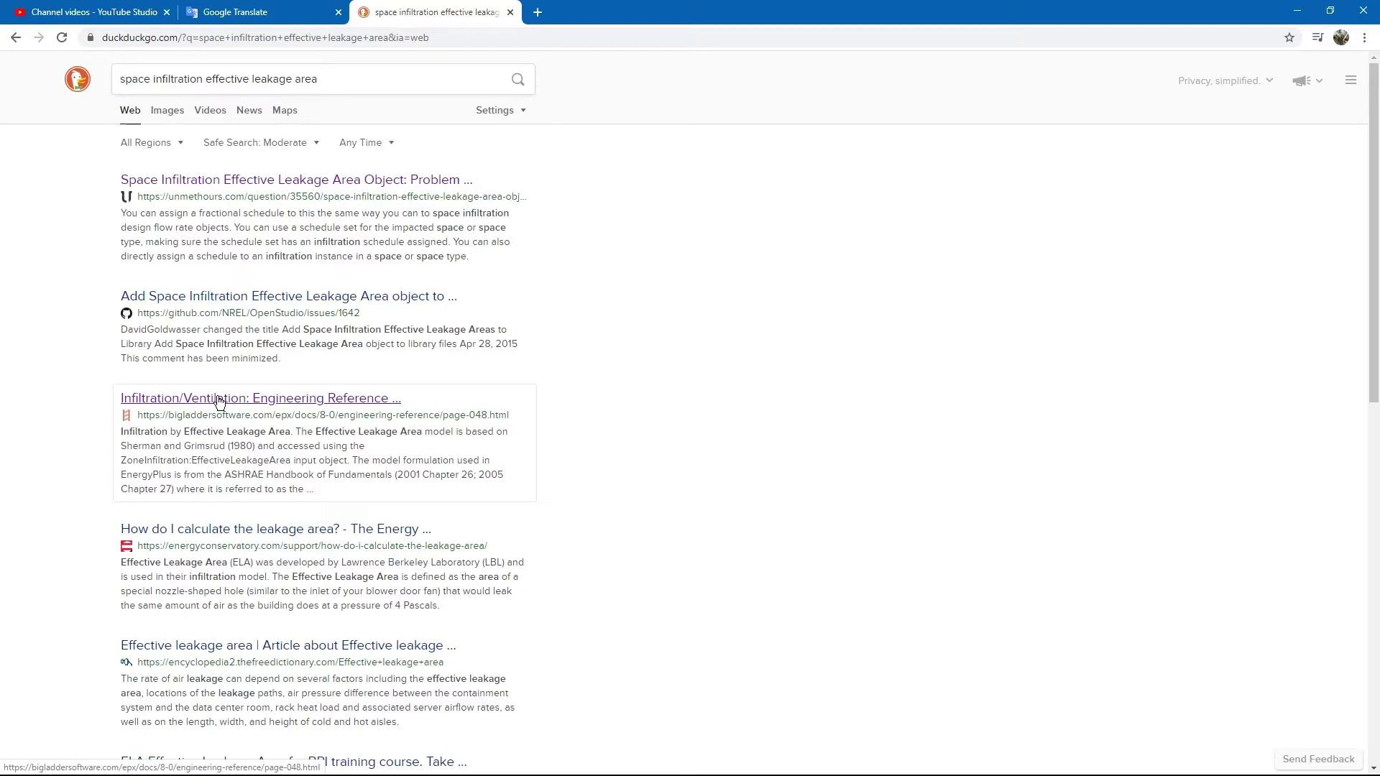
Open the EnergyPlus ZoneInfiltration:EffectiveLeakageArea reference and highlight the residential-type buildings note.
{"action": "left_click", "coordinate": [219, 399]}
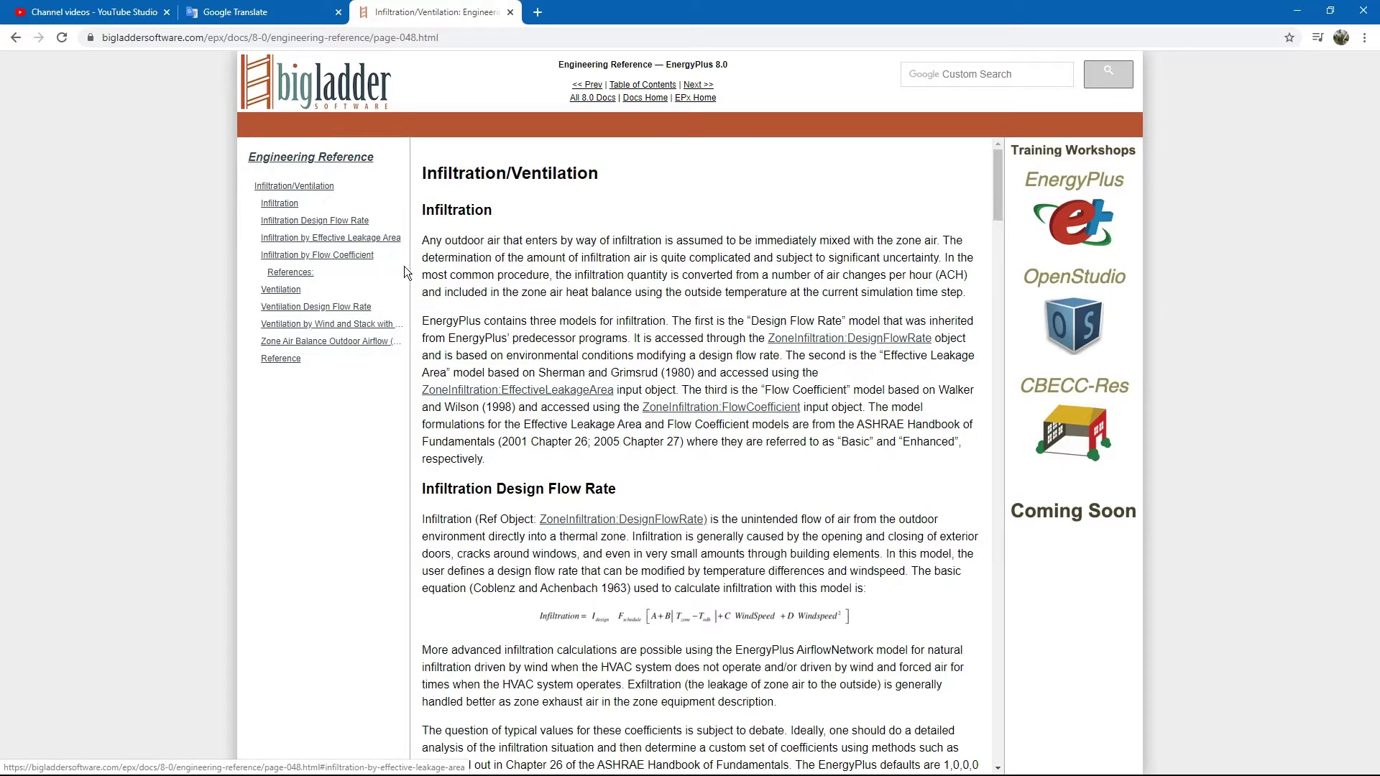
{"action": "left_click", "coordinate": [493, 393]}
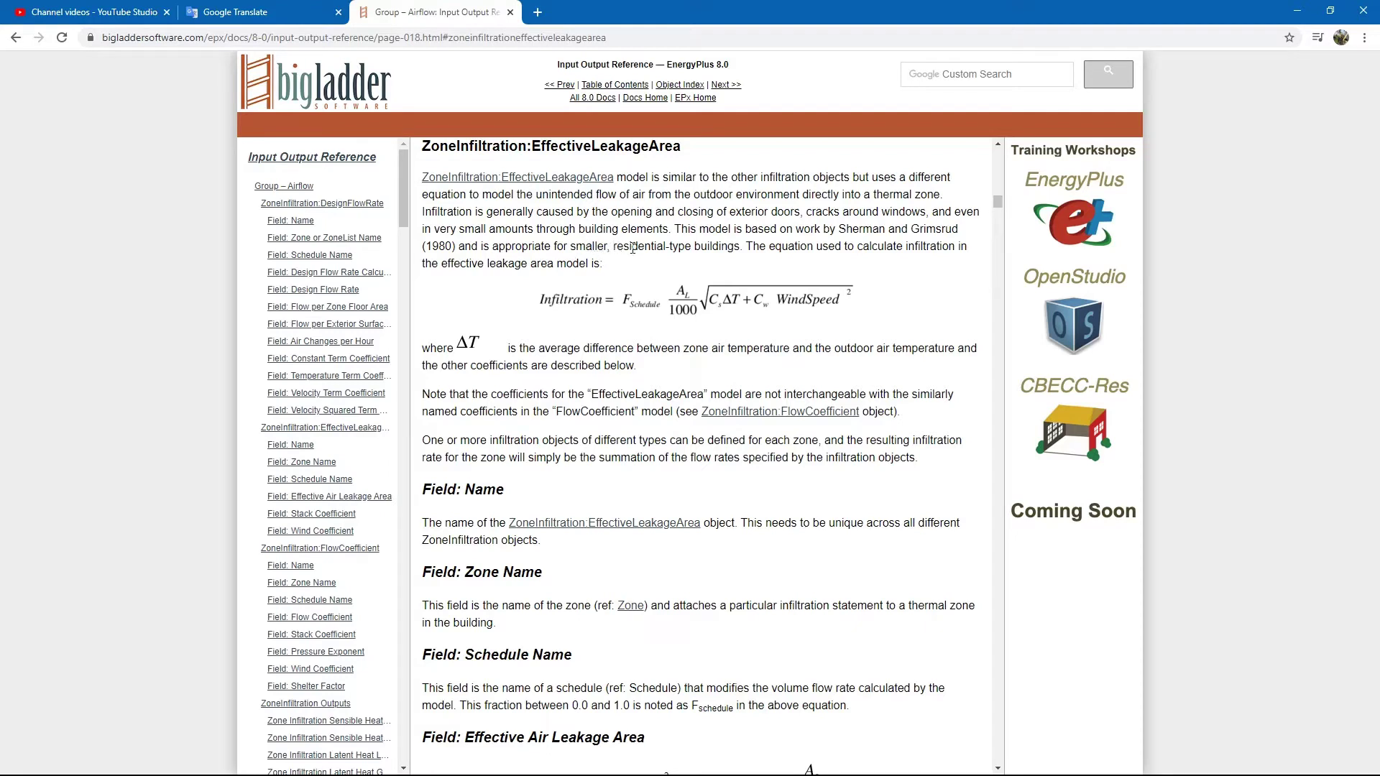
{"action": "left_click_drag", "start_coordinate": [569, 246], "coordinate": [740, 247]}
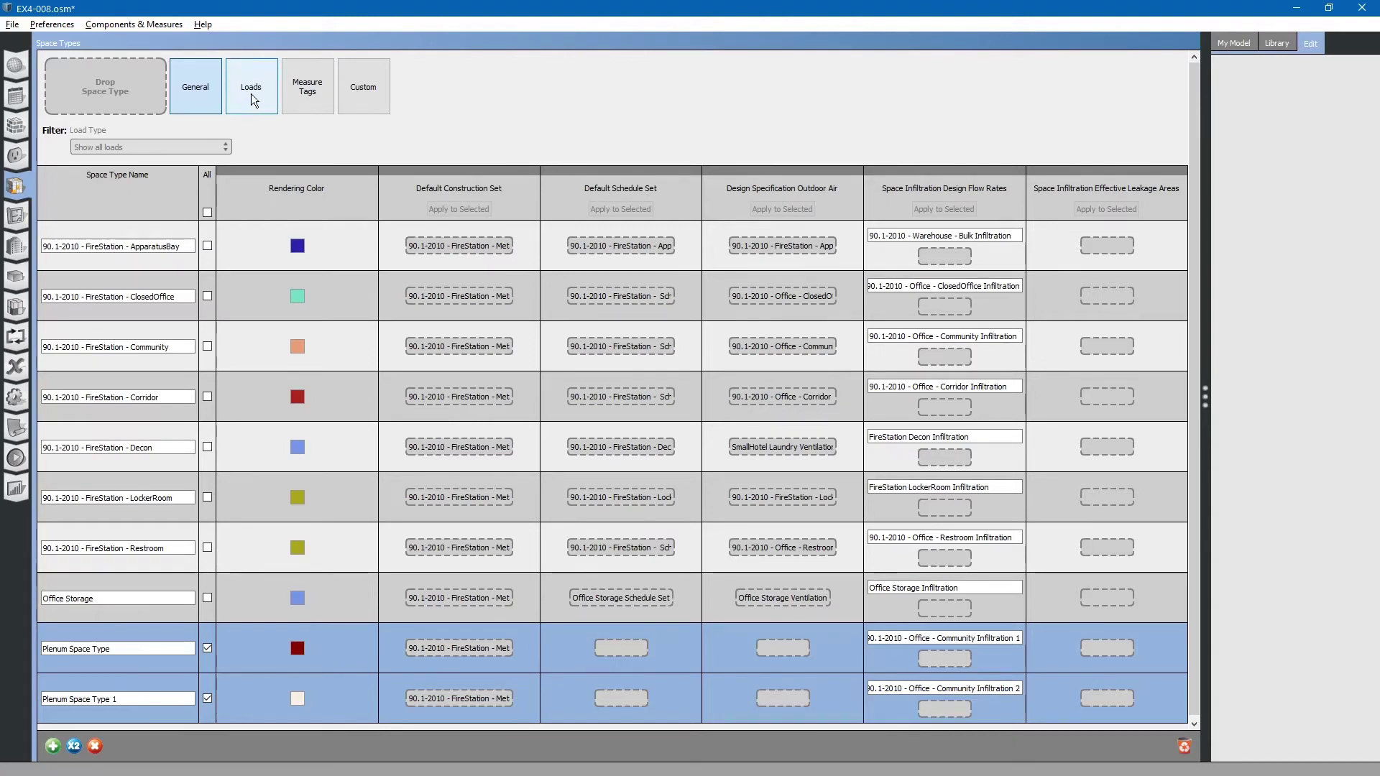
On the Loads tab, inspect ApparatusBay's Bulk Lights load, its definition and FireStation Light schedule.
{"action": "left_click", "coordinate": [252, 95]}
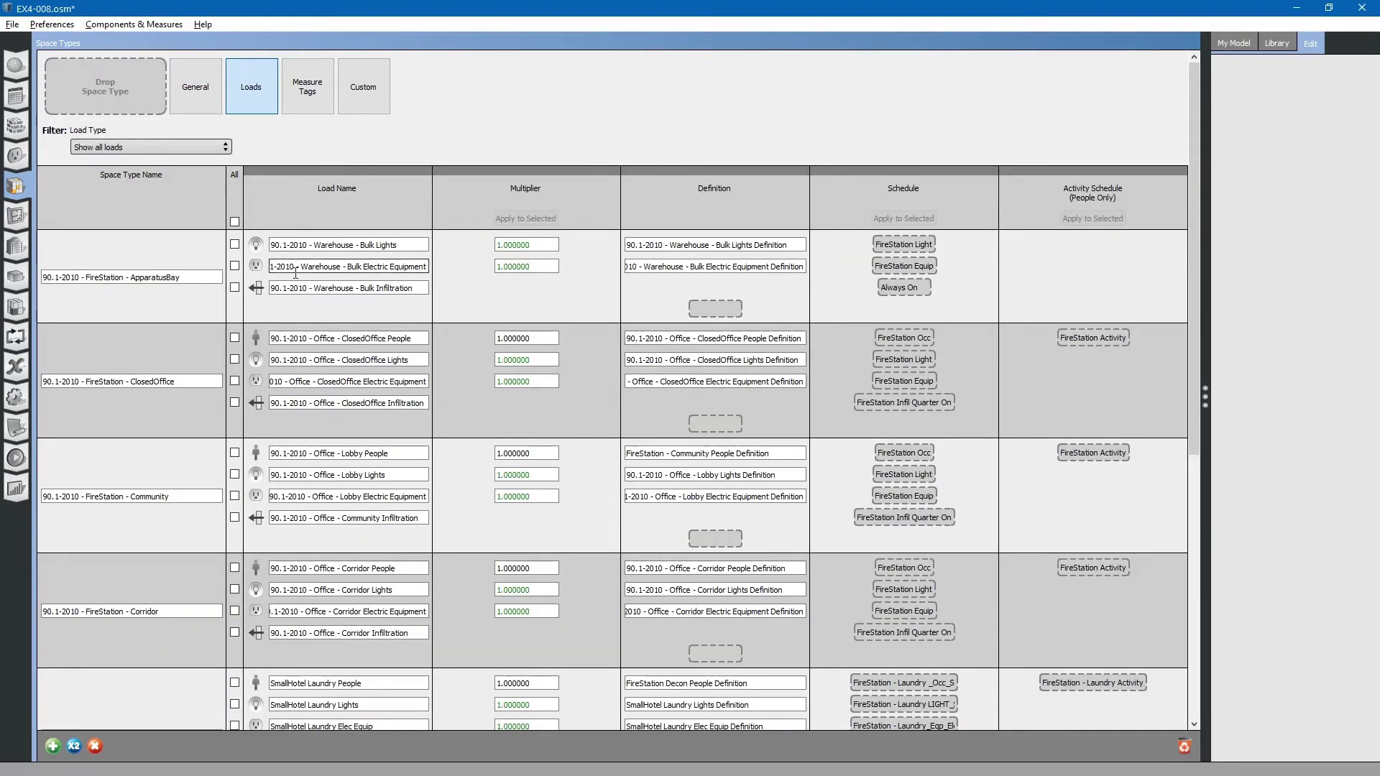
{"action": "left_click", "coordinate": [198, 277]}
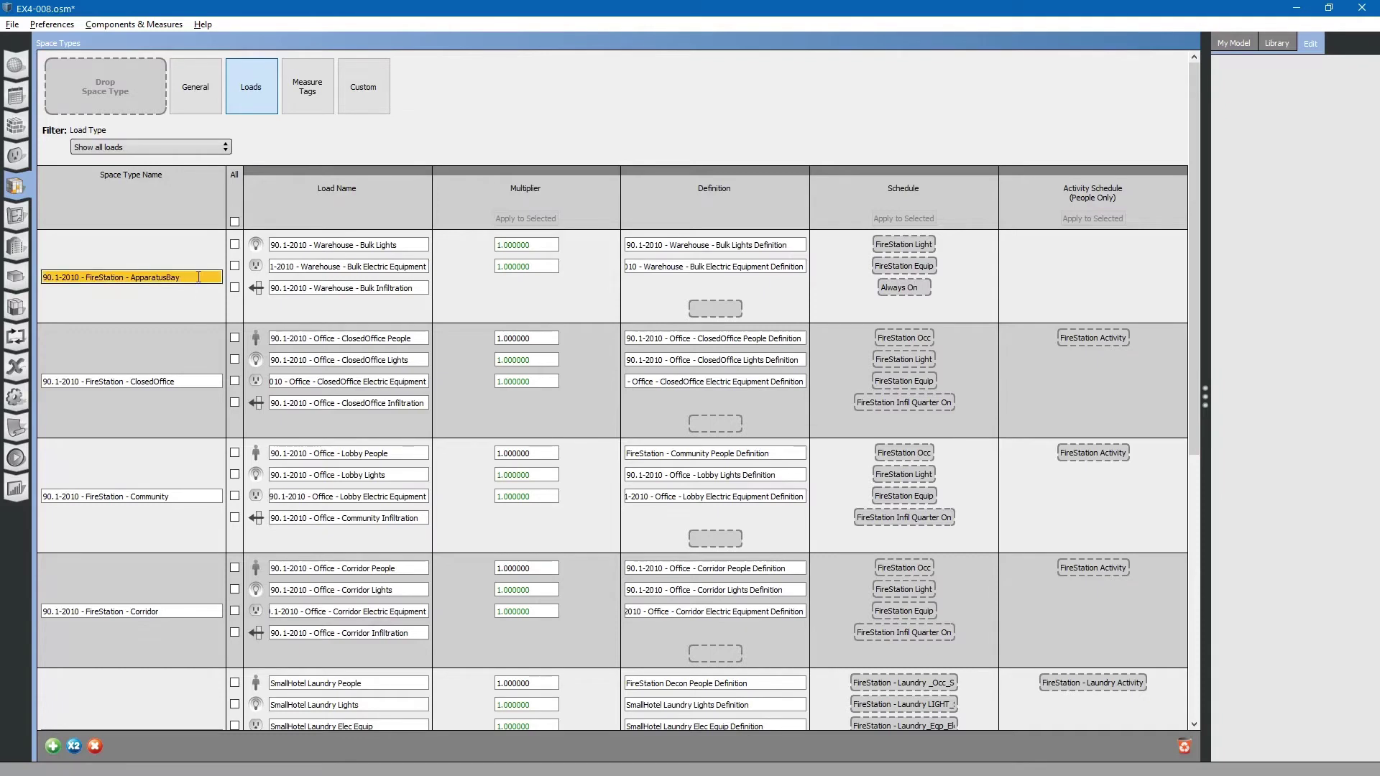
{"action": "left_click", "coordinate": [412, 245]}
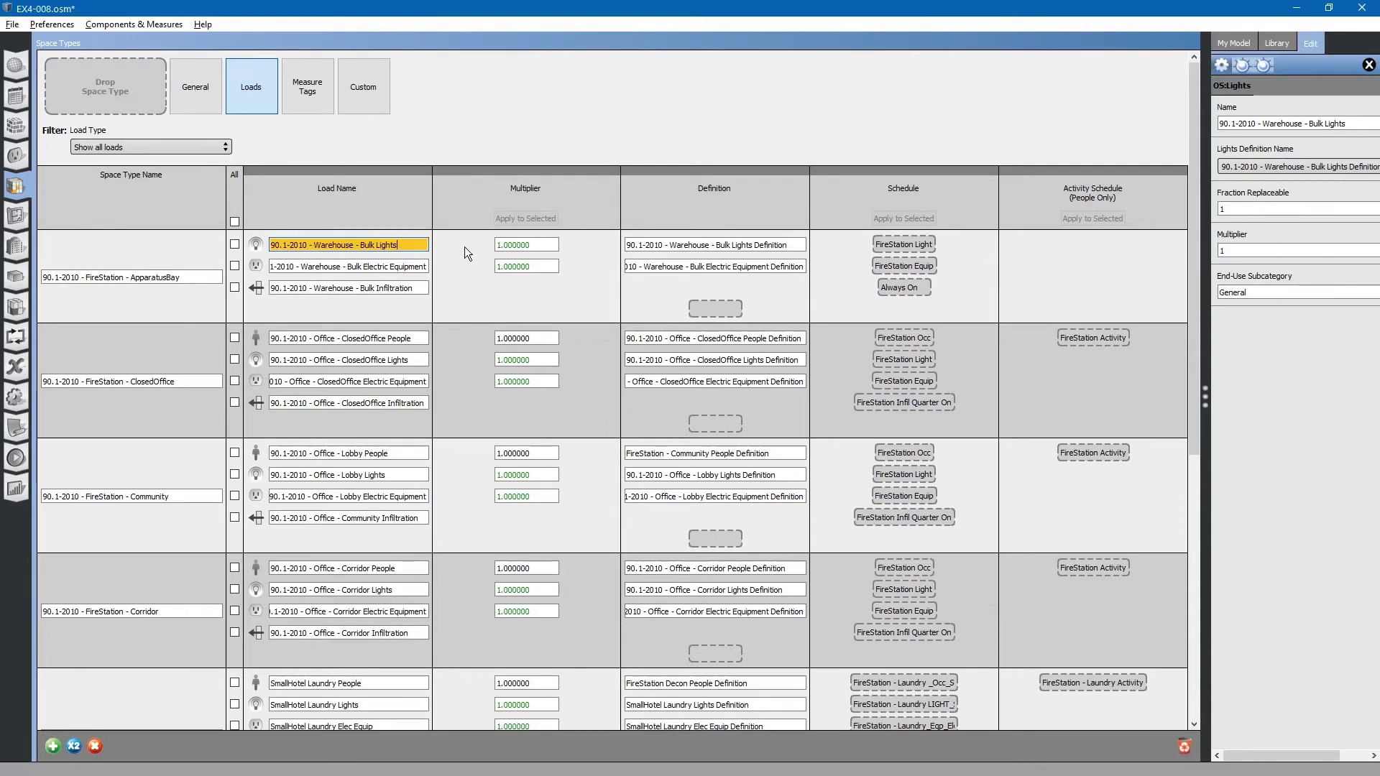
{"action": "left_click", "coordinate": [661, 246]}
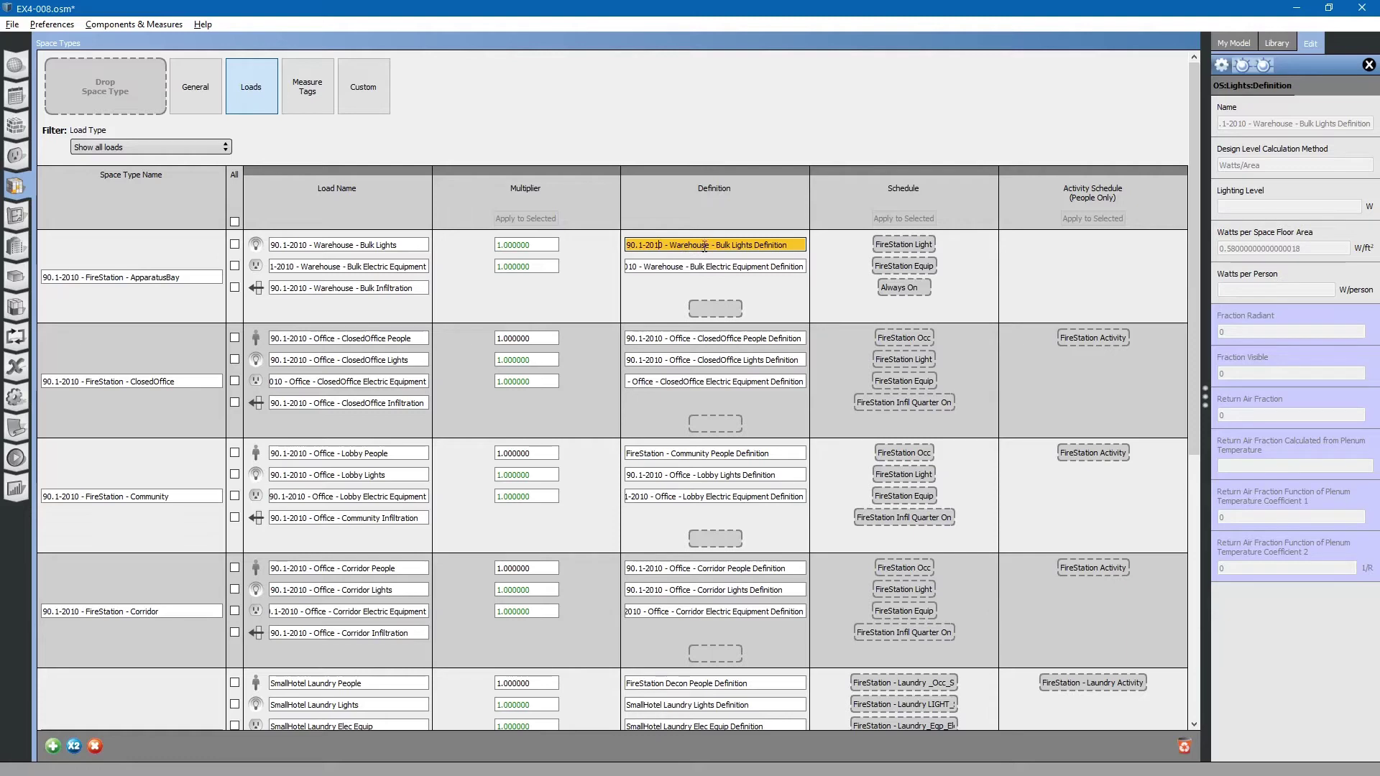
{"action": "left_click", "coordinate": [903, 243]}
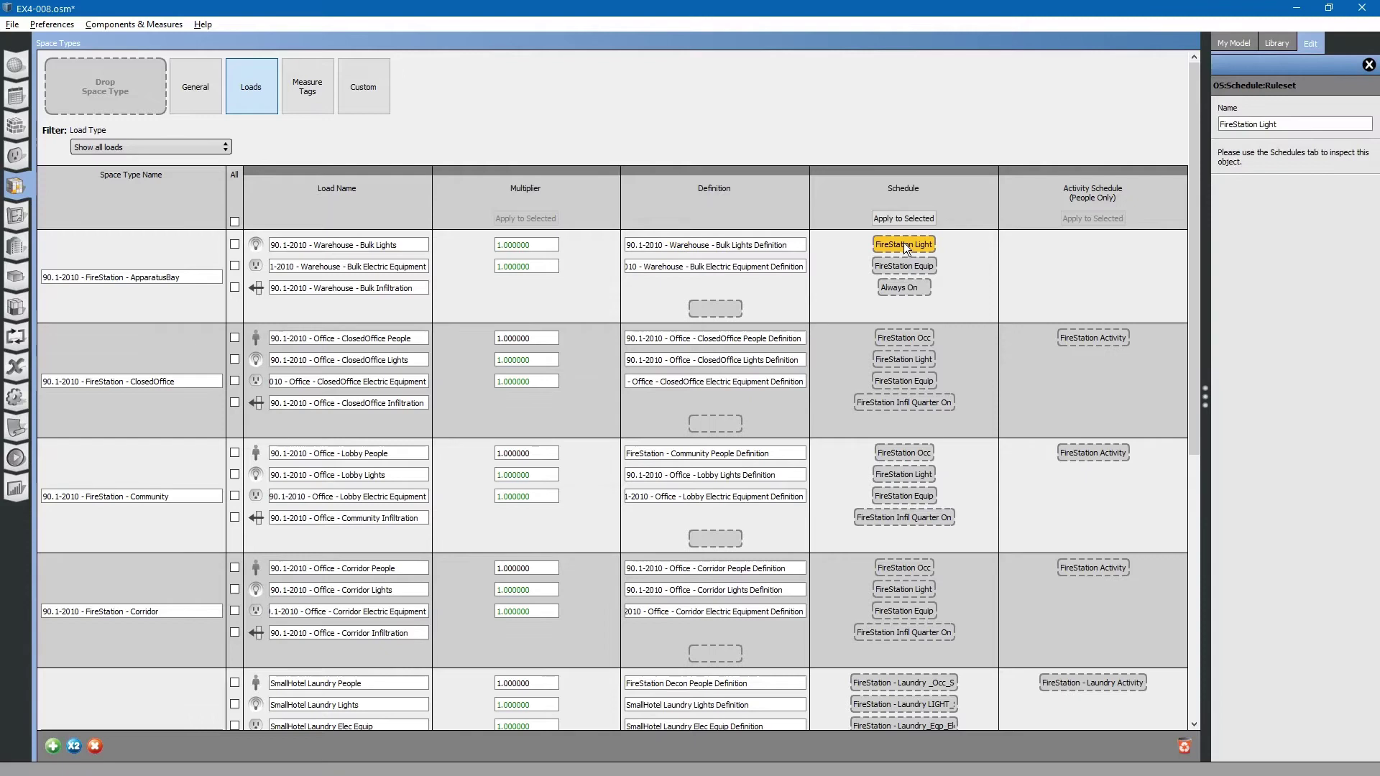
Inspect ApparatusBay's Bulk Electric Equipment load, its definition and the FireStation Equip schedule.
{"action": "left_click", "coordinate": [411, 268]}
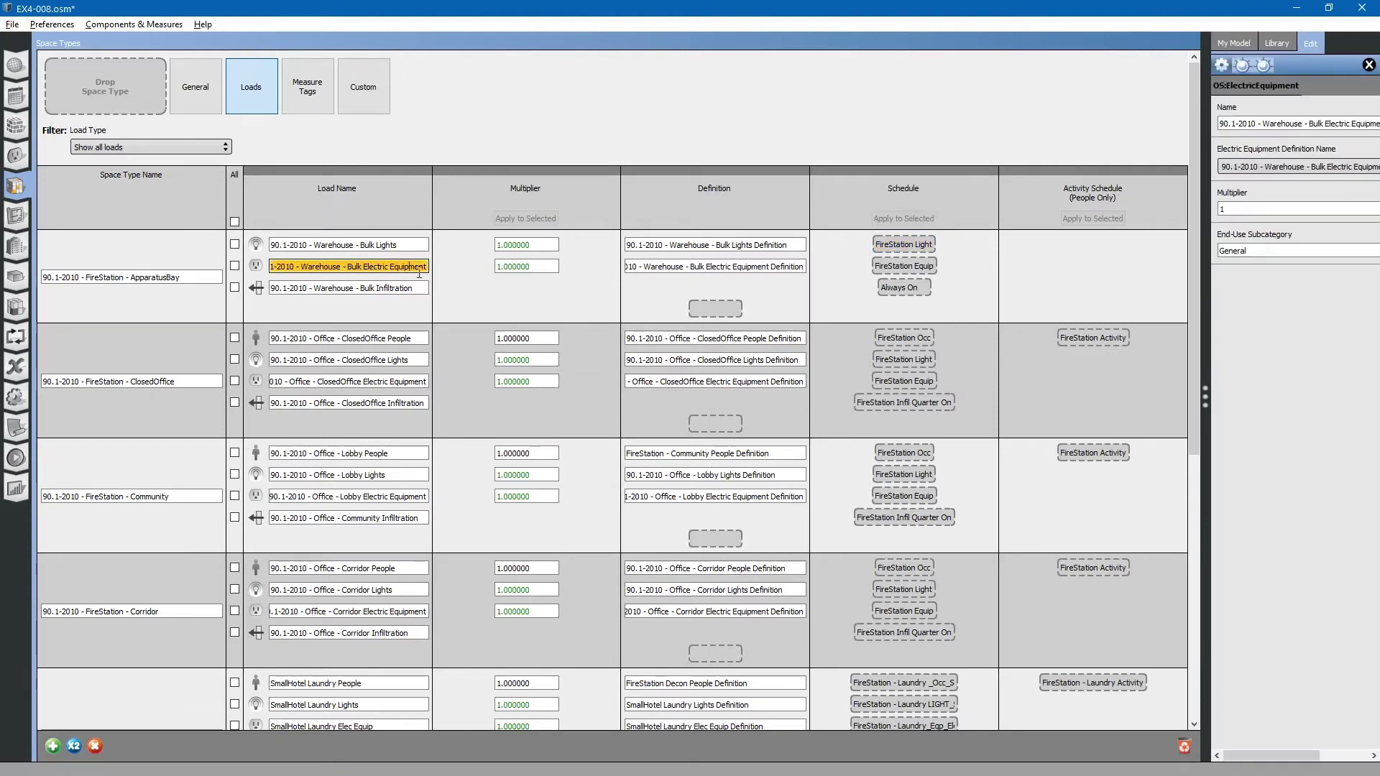
{"action": "left_click", "coordinate": [669, 268]}
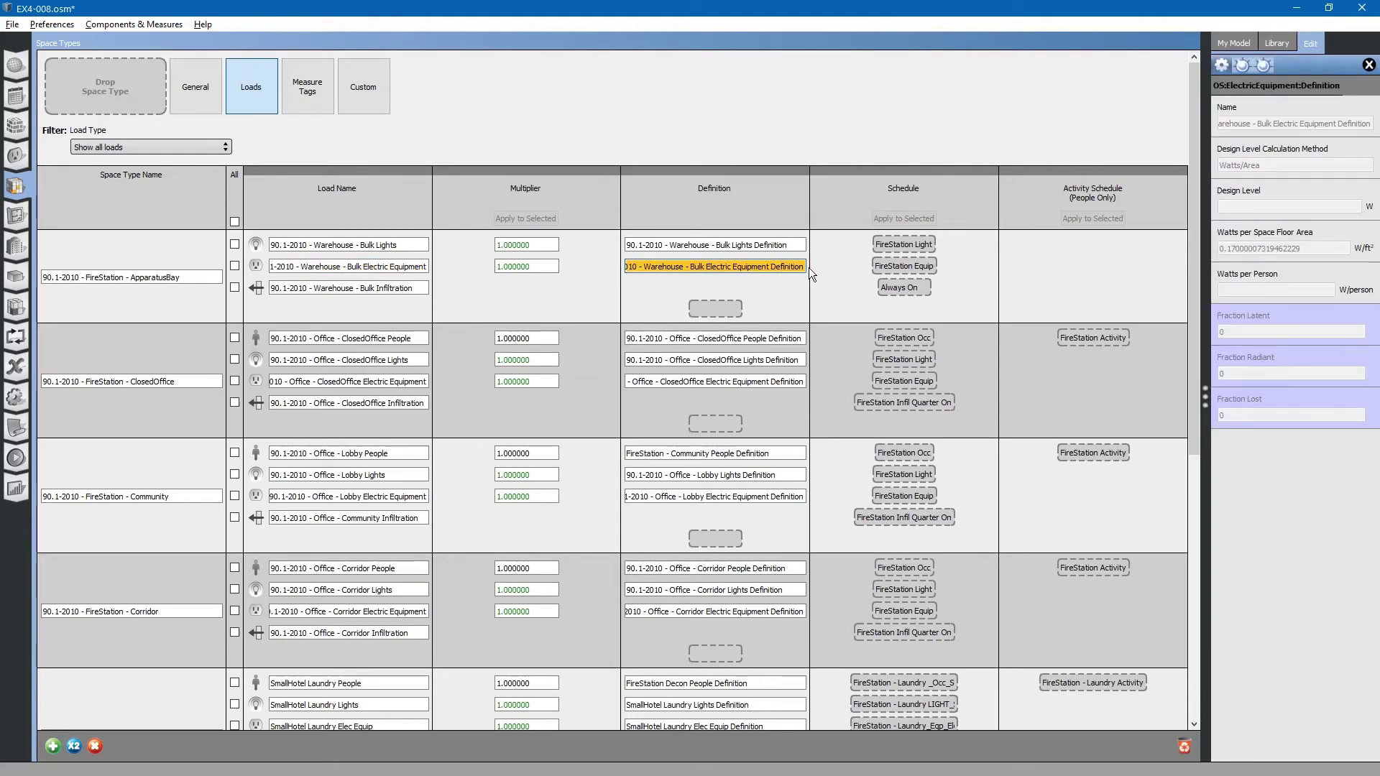
{"action": "left_click", "coordinate": [894, 266]}
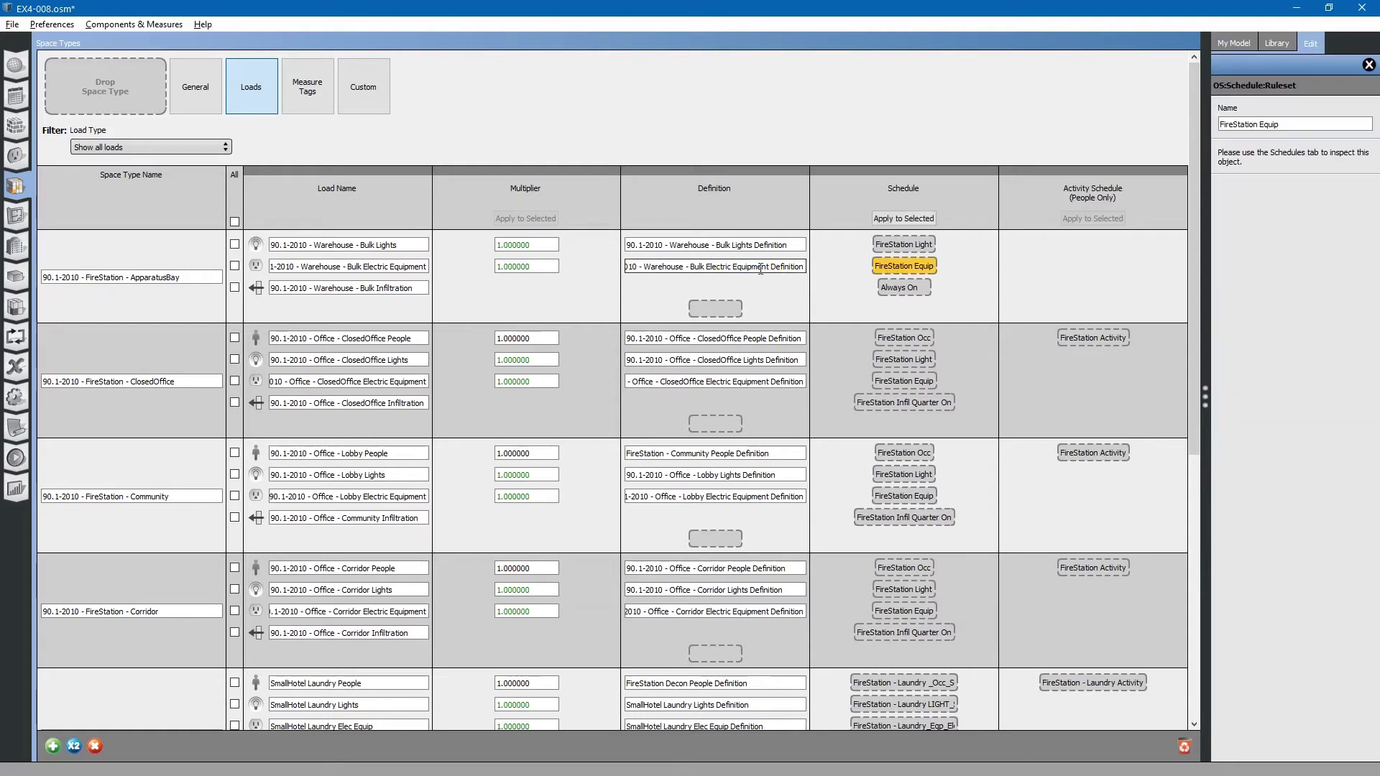
Inspect the Bulk Infiltration load, then the ClosedOffice Infiltration (Flow/ExteriorArea, about 0.0445 ft/min).
{"action": "left_click", "coordinate": [390, 288]}
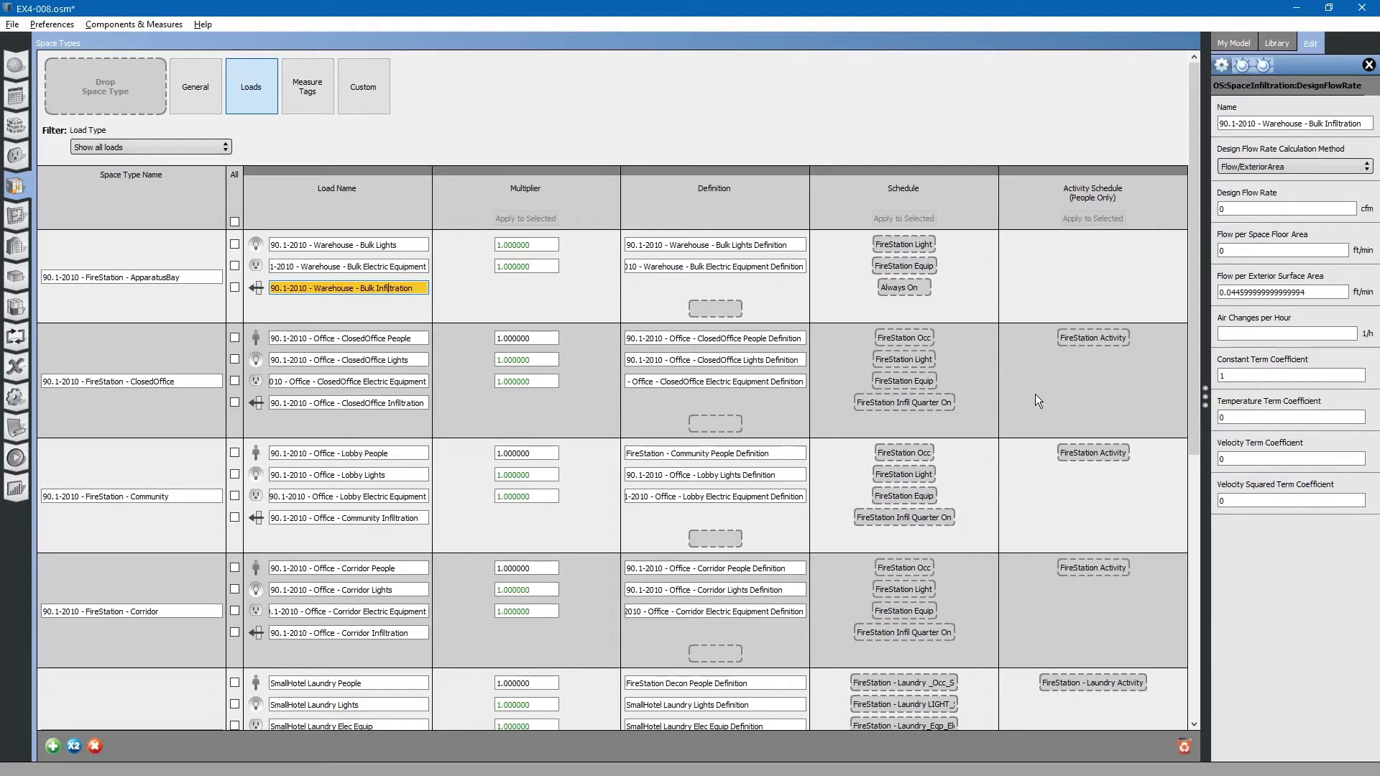
{"action": "mouse_move", "coordinate": [1193, 275]}
{"action": "left_mouse_down"}
{"action": "mouse_move", "coordinate": [1191, 319]}
{"action": "mouse_move", "coordinate": [1200, 264]}
{"action": "left_mouse_up"}
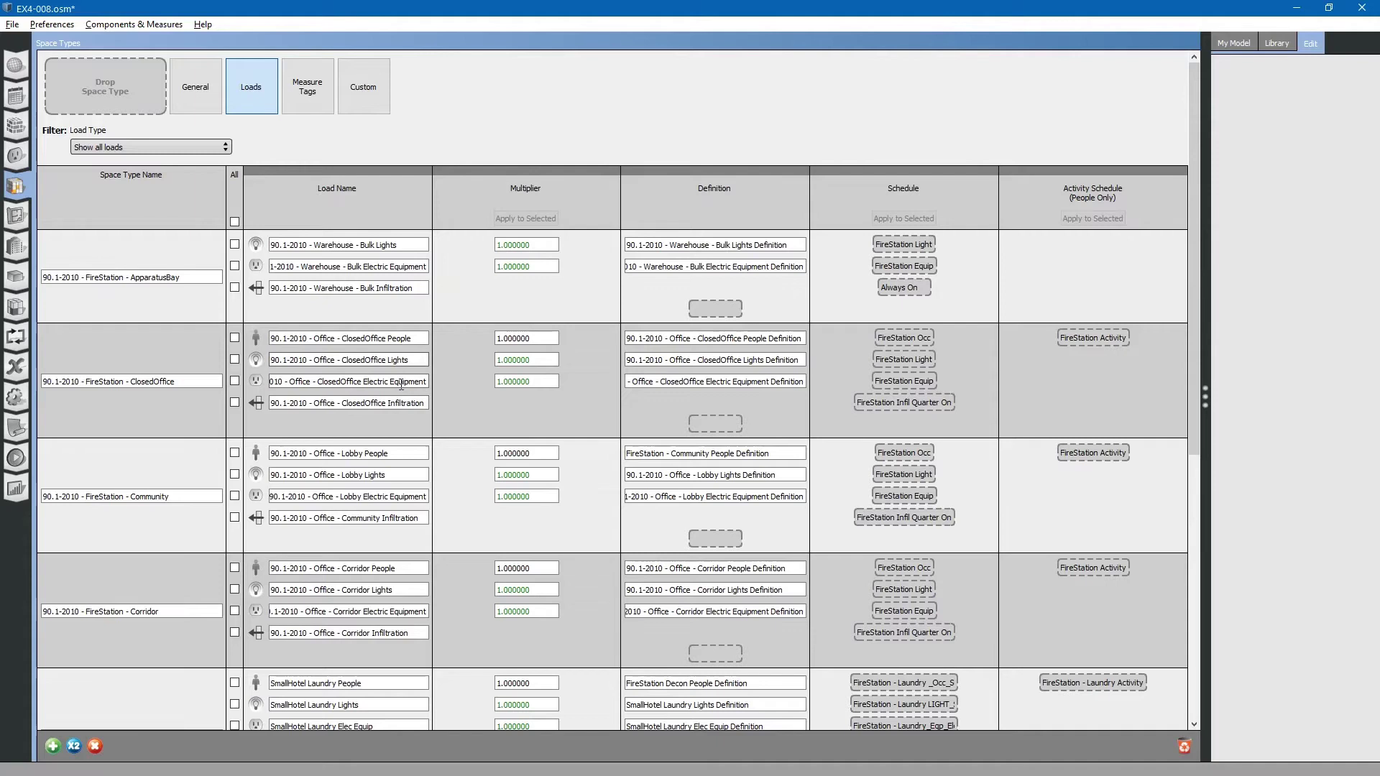
{"action": "left_click", "coordinate": [346, 339]}
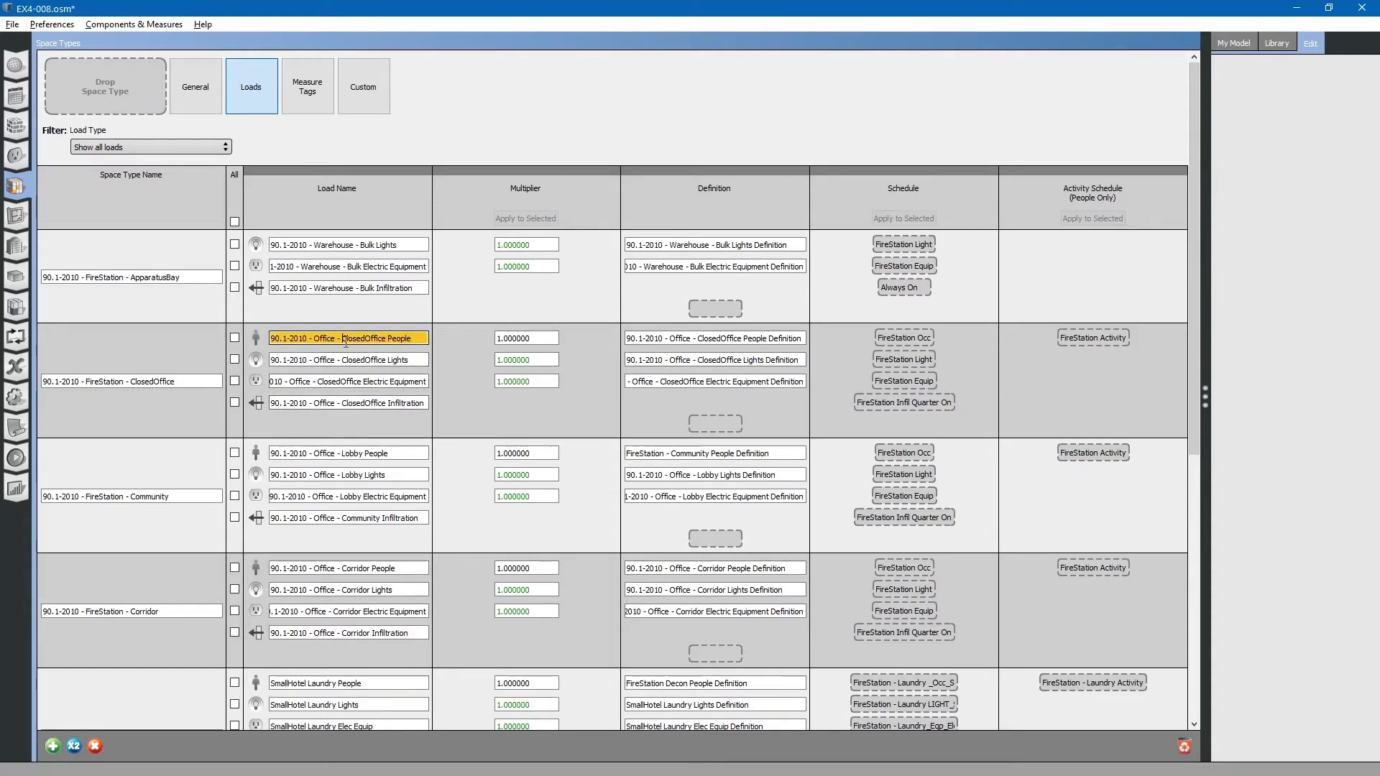
{"action": "left_click", "coordinate": [342, 360]}
{"action": "left_click", "coordinate": [341, 381]}
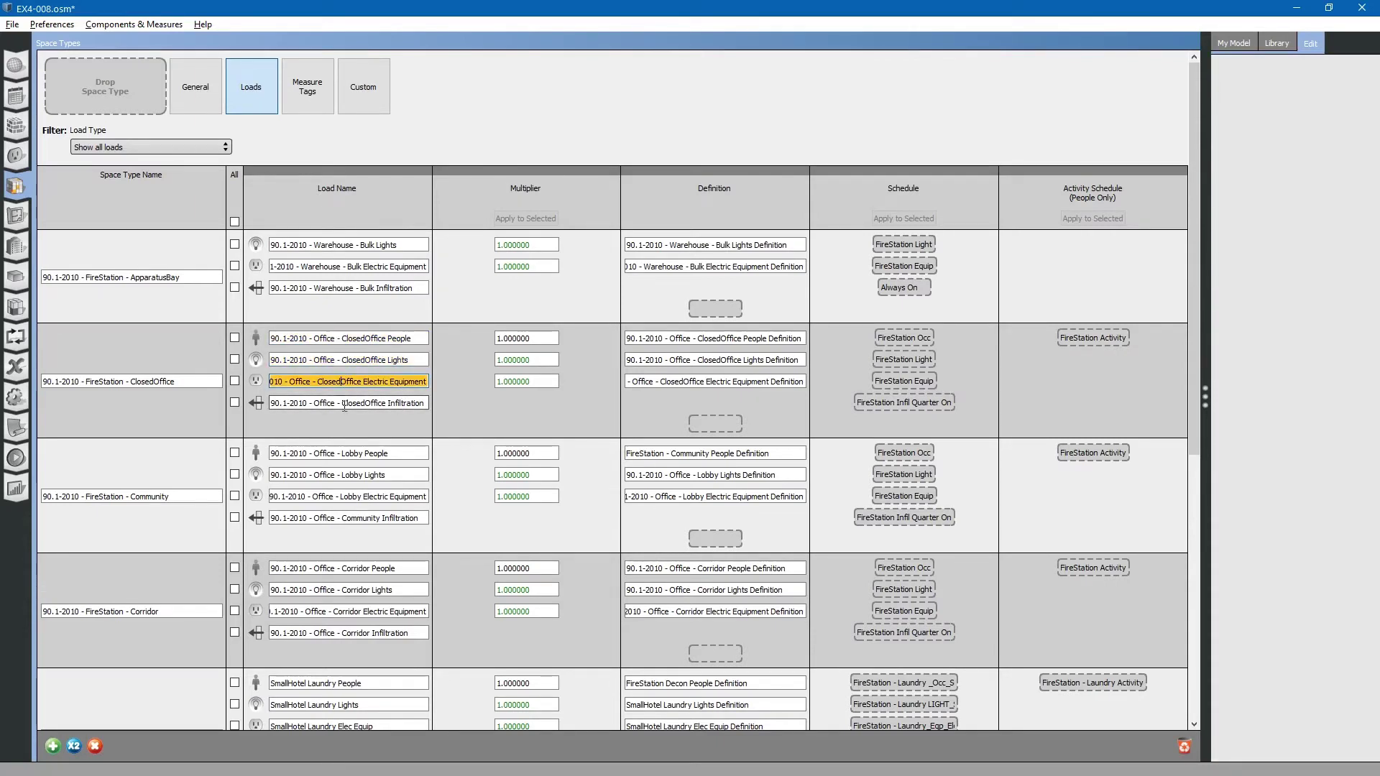
{"action": "left_click", "coordinate": [345, 404]}
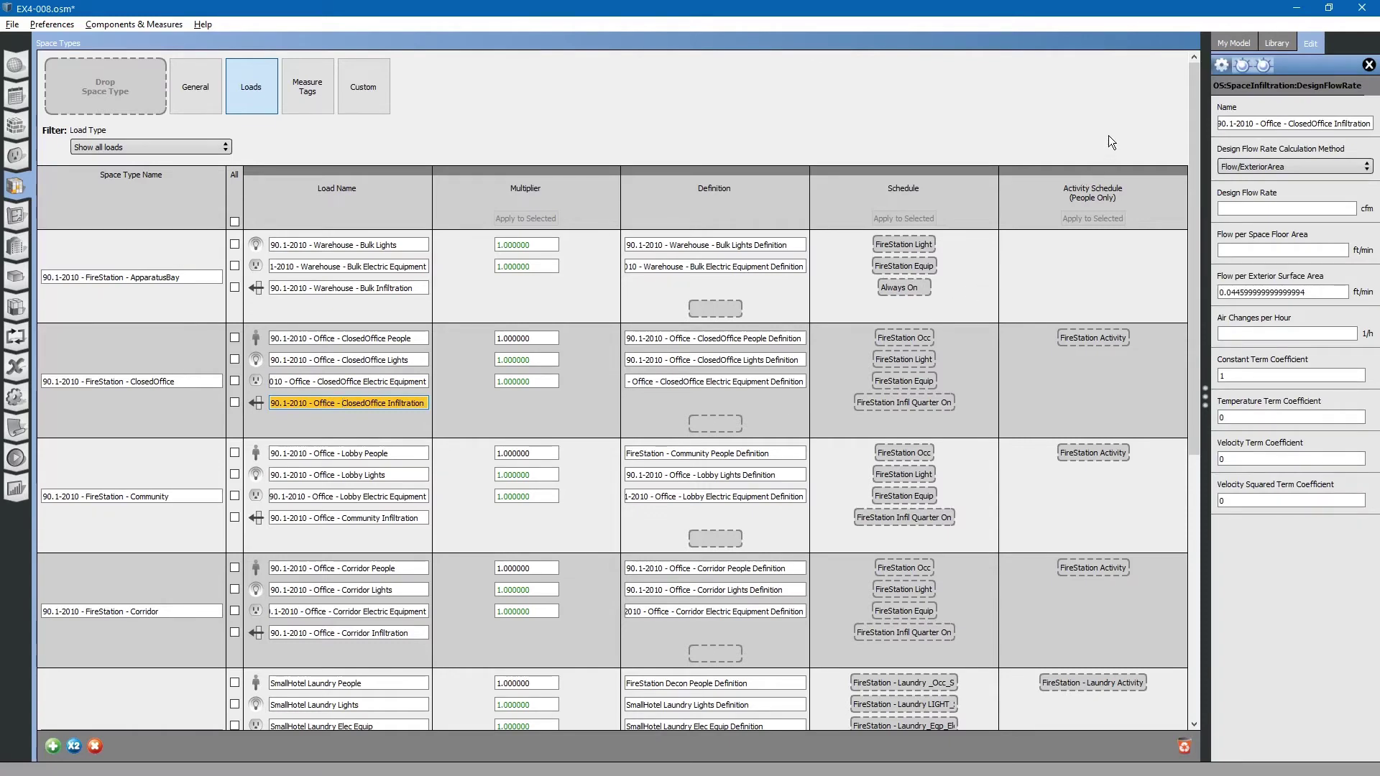
Expand the Electric Equipment Definitions and Lights Definitions lists under My Model.
{"action": "left_click", "coordinate": [1234, 42]}
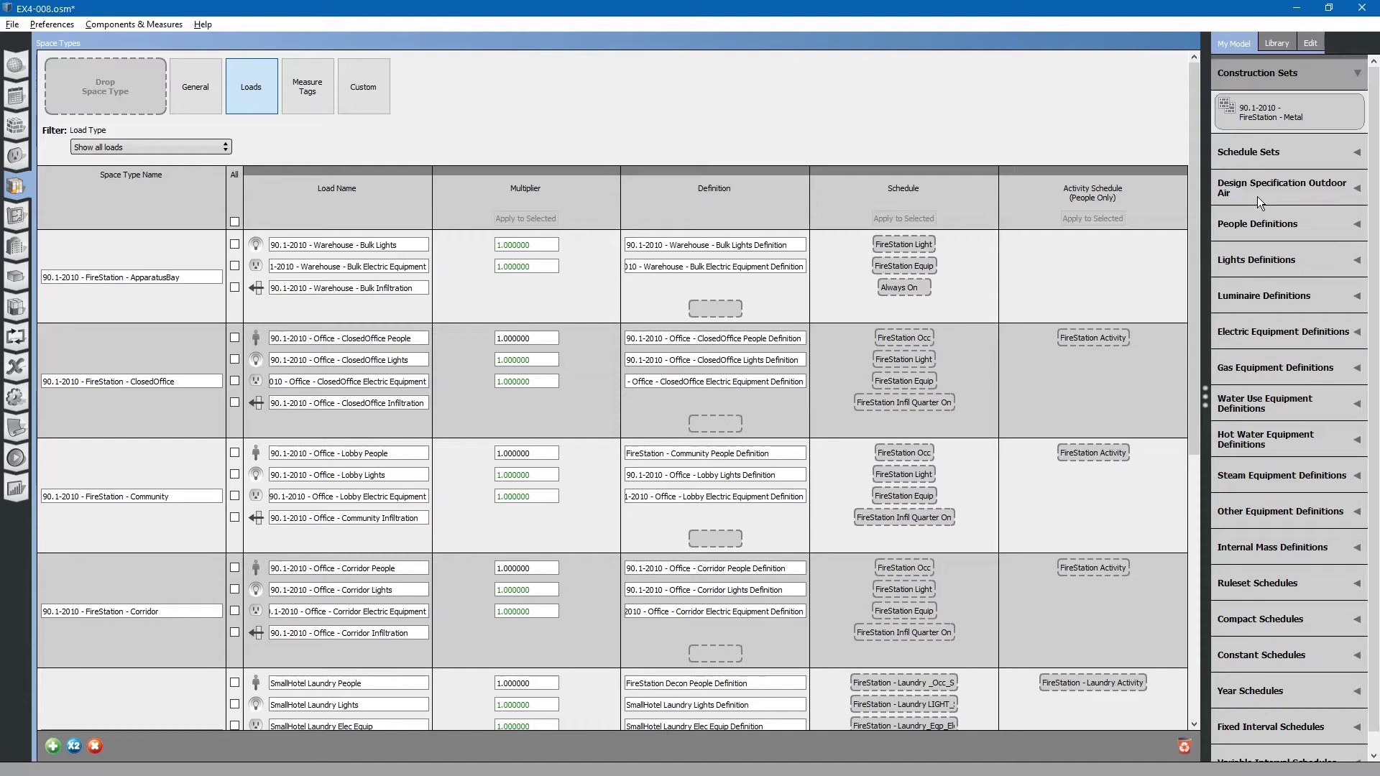
{"action": "left_click", "coordinate": [1253, 332]}
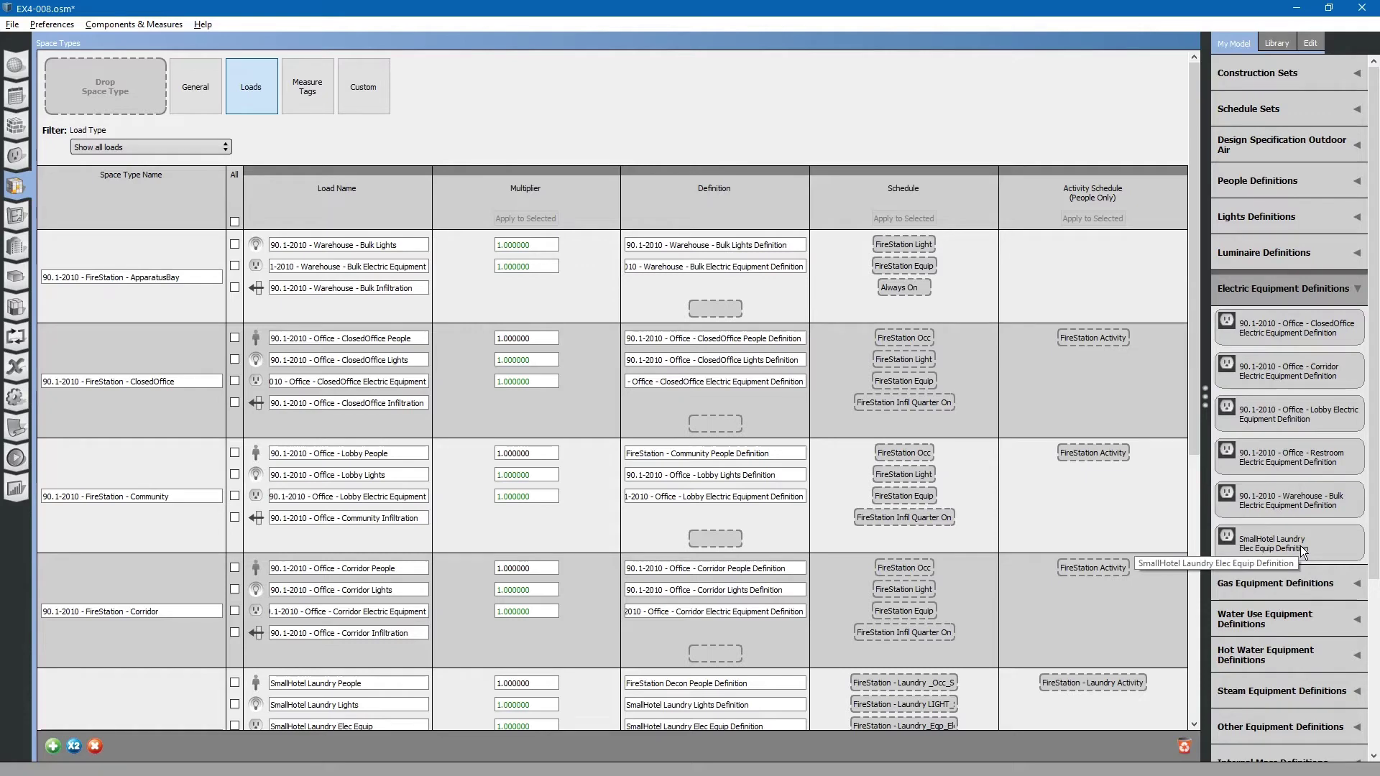
{"action": "left_click", "coordinate": [1281, 217]}
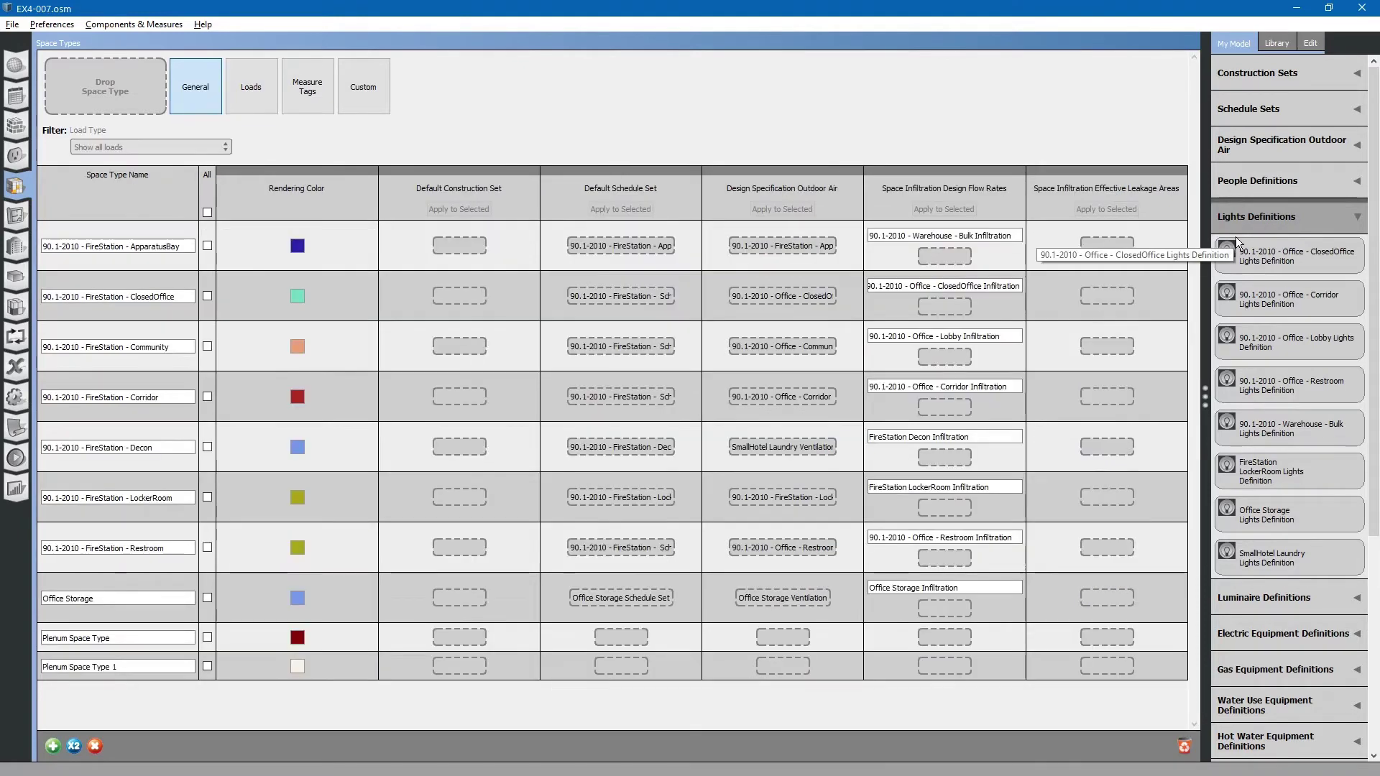
Bring up the electric equipment load definitions for editing.
{"action": "left_click", "coordinate": [1262, 220]}
{"action": "left_click", "coordinate": [1275, 292]}
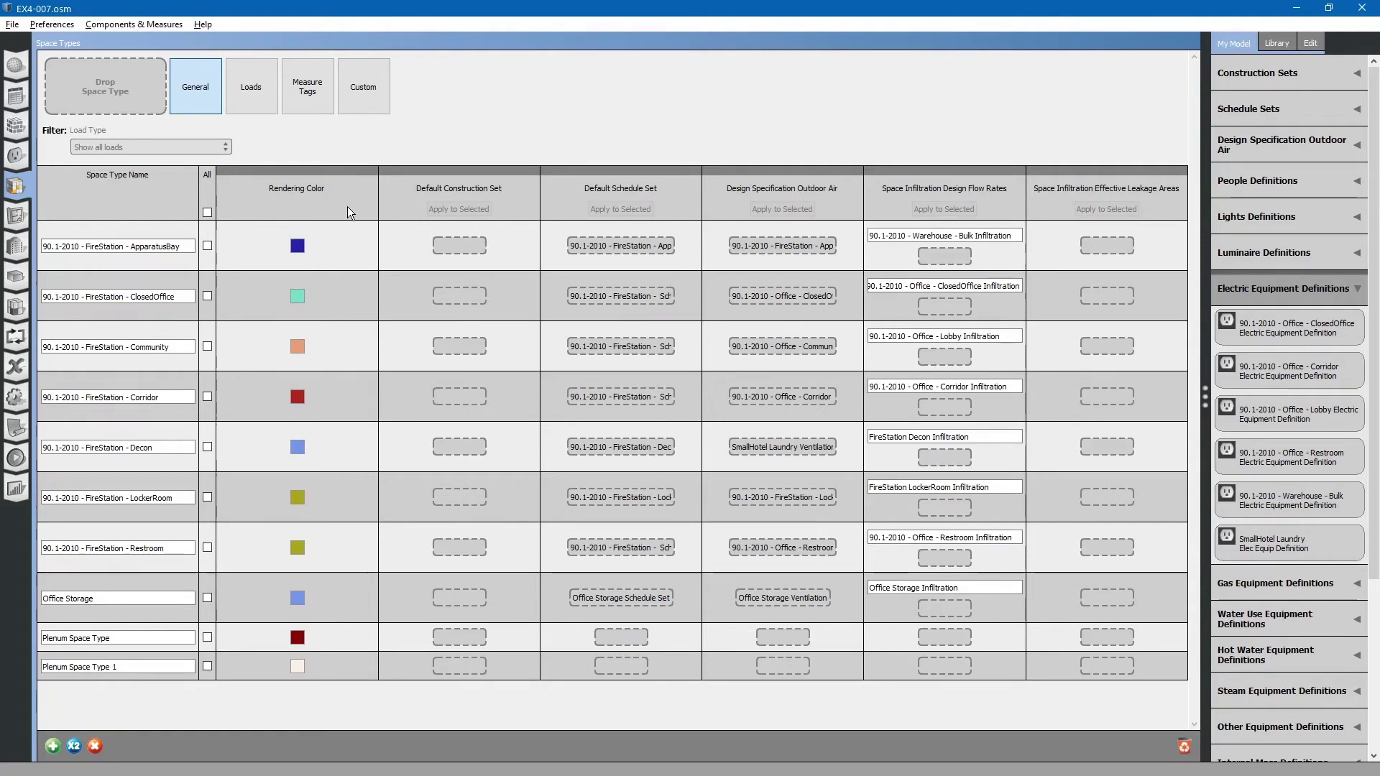
{"action": "left_click", "coordinate": [16, 156]}
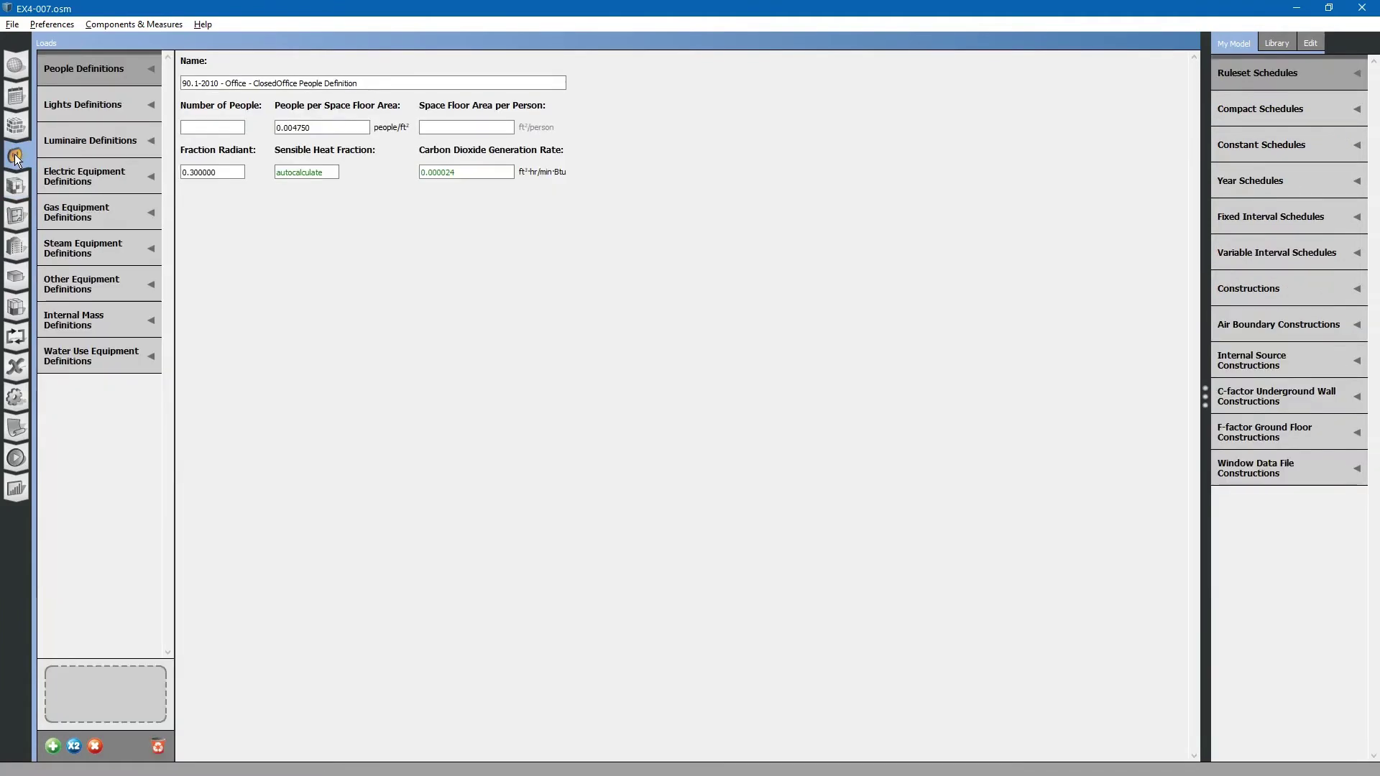
{"action": "left_click", "coordinate": [82, 177]}
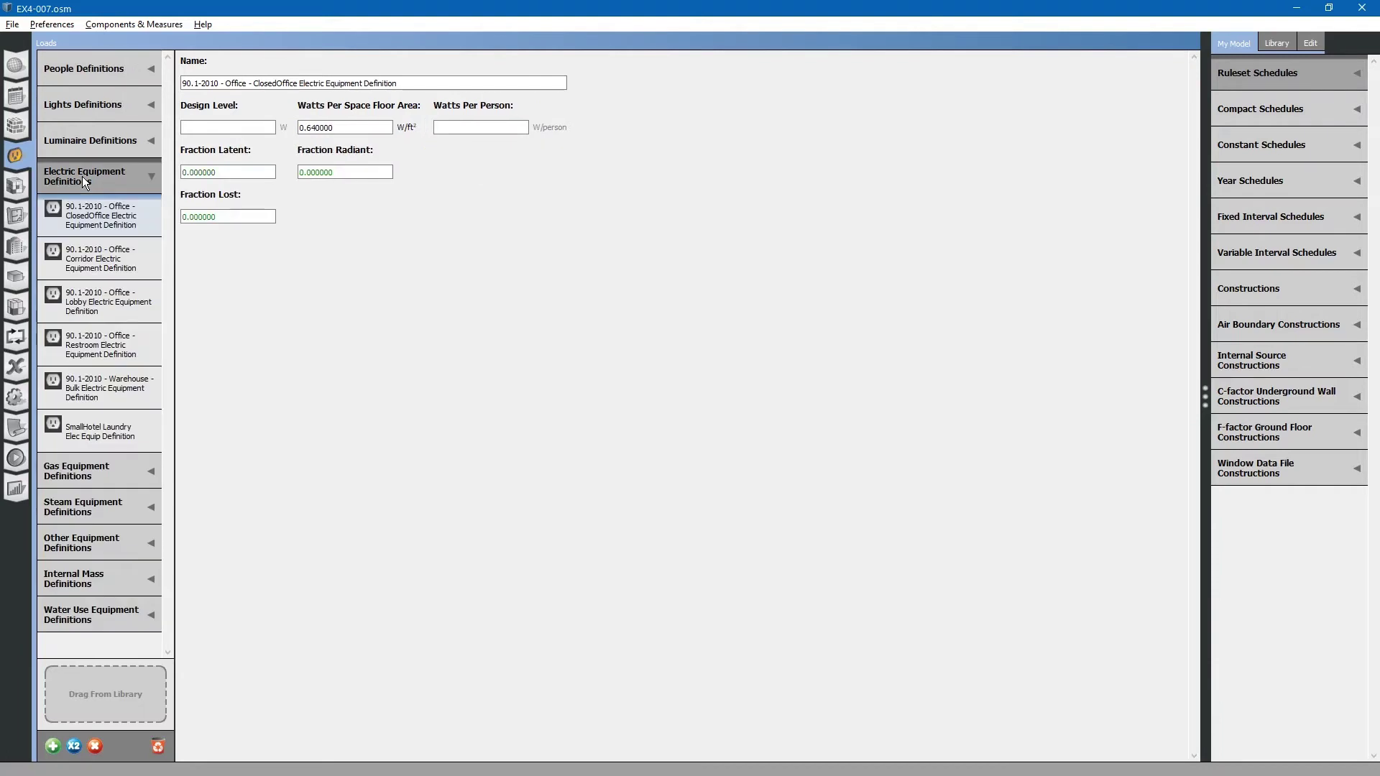
Duplicate the ClosedOffice definition as 'Microwave' with a 1200 W design level.
{"action": "left_click", "coordinate": [75, 747]}
{"action": "triple_click", "coordinate": [265, 89]}
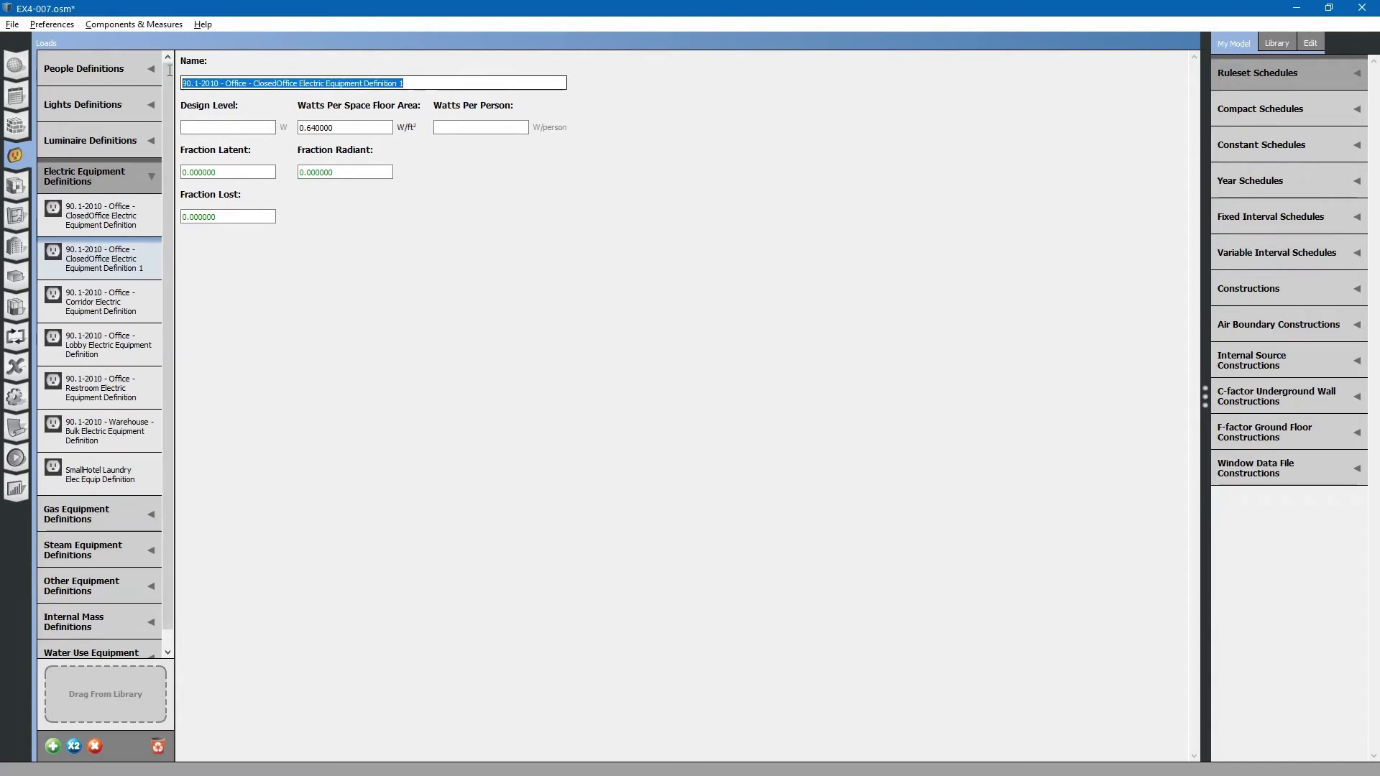
{"action": "type", "text": "Mi"}
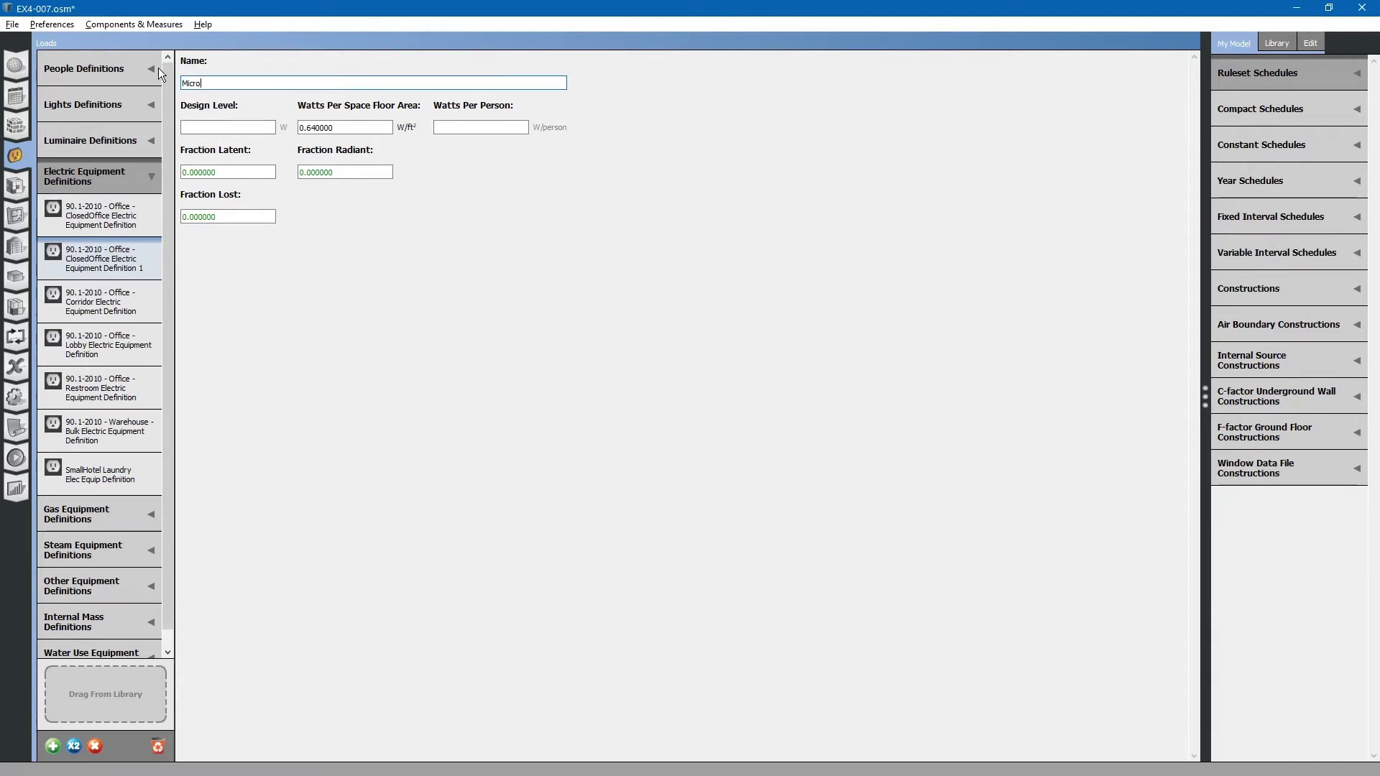
{"action": "type", "text": "crowave"}
{"action": "left_click", "coordinate": [233, 132]}
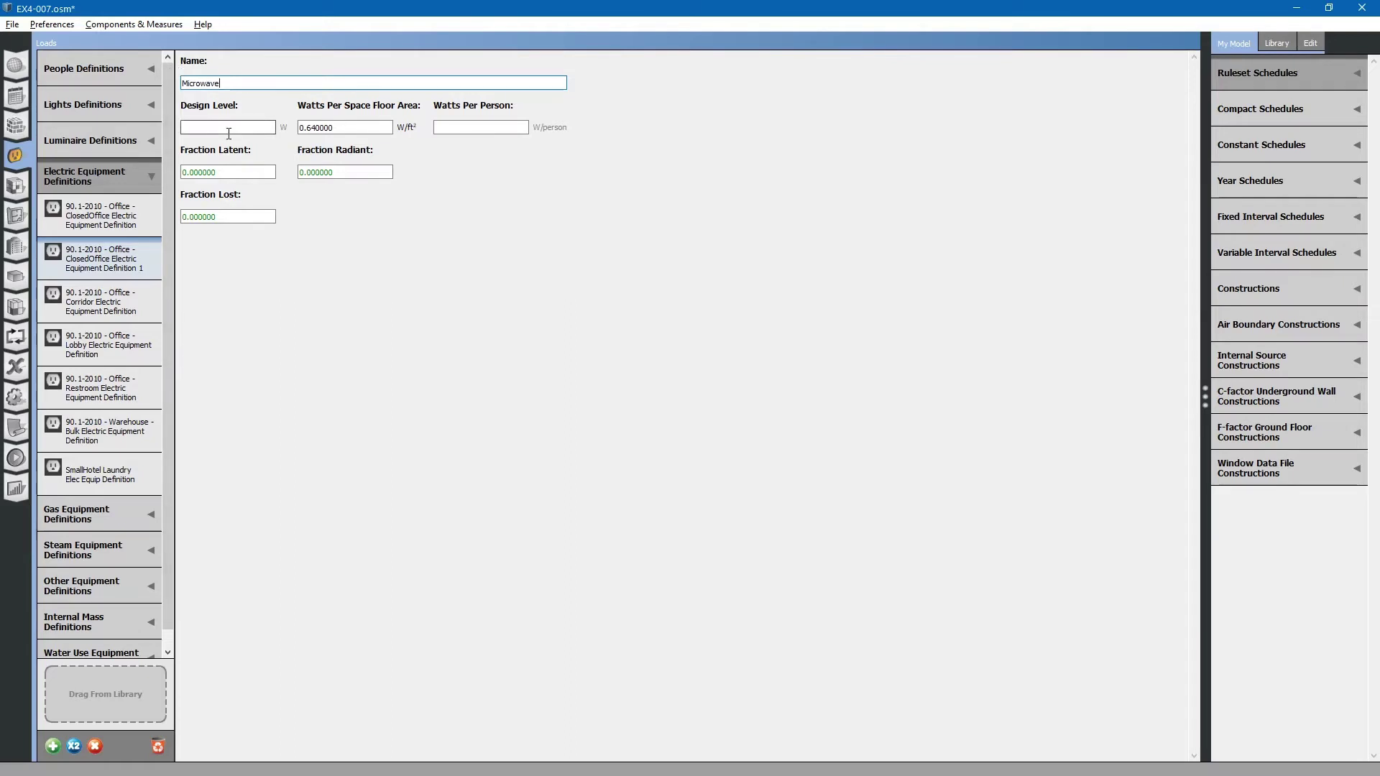
{"action": "type", "text": "1200"}
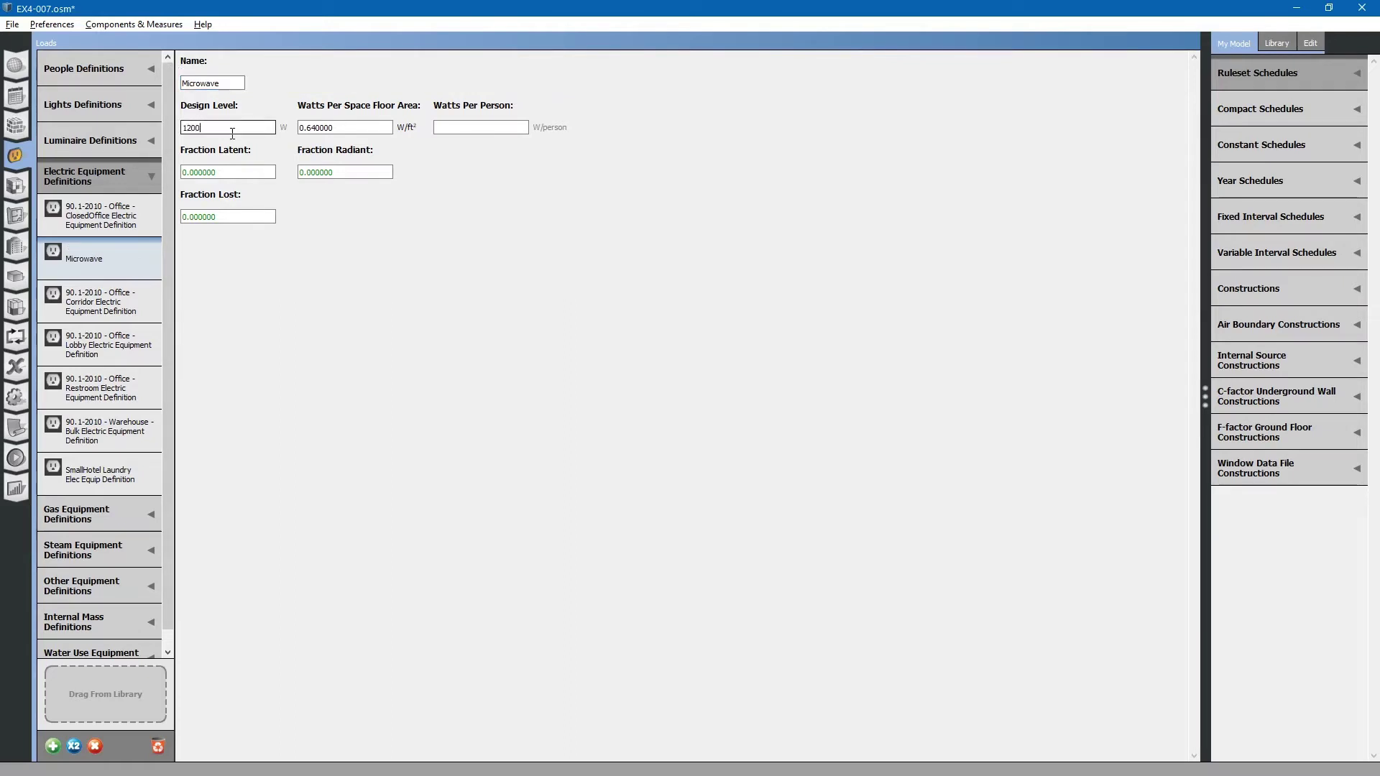
{"action": "left_click", "coordinate": [342, 130]}
{"action": "left_click", "coordinate": [15, 189]}
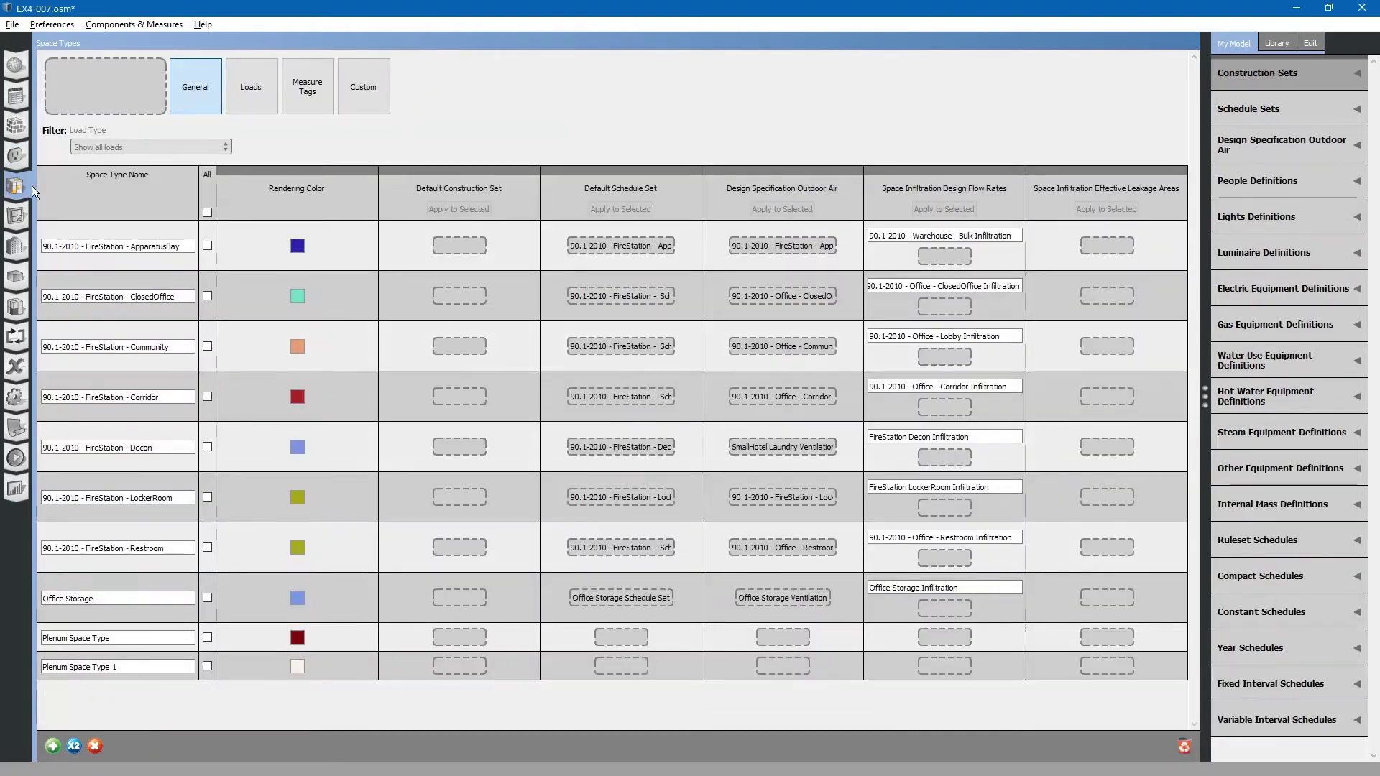
Drag the Microwave definition onto the FireStation ClosedOffice space type, creating Electric Equipment 1.
{"action": "left_click", "coordinate": [248, 76]}
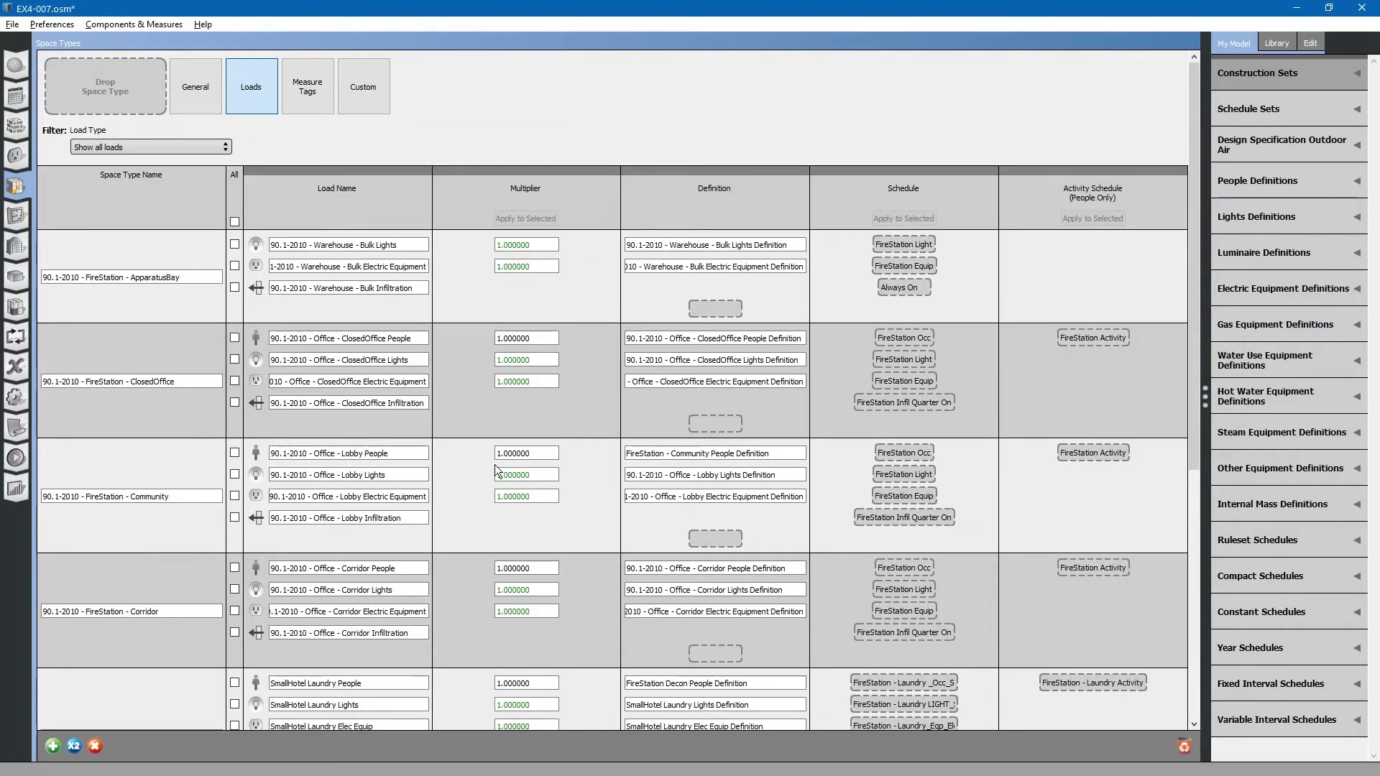
{"action": "triple_click", "coordinate": [193, 382]}
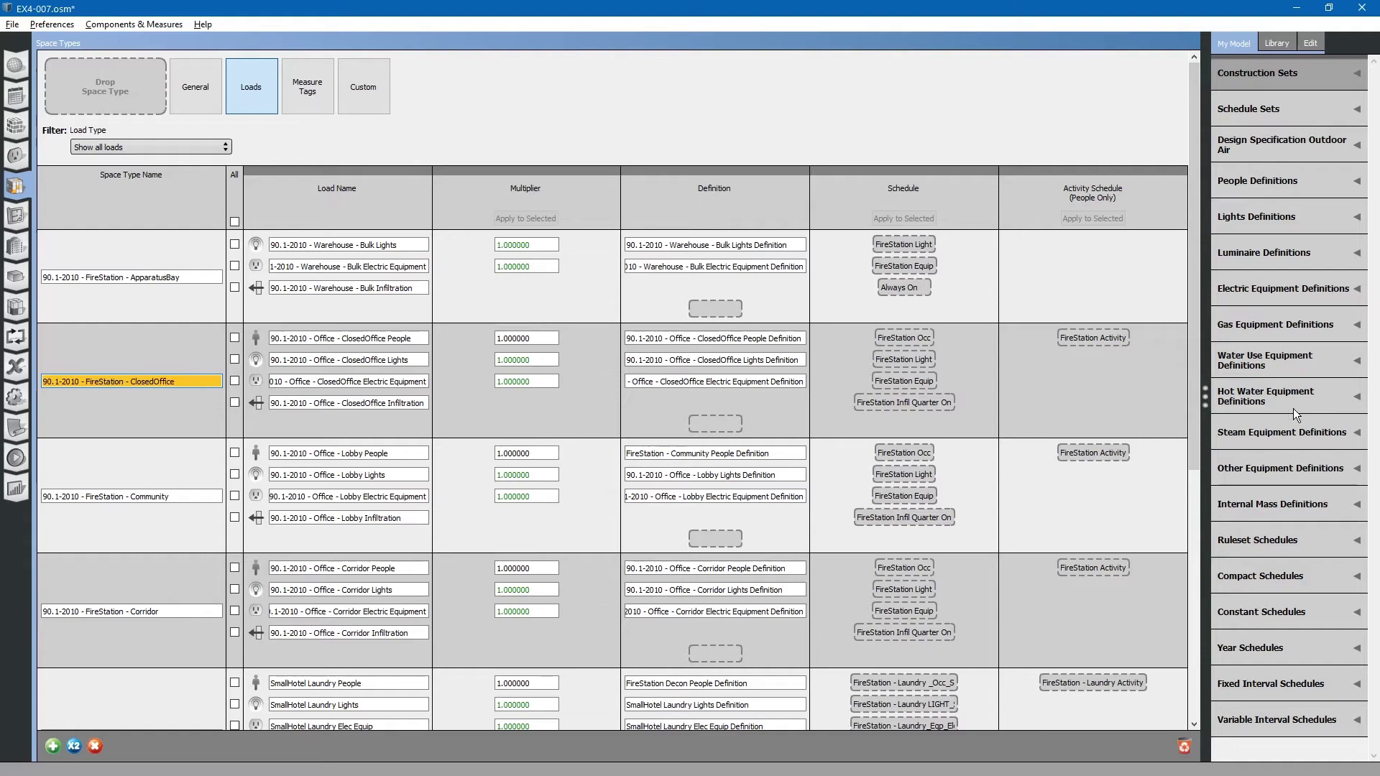
{"action": "left_click", "coordinate": [1284, 287]}
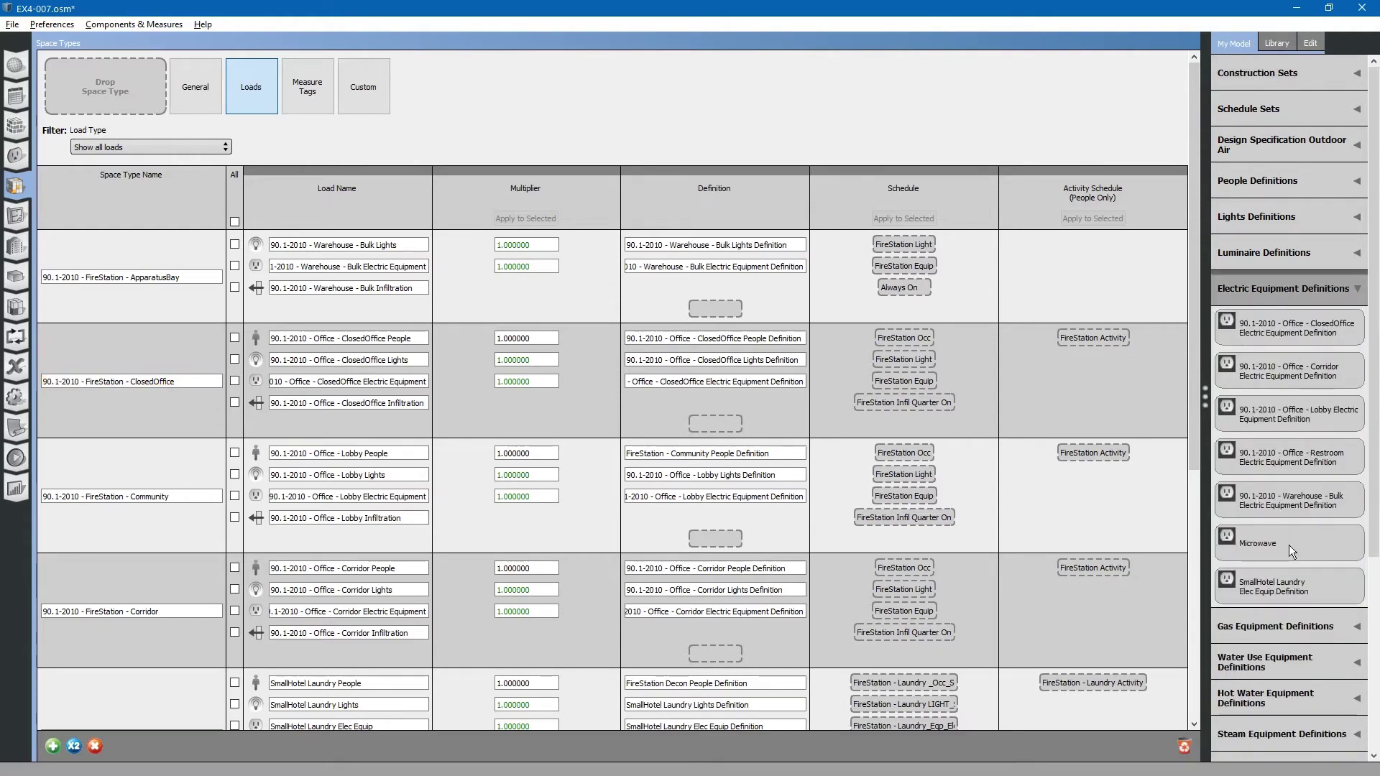
{"action": "left_click_drag", "start_coordinate": [1273, 541], "coordinate": [702, 421]}
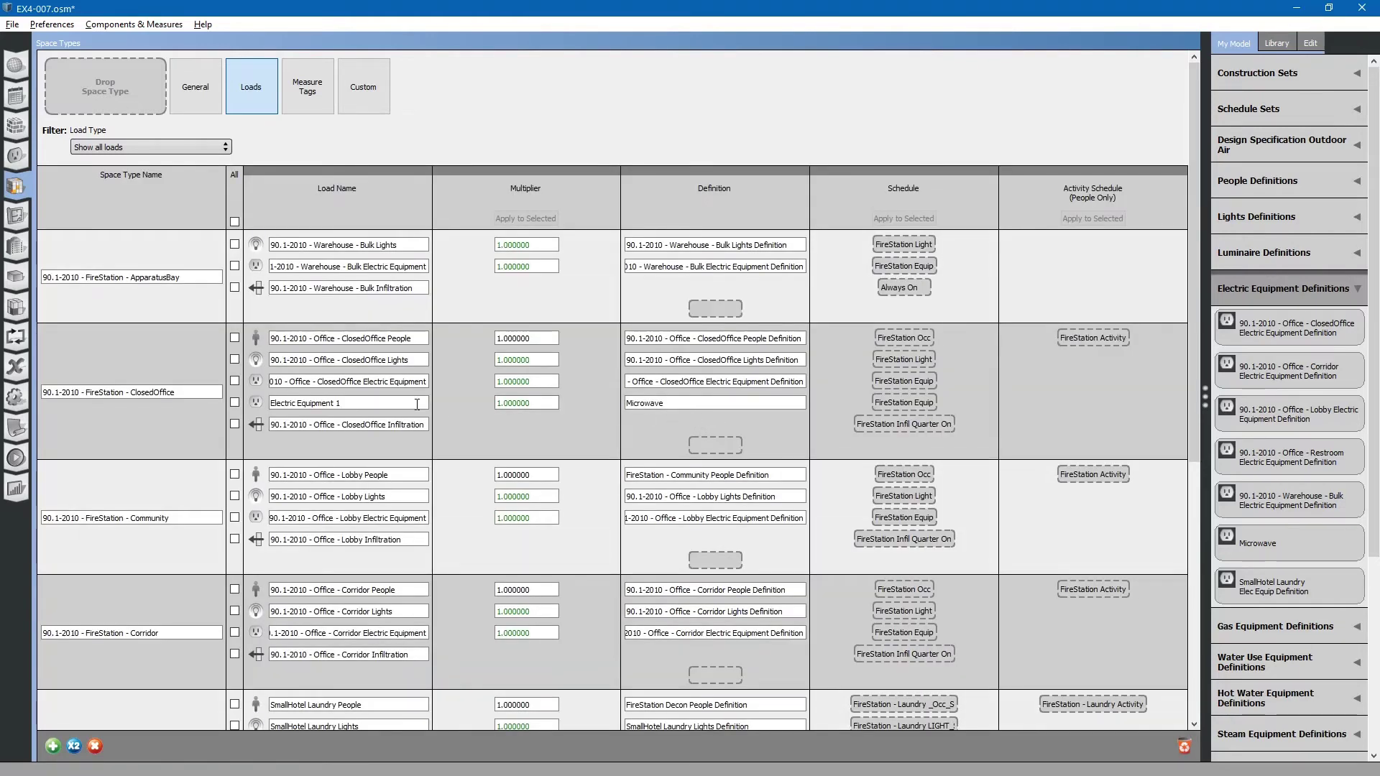
{"action": "left_click", "coordinate": [694, 403]}
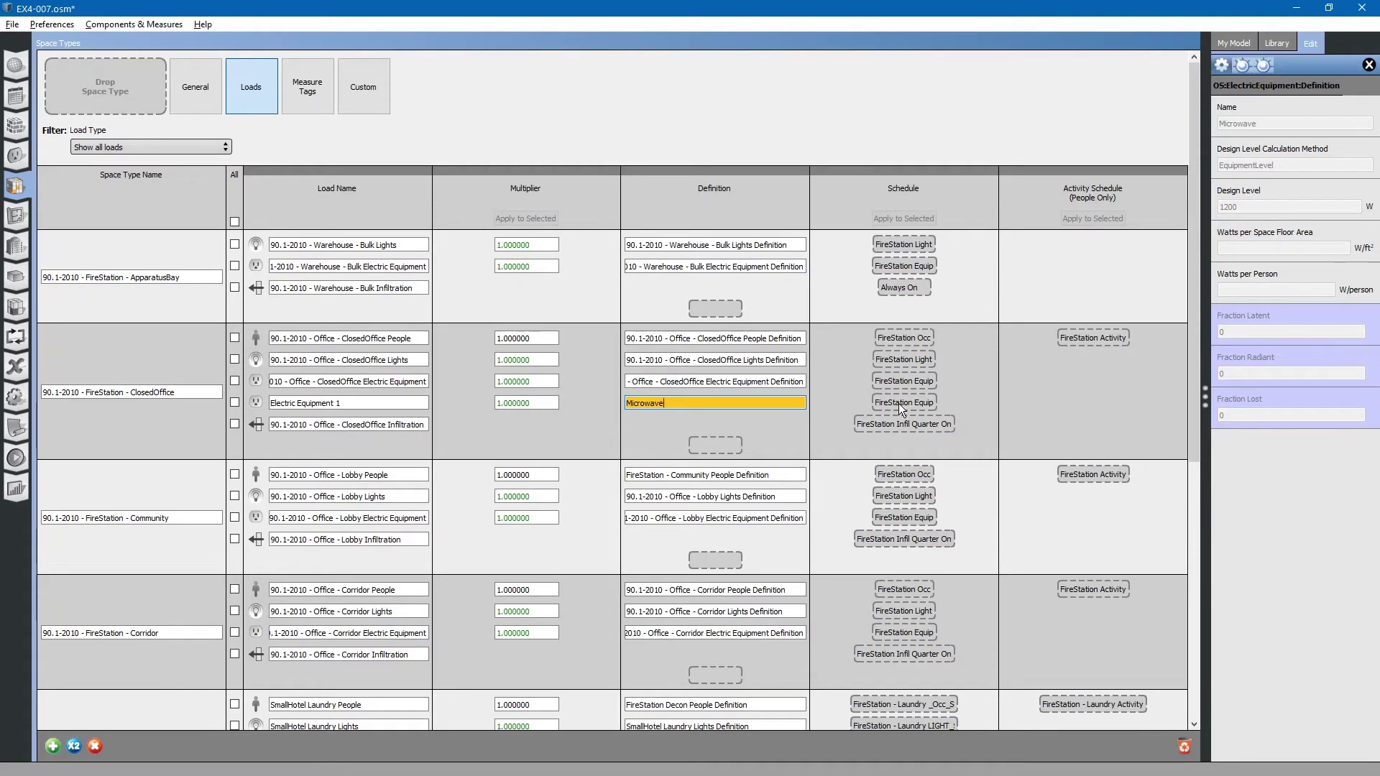
{"action": "left_click", "coordinate": [898, 403]}
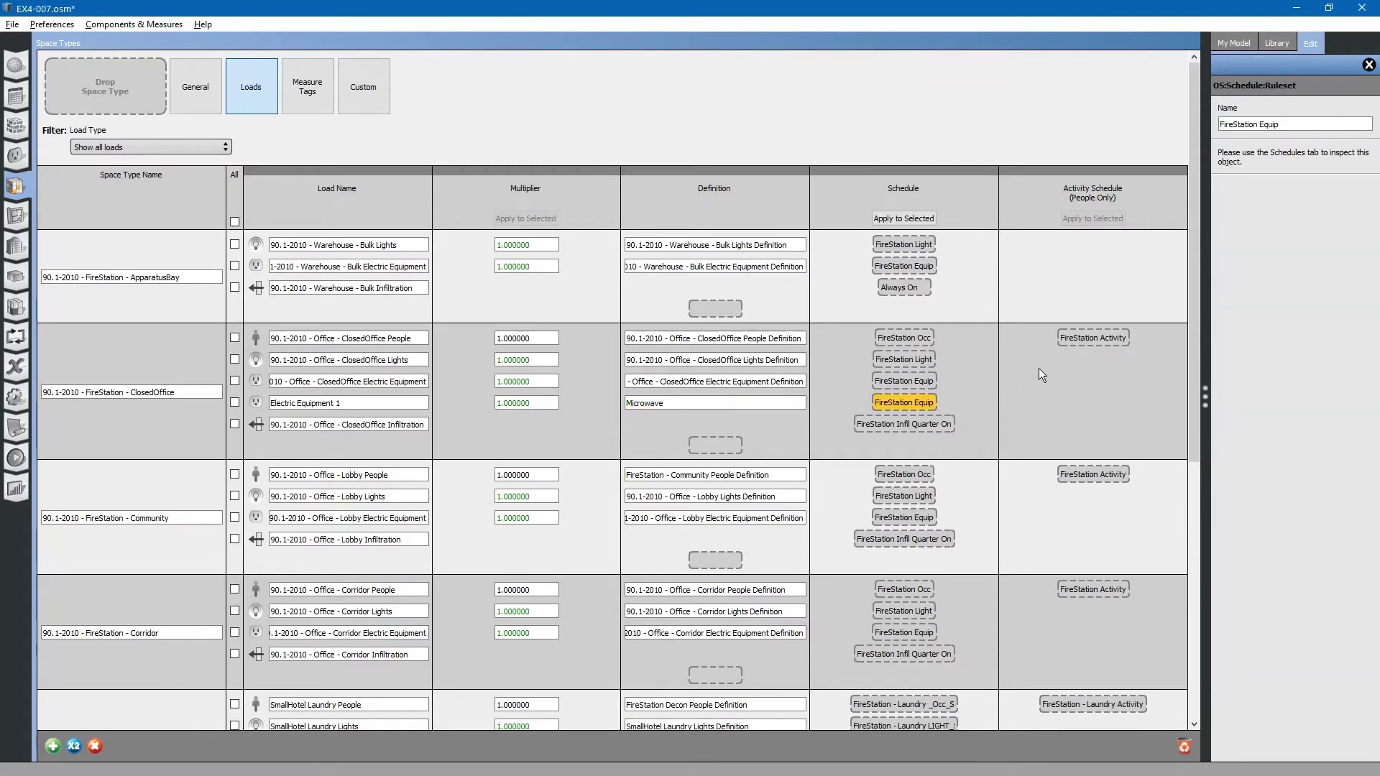
Drag Office Microwave Schedule from Ruleset Schedules onto the ClosedOffice Microwave load's Schedule cell.
{"action": "left_click", "coordinate": [1239, 40]}
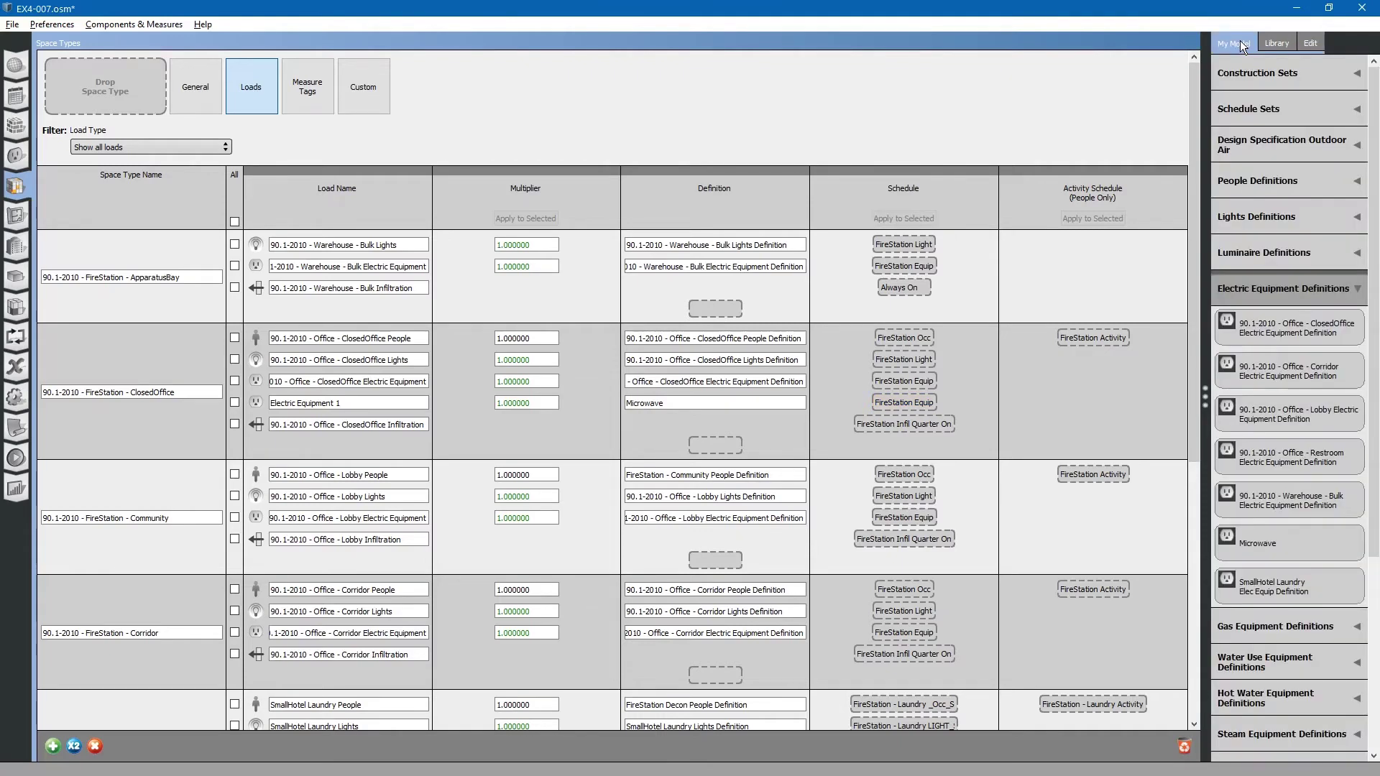
{"action": "left_click", "coordinate": [1284, 287]}
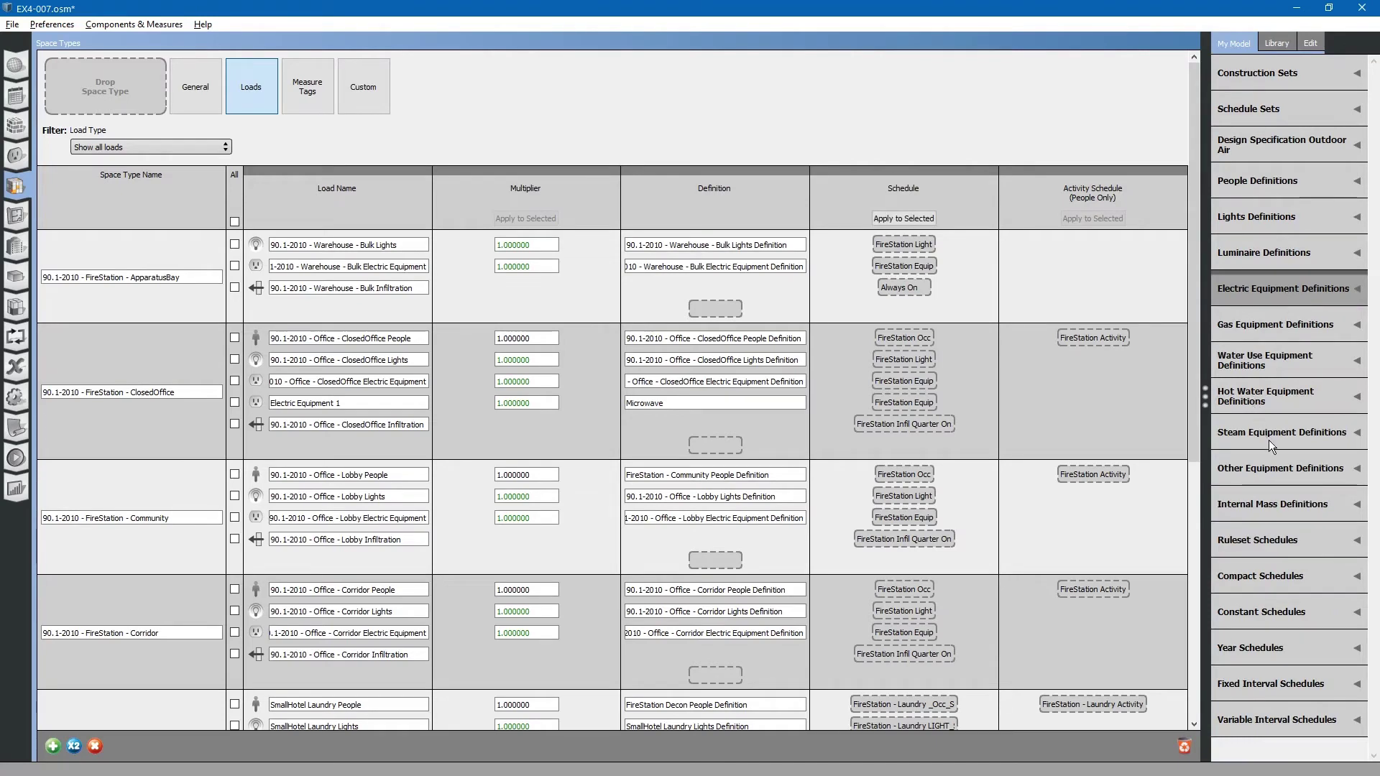
{"action": "left_click", "coordinate": [1315, 542]}
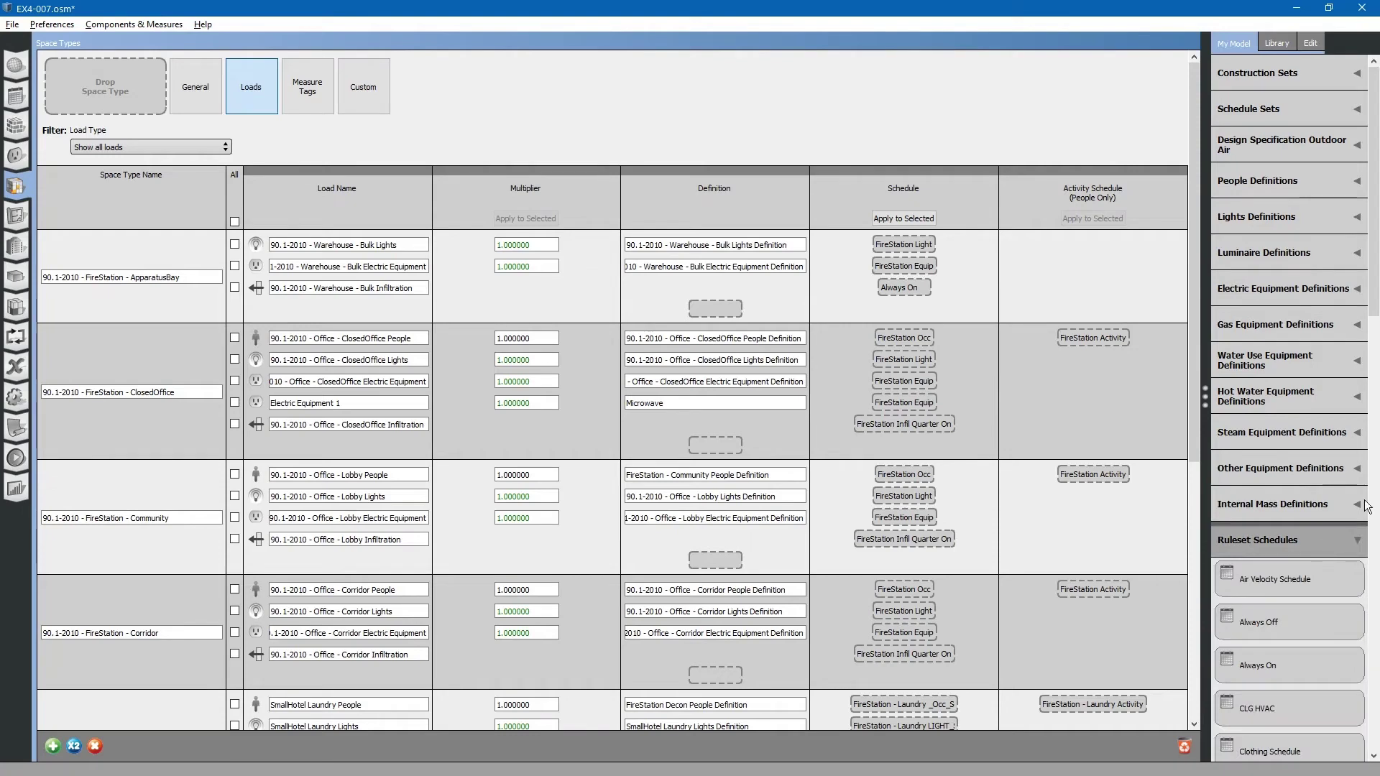
{"action": "left_click_drag", "start_coordinate": [1374, 302], "coordinate": [1372, 645]}
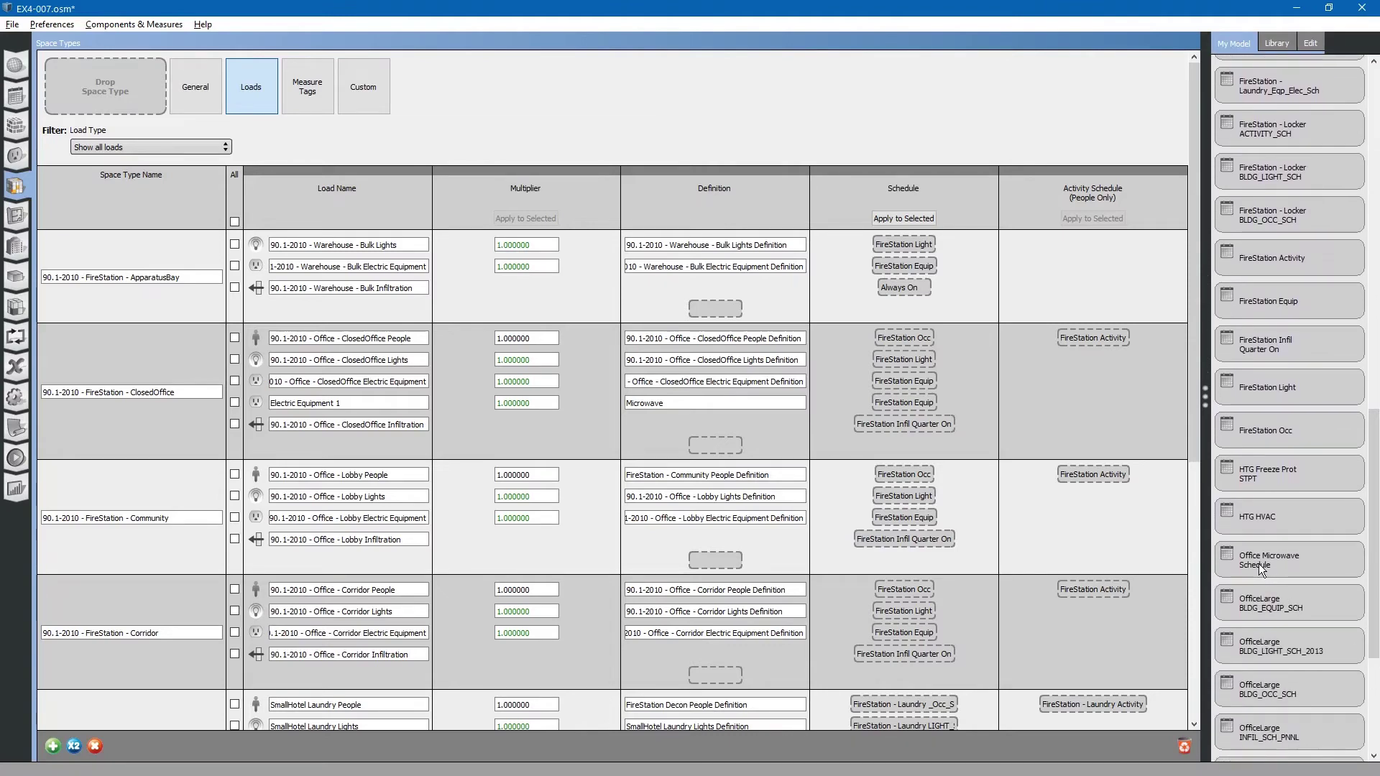
{"action": "left_click_drag", "start_coordinate": [1257, 564], "coordinate": [871, 388]}
{"action": "left_click", "coordinate": [715, 403]}
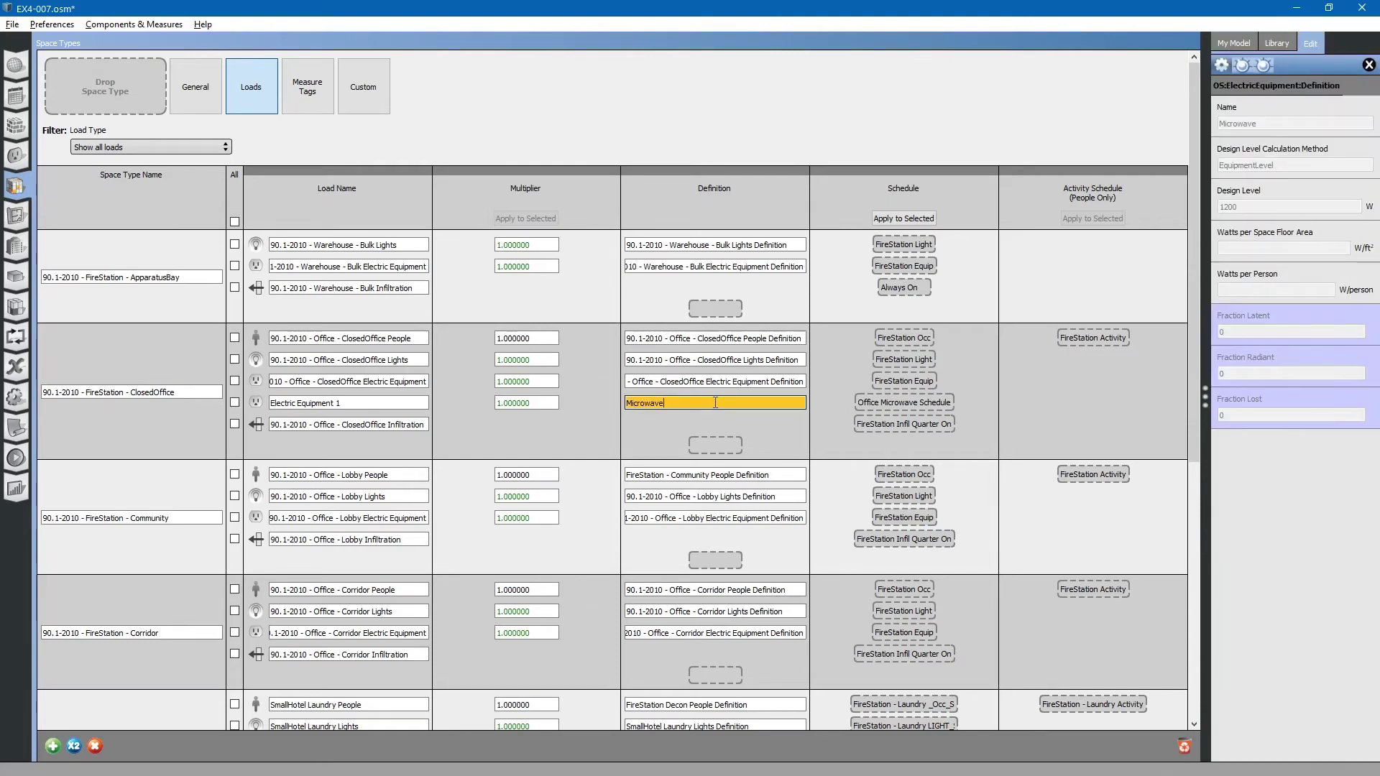
{"action": "left_click", "coordinate": [888, 401]}
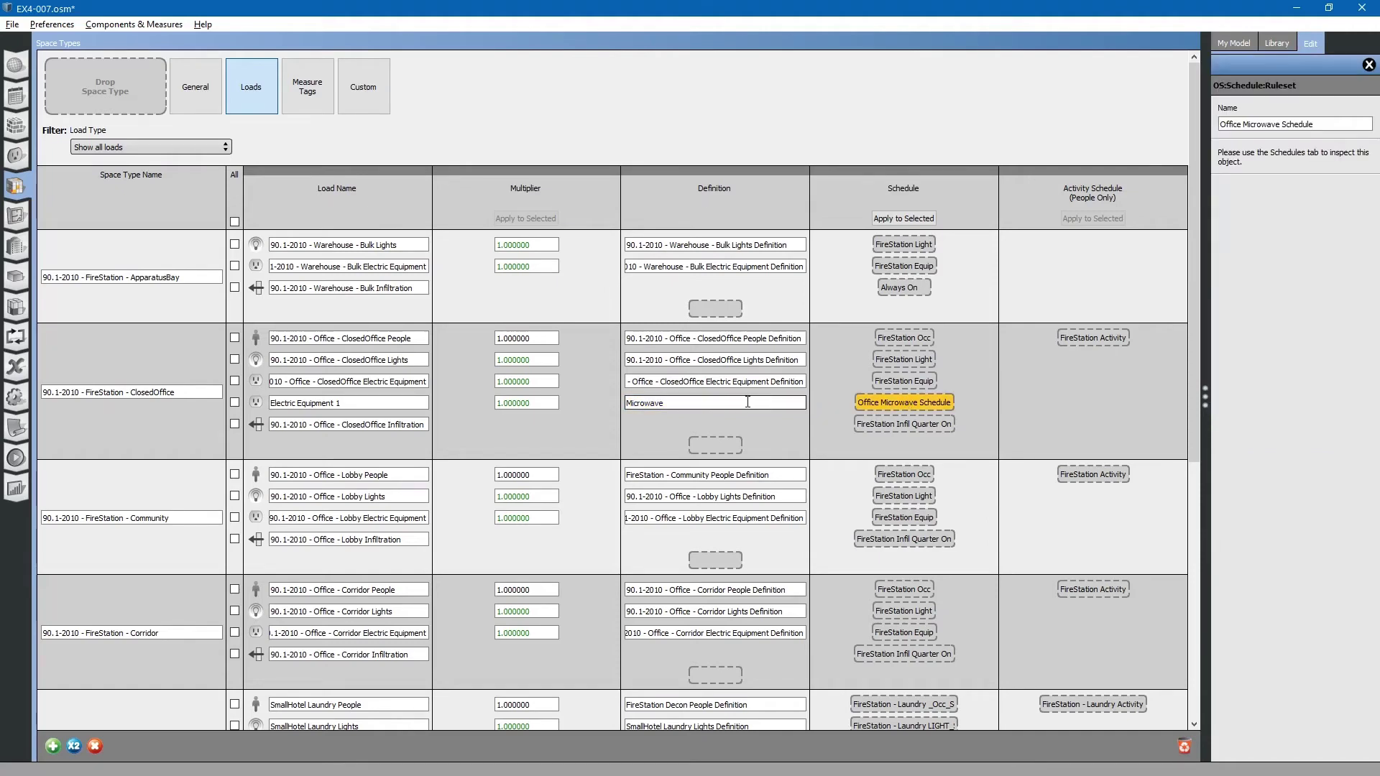
Enter a 0.5 multiplier for the Microwave load, Electric Equipment 1.
{"action": "left_click", "coordinate": [547, 403]}
{"action": "left_click", "coordinate": [542, 406]}
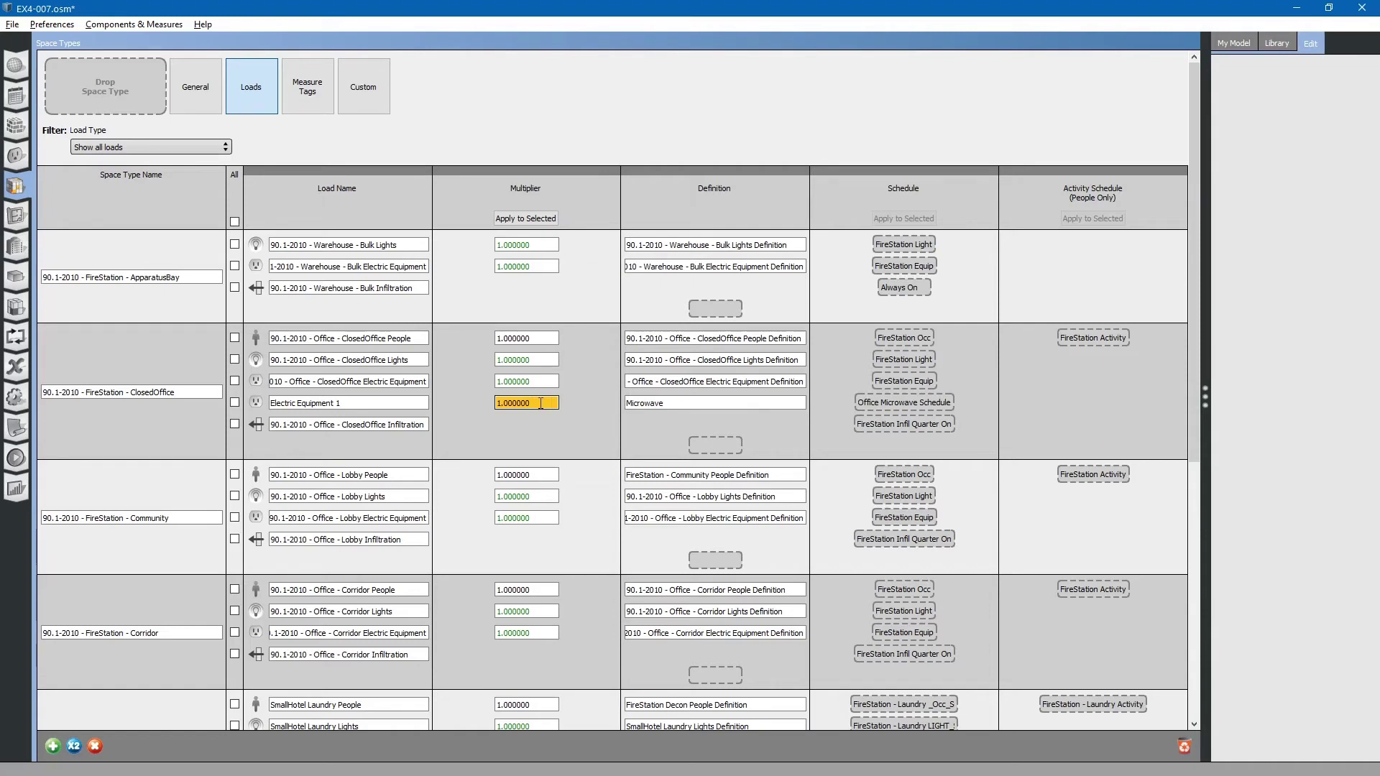
{"action": "left_click", "coordinate": [545, 381]}
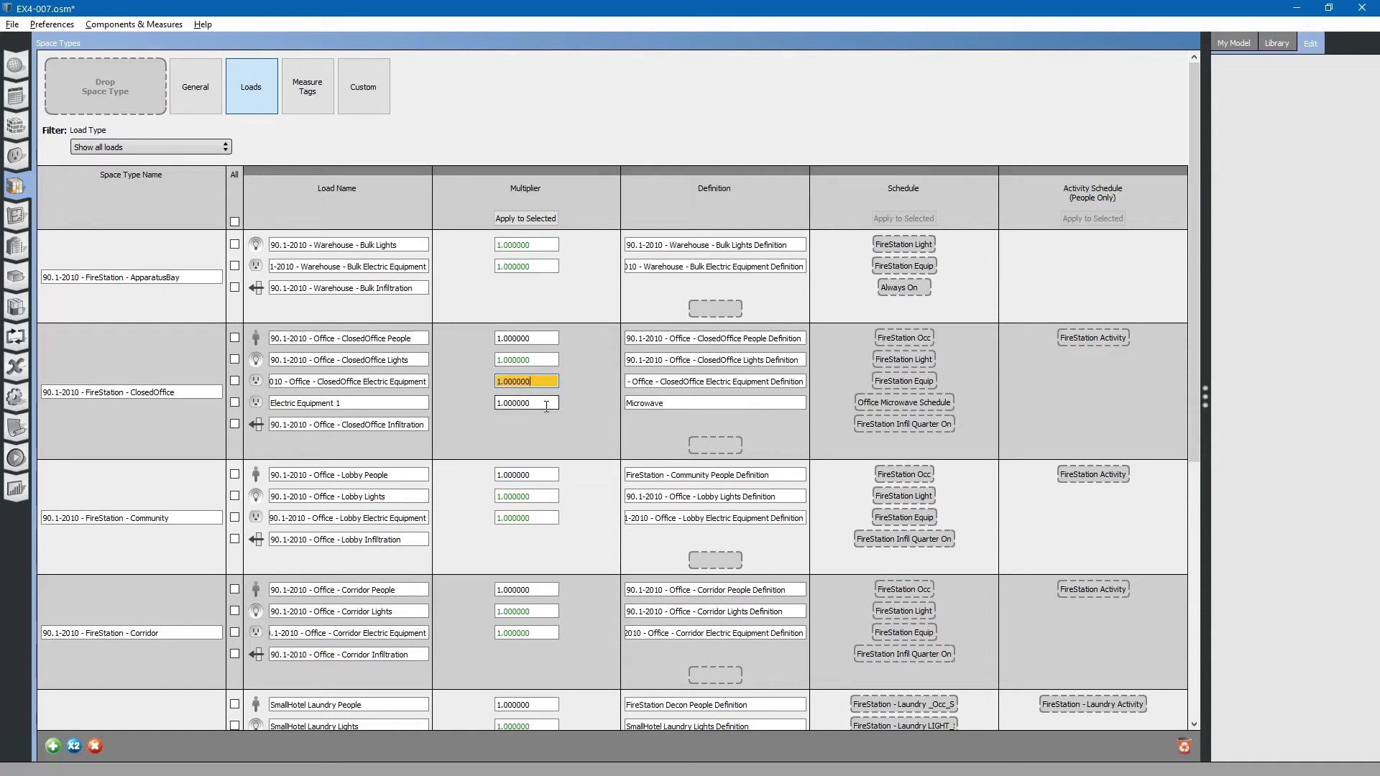
{"action": "left_click", "coordinate": [546, 407]}
{"action": "left_click_drag", "start_coordinate": [546, 406], "coordinate": [472, 419]}
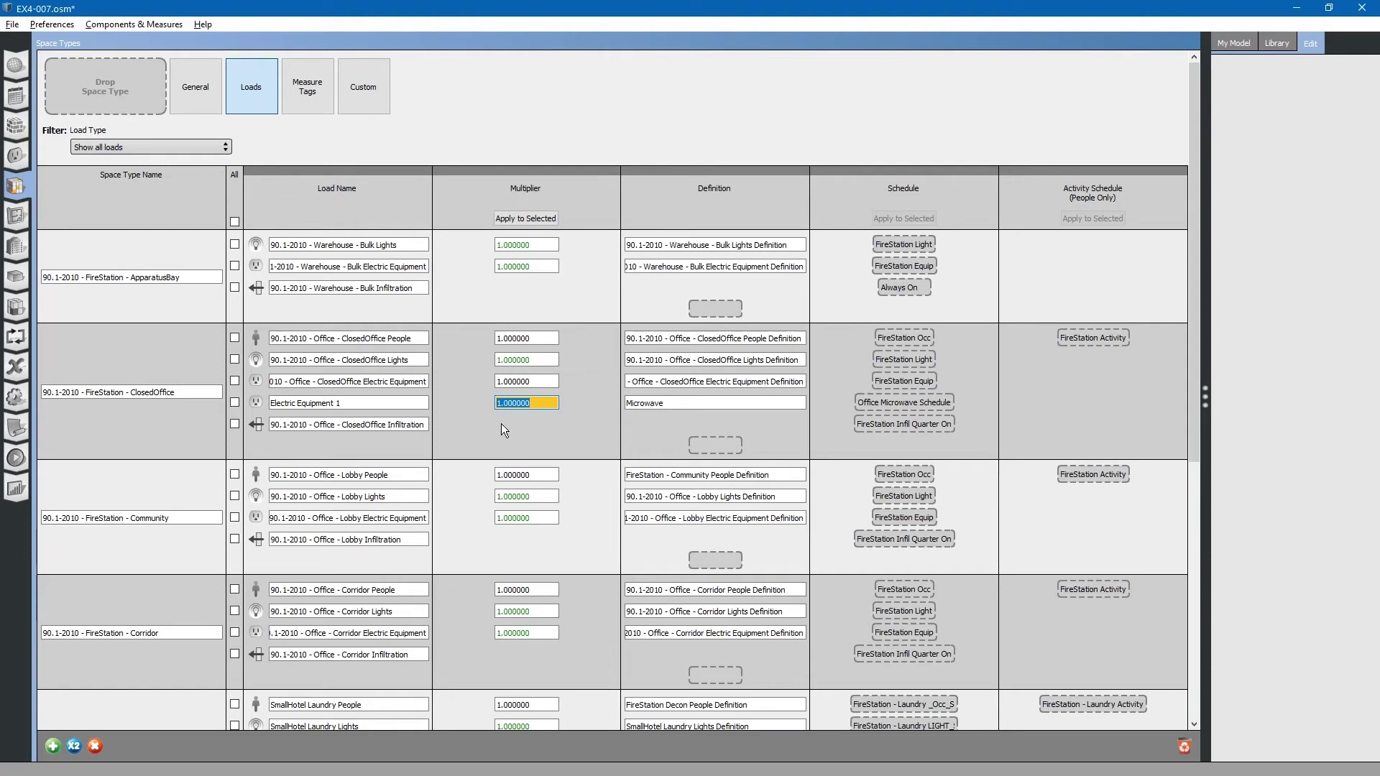
{"action": "left_click", "coordinate": [405, 403]}
Restore the Microwave load's multiplier to 1.0 and compare it with the other loads' multipliers.
{"action": "left_click", "coordinate": [537, 403]}
{"action": "left_click_drag", "start_coordinate": [544, 404], "coordinate": [480, 406]}
{"action": "type", "text": "1.0"}
{"action": "left_click", "coordinate": [419, 403]}
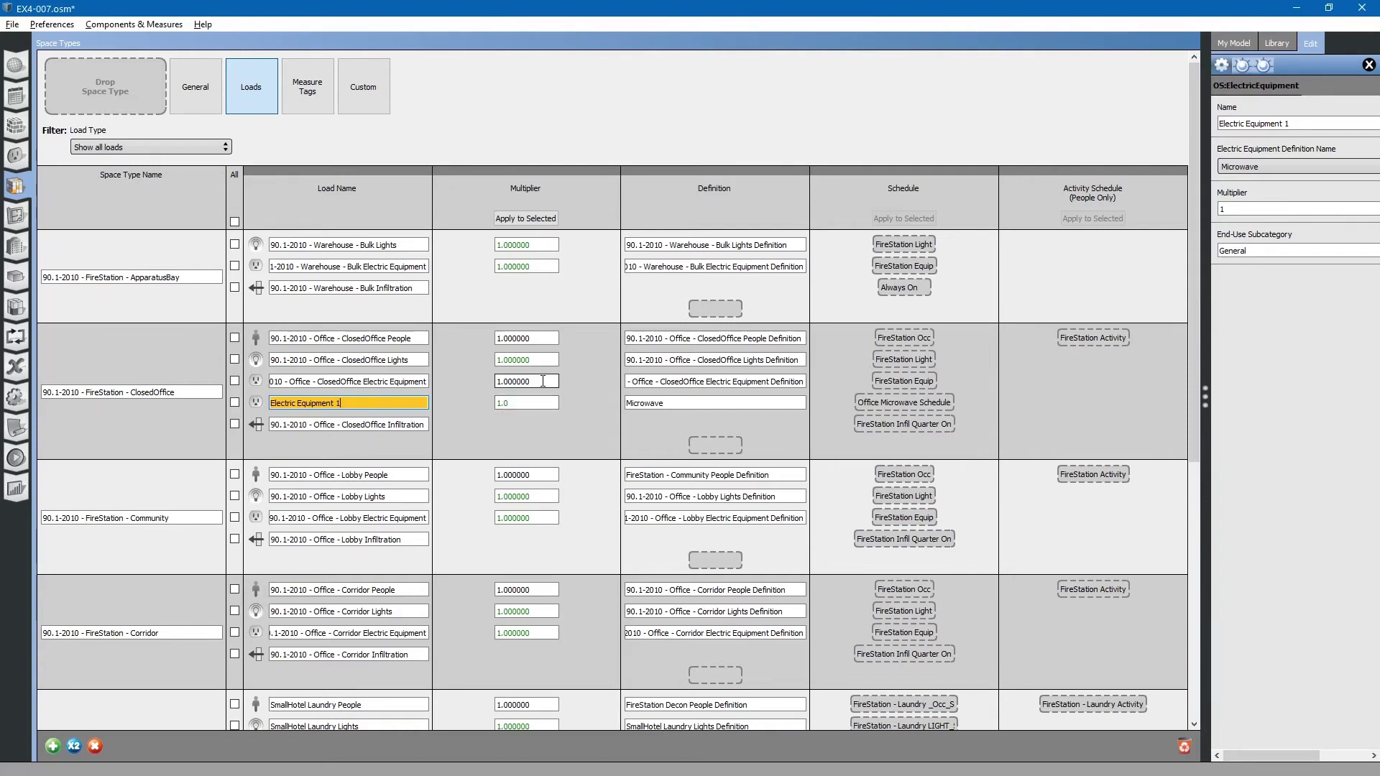
{"action": "left_click", "coordinate": [544, 338]}
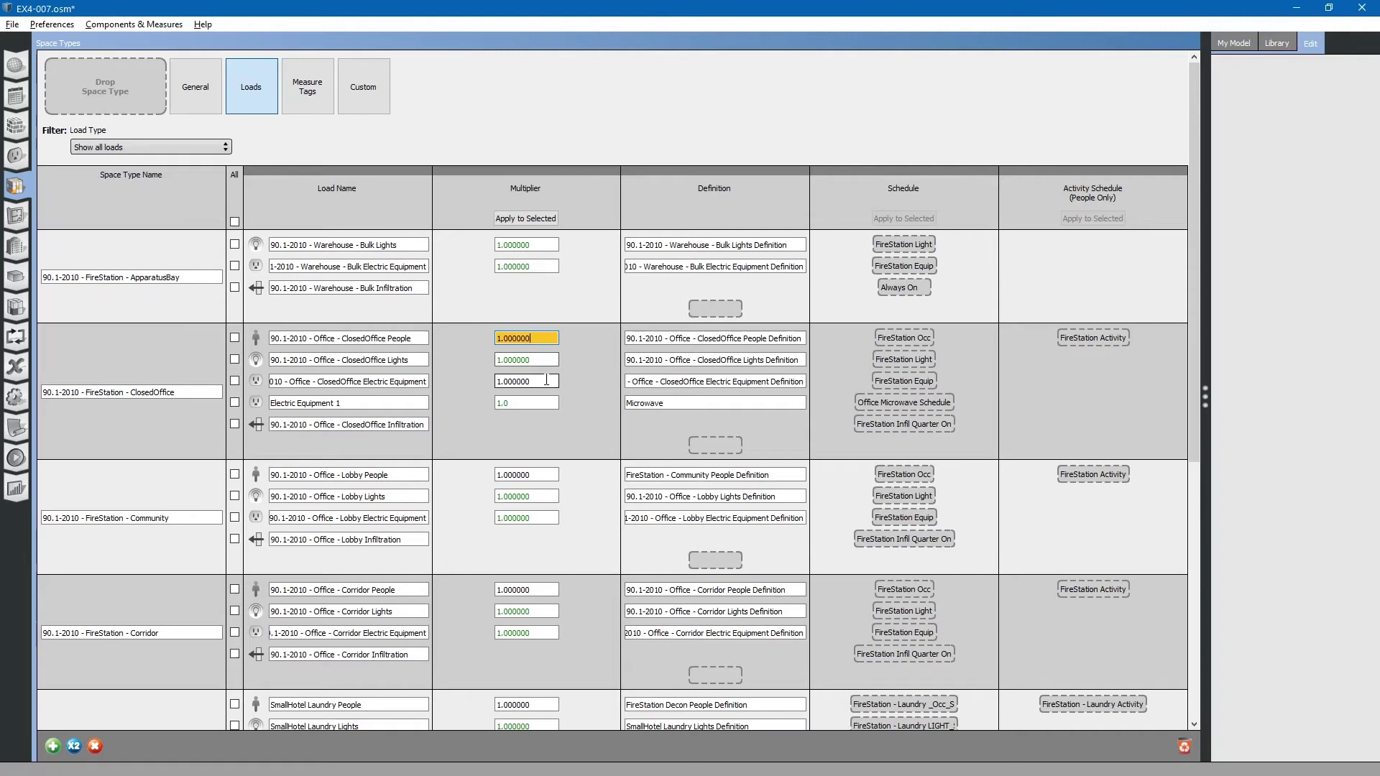
{"action": "left_click", "coordinate": [545, 381]}
{"action": "left_click", "coordinate": [543, 402]}
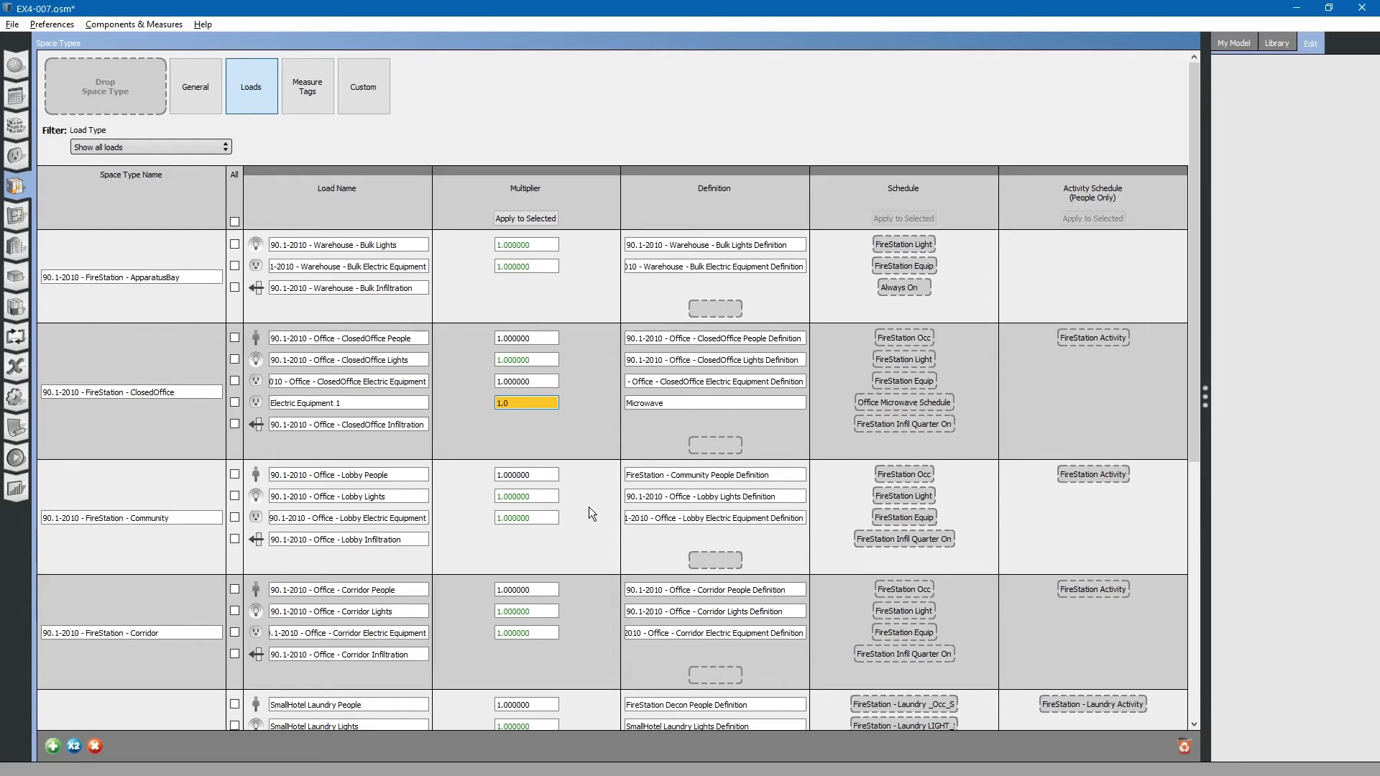
{"action": "scroll", "coordinate": [574, 540], "scroll_direction": "down", "scroll_amount": 6}
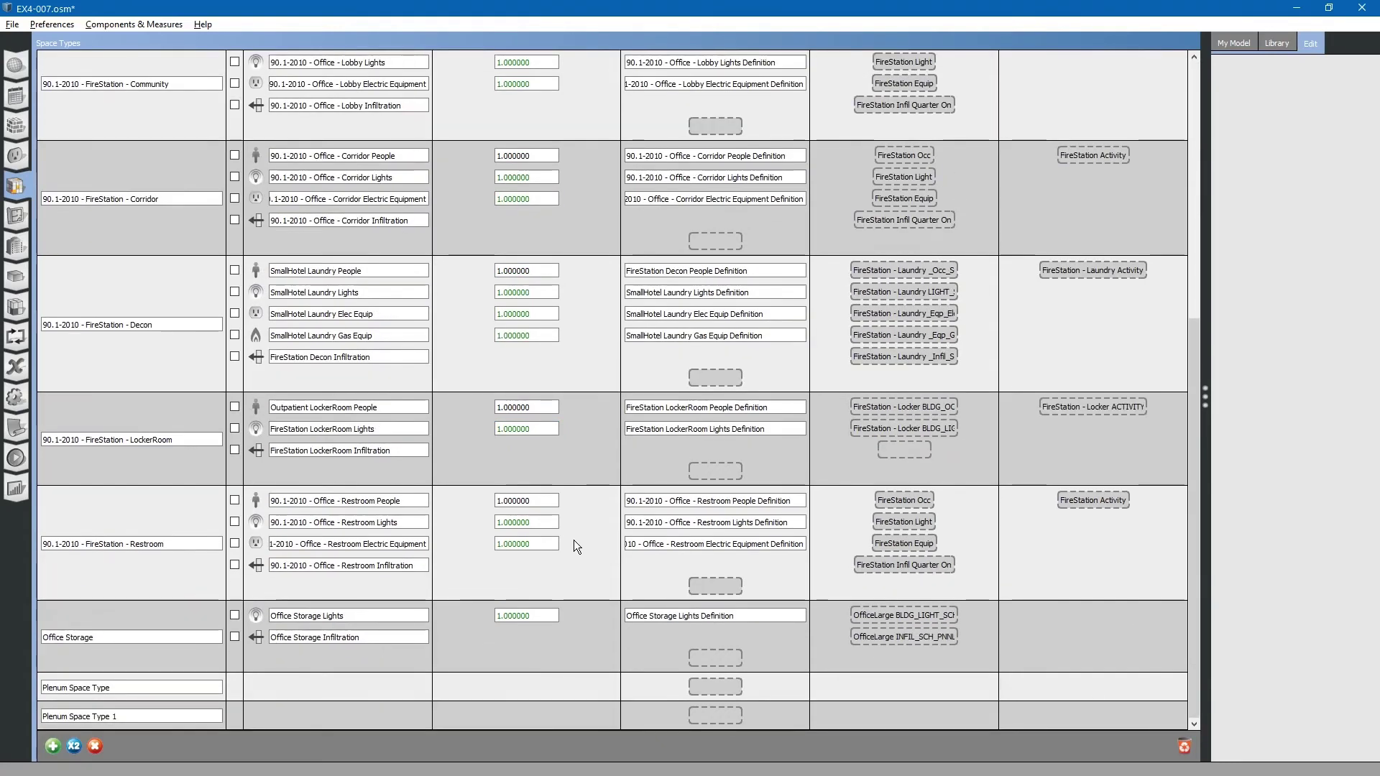
Filter the space type loads to People, then Lights, then switch to the Measure Tags view.
{"action": "scroll", "coordinate": [573, 540], "scroll_direction": "up", "scroll_amount": 6}
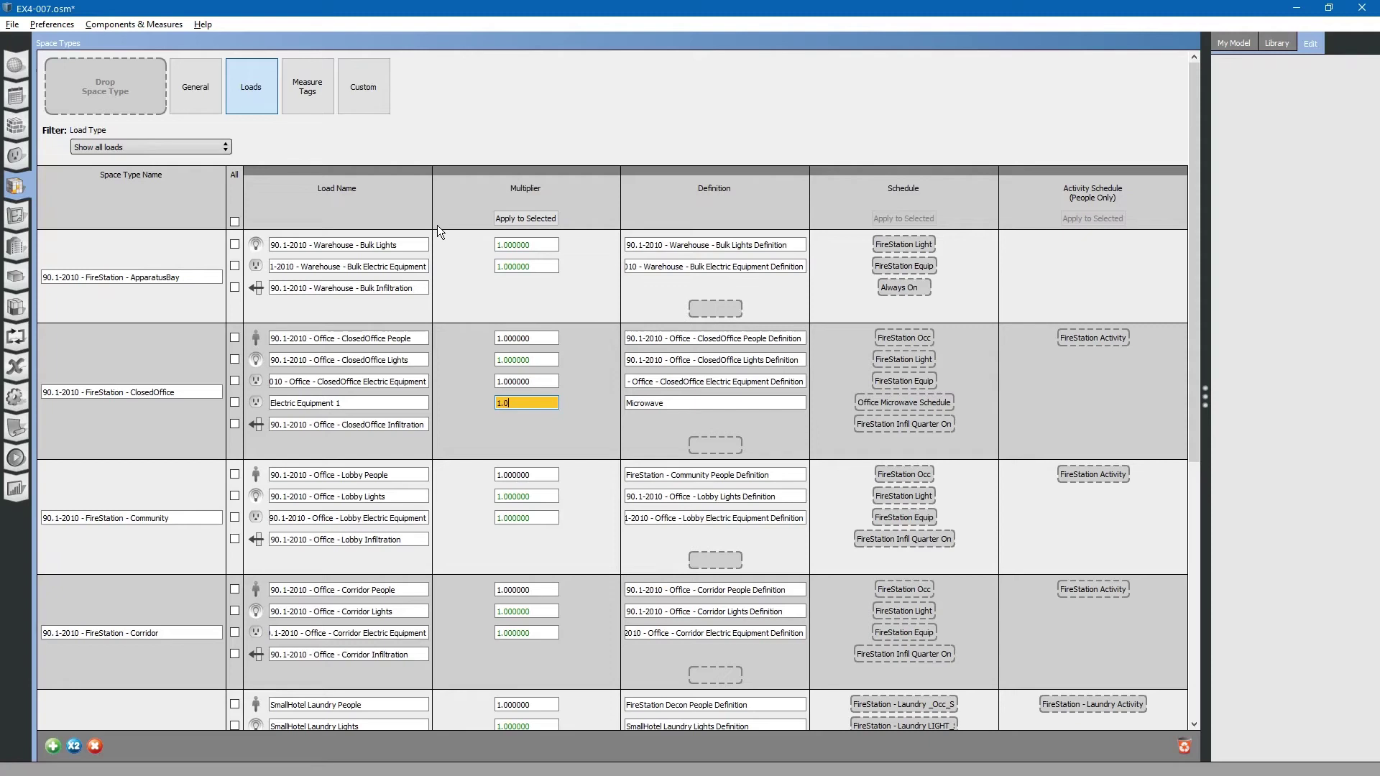
{"action": "left_click", "coordinate": [188, 147]}
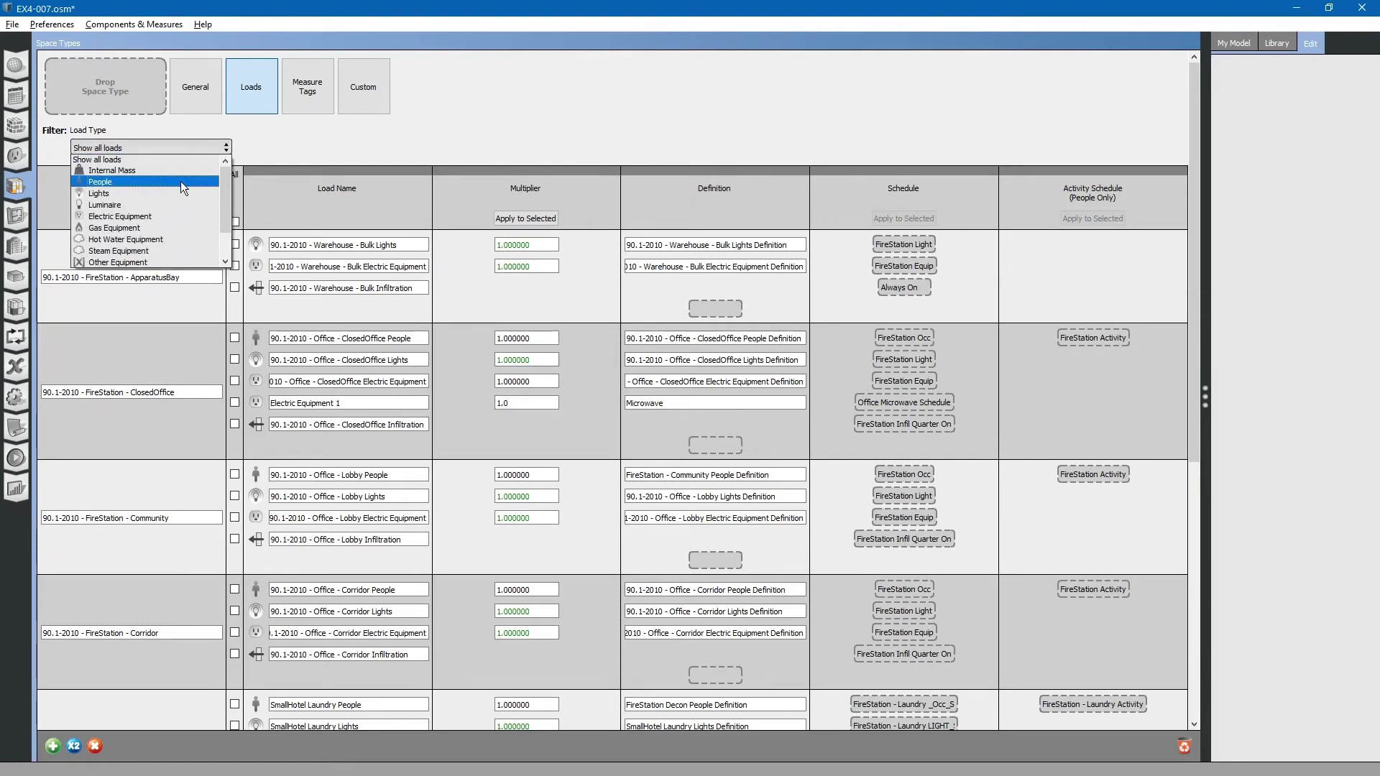
{"action": "left_click", "coordinate": [180, 181]}
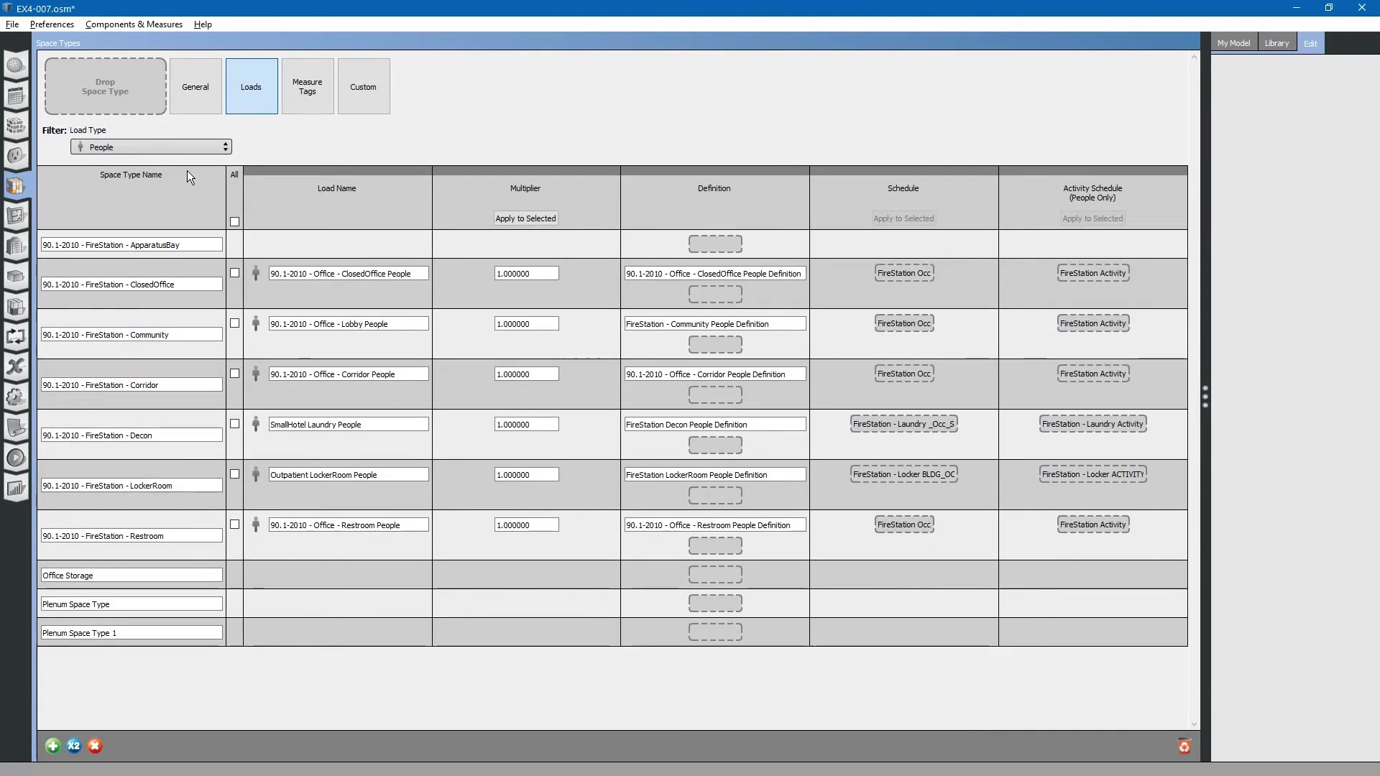
{"action": "left_click", "coordinate": [193, 145]}
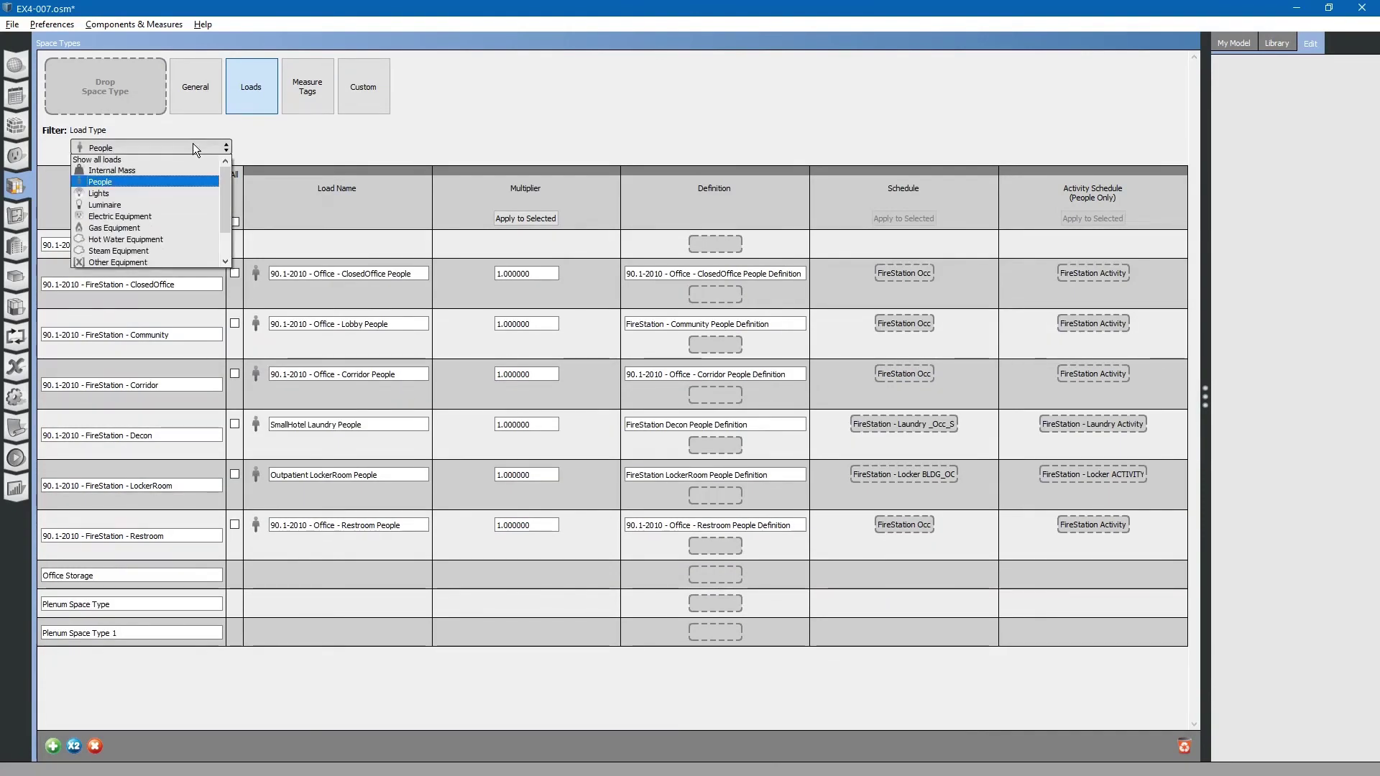
{"action": "left_click", "coordinate": [175, 193]}
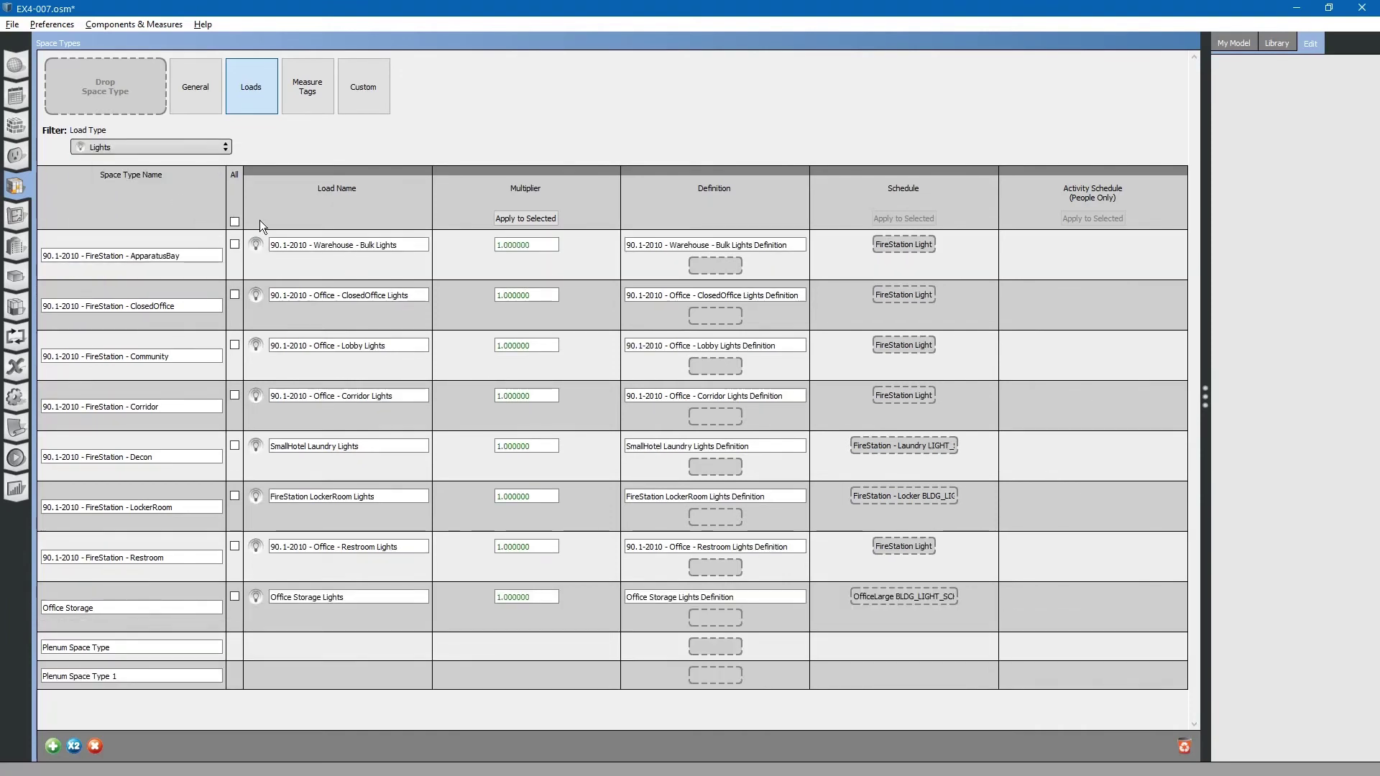
{"action": "left_click", "coordinate": [307, 102]}
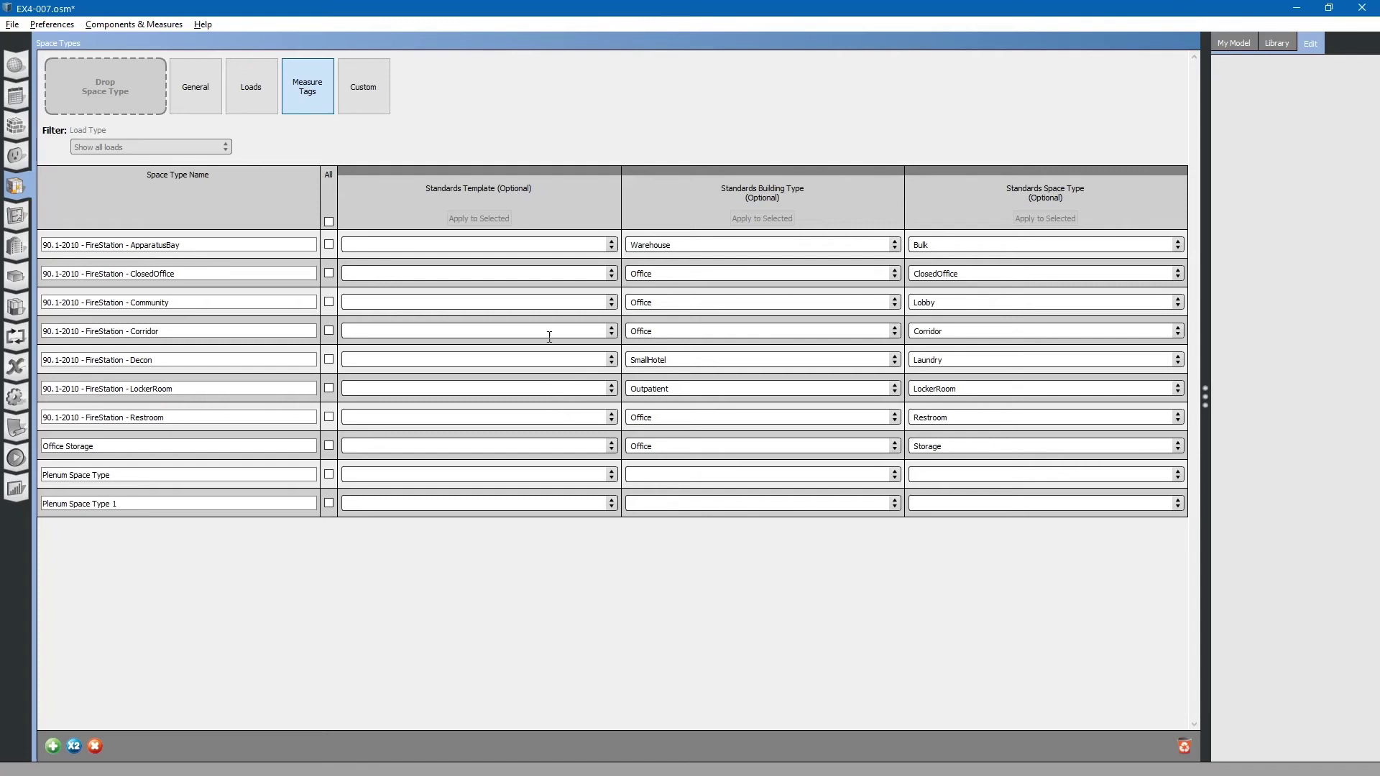
Switch to the Custom space type view, then back to the General columns.
{"action": "left_click", "coordinate": [372, 100]}
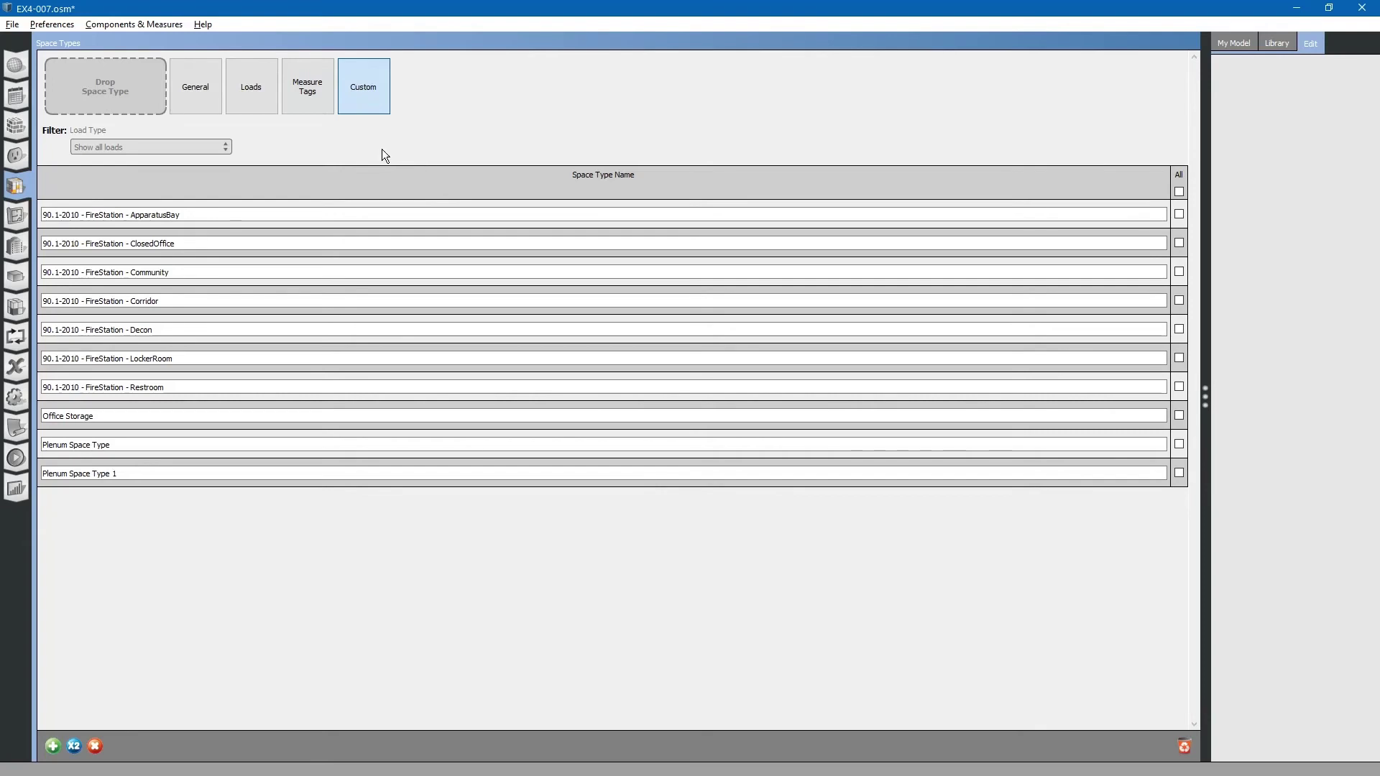
{"action": "left_click", "coordinate": [185, 94]}
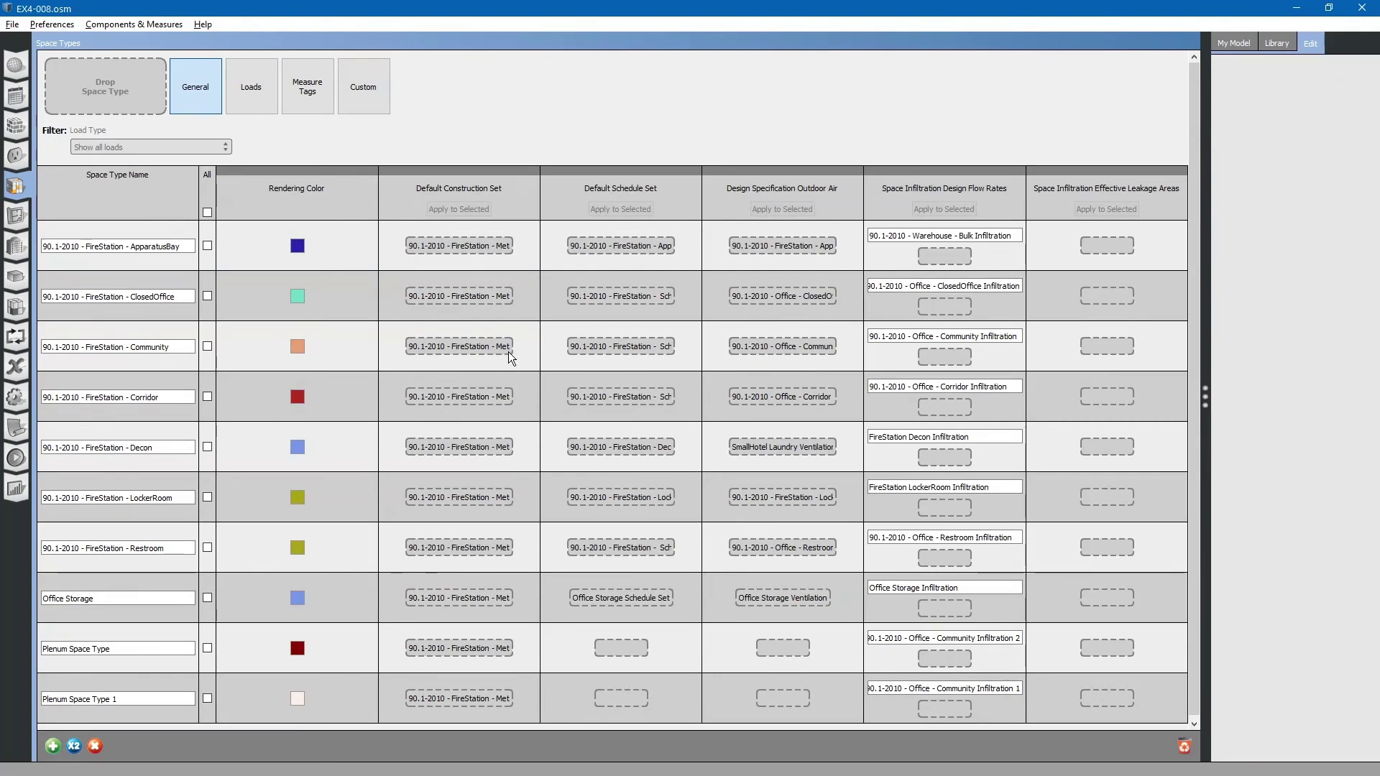
{"action": "scroll", "coordinate": [508, 435], "scroll_direction": "down", "scroll_amount": 1}
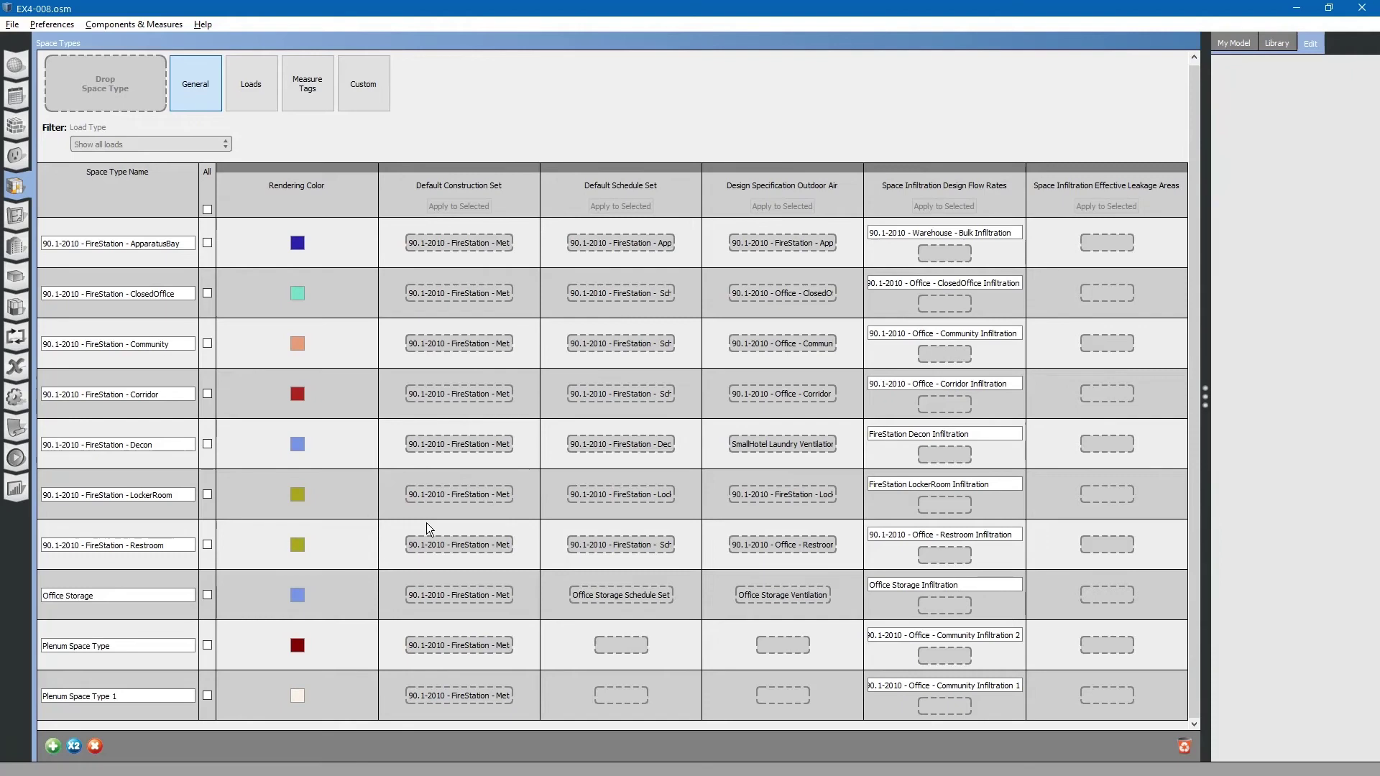
Add a new space type and rename it from Space Type 1 to 'Workshop'.
{"action": "left_click", "coordinate": [53, 745]}
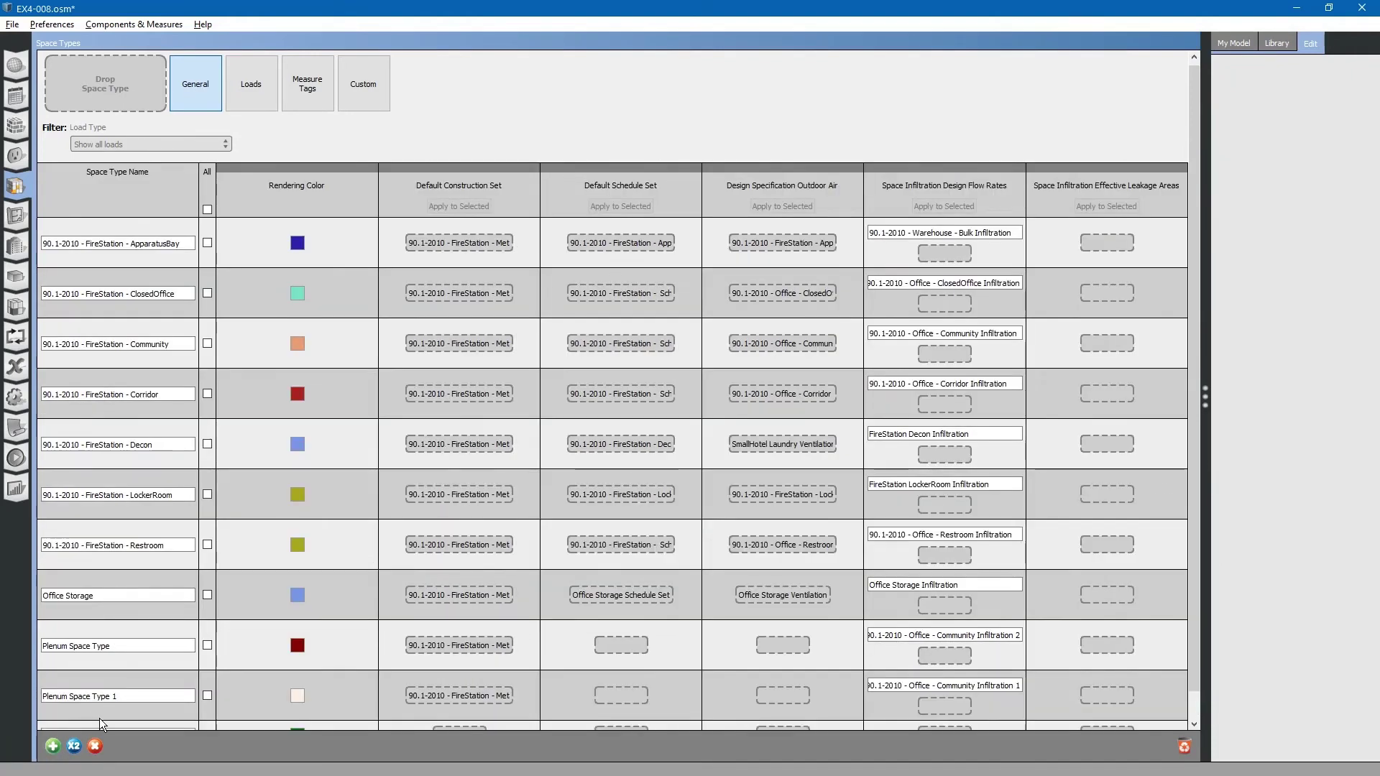
{"action": "scroll", "coordinate": [133, 684], "scroll_direction": "down", "scroll_amount": 1}
{"action": "left_click", "coordinate": [86, 706]}
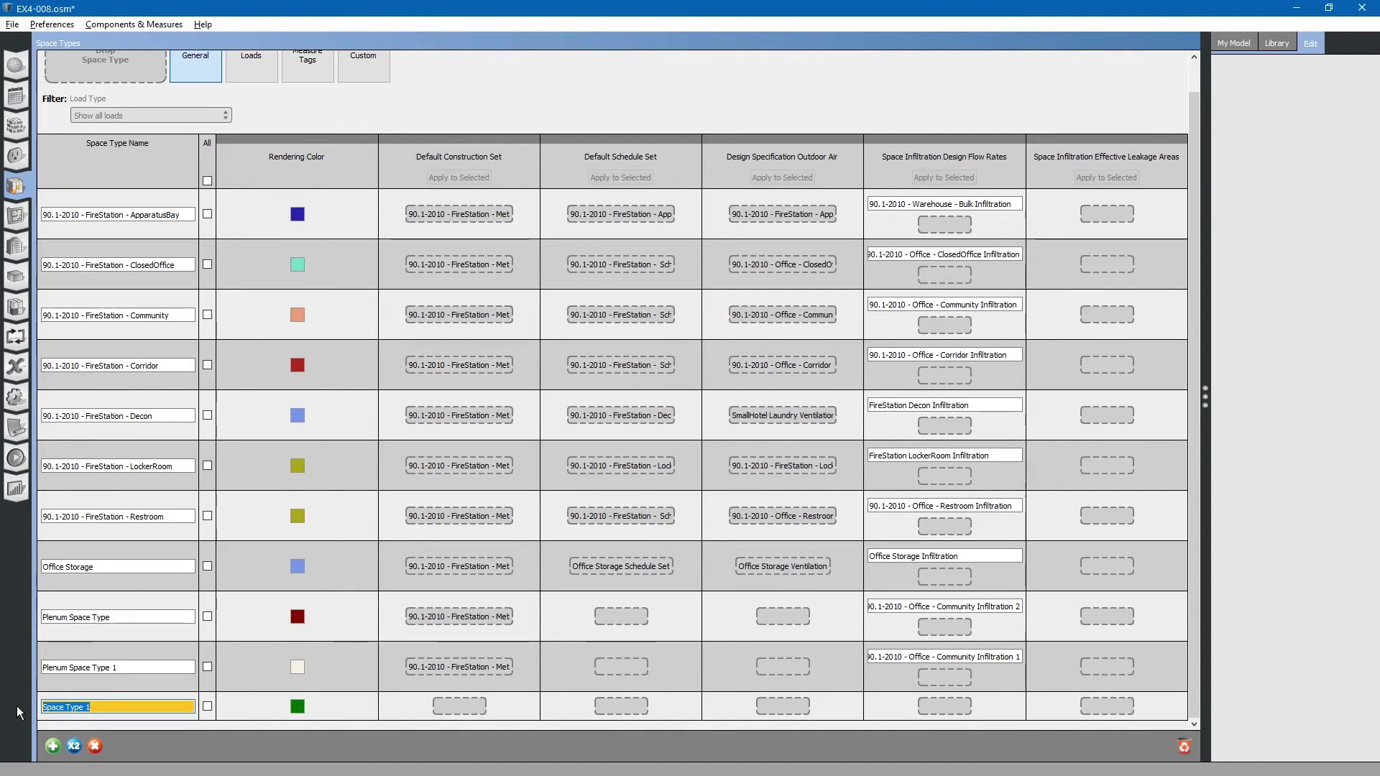
{"action": "type", "text": "Workshop"}
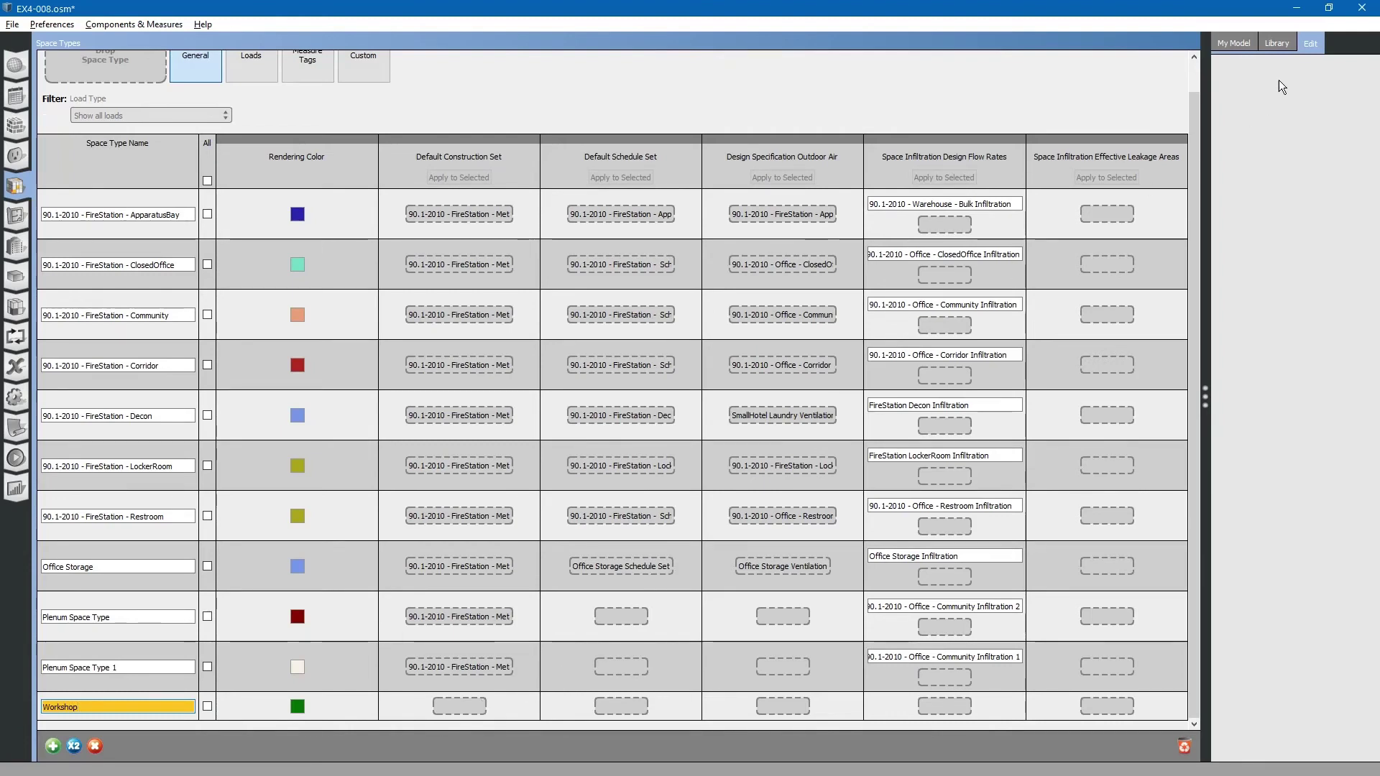
Assign FireStation Metal construction set and FireStation LockerRoom schedule set to Workshop by dragging.
{"action": "left_click", "coordinate": [1245, 45]}
{"action": "left_click_drag", "start_coordinate": [1270, 109], "coordinate": [434, 705]}
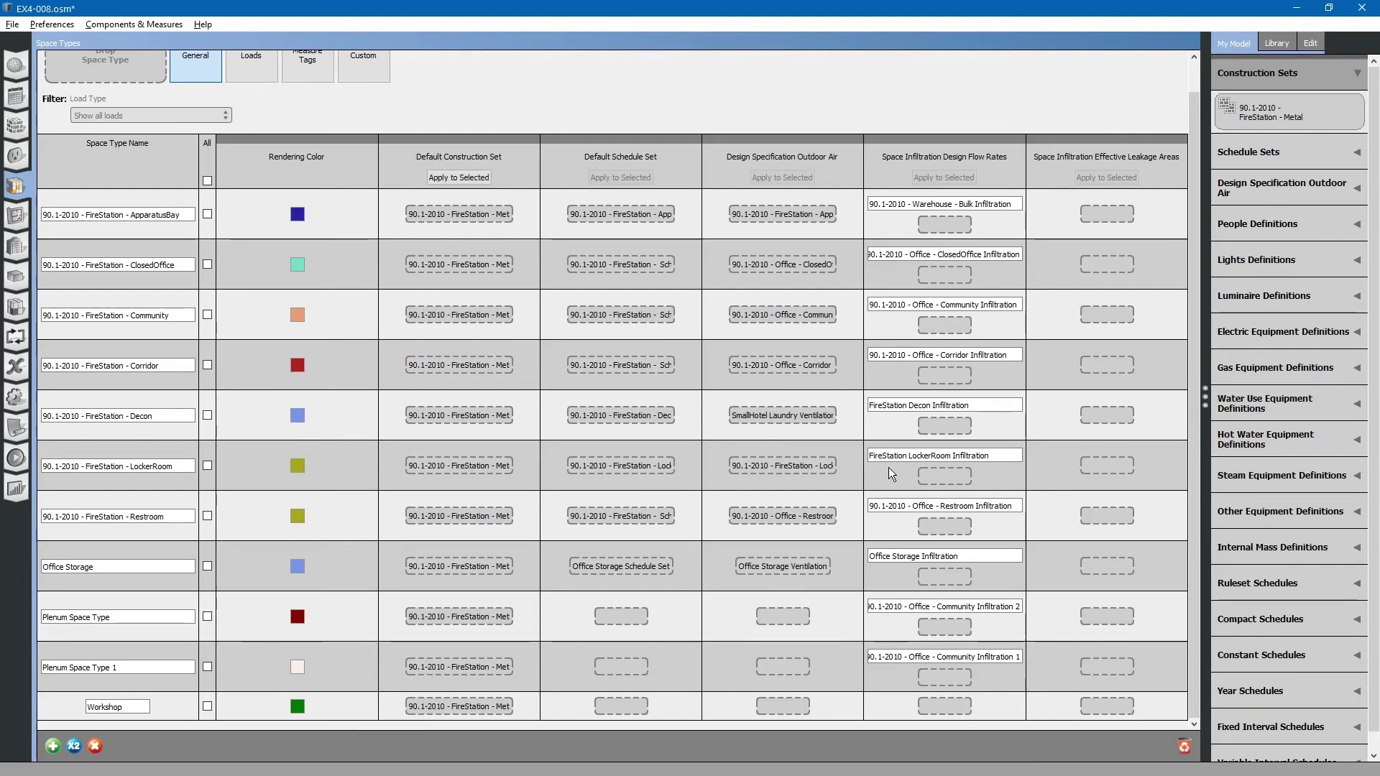
{"action": "left_click", "coordinate": [1293, 151]}
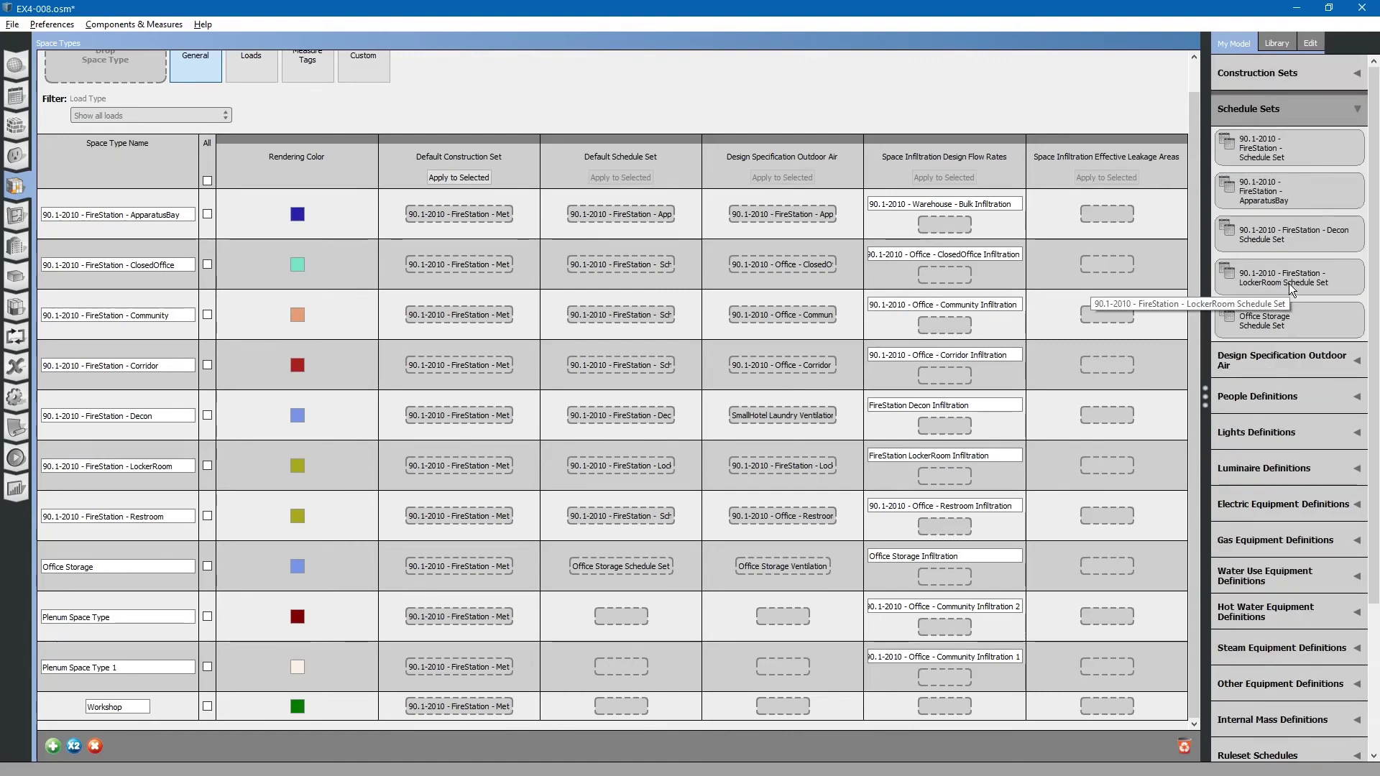
{"action": "left_click_drag", "start_coordinate": [1292, 289], "coordinate": [573, 707]}
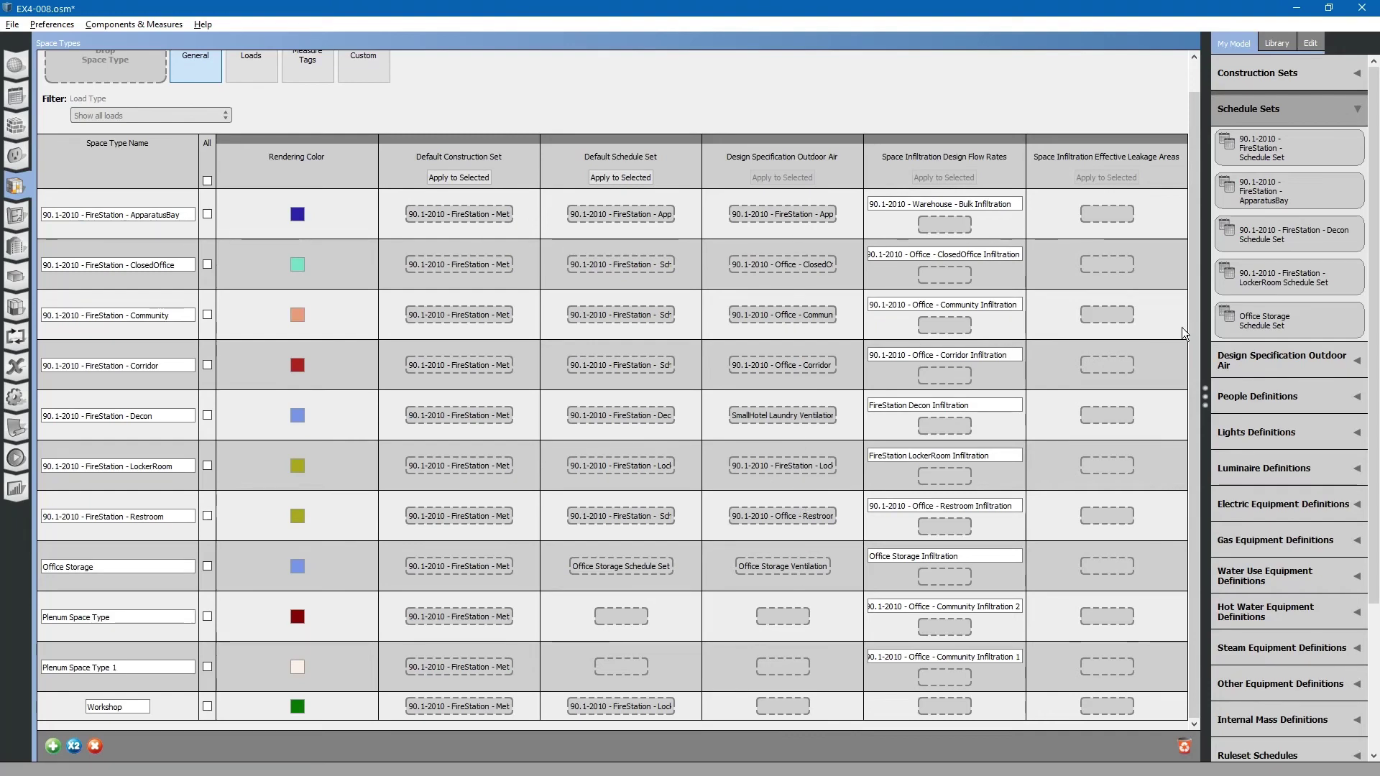
{"action": "left_click", "coordinate": [1268, 360]}
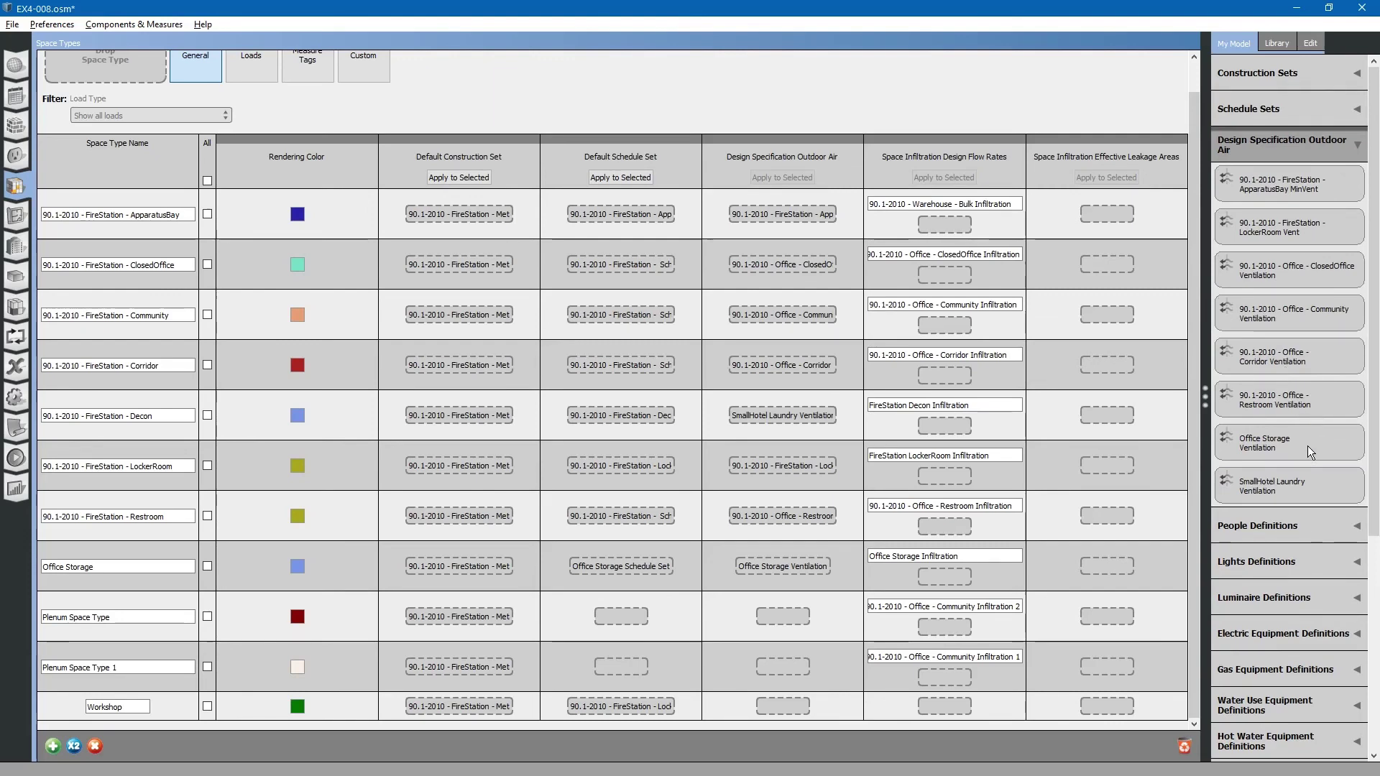
Drag the library's 90.1-2010 - Office - Elec/MechRoom Ventilation onto Workshop's outdoor air specification.
{"action": "left_click", "coordinate": [1281, 43]}
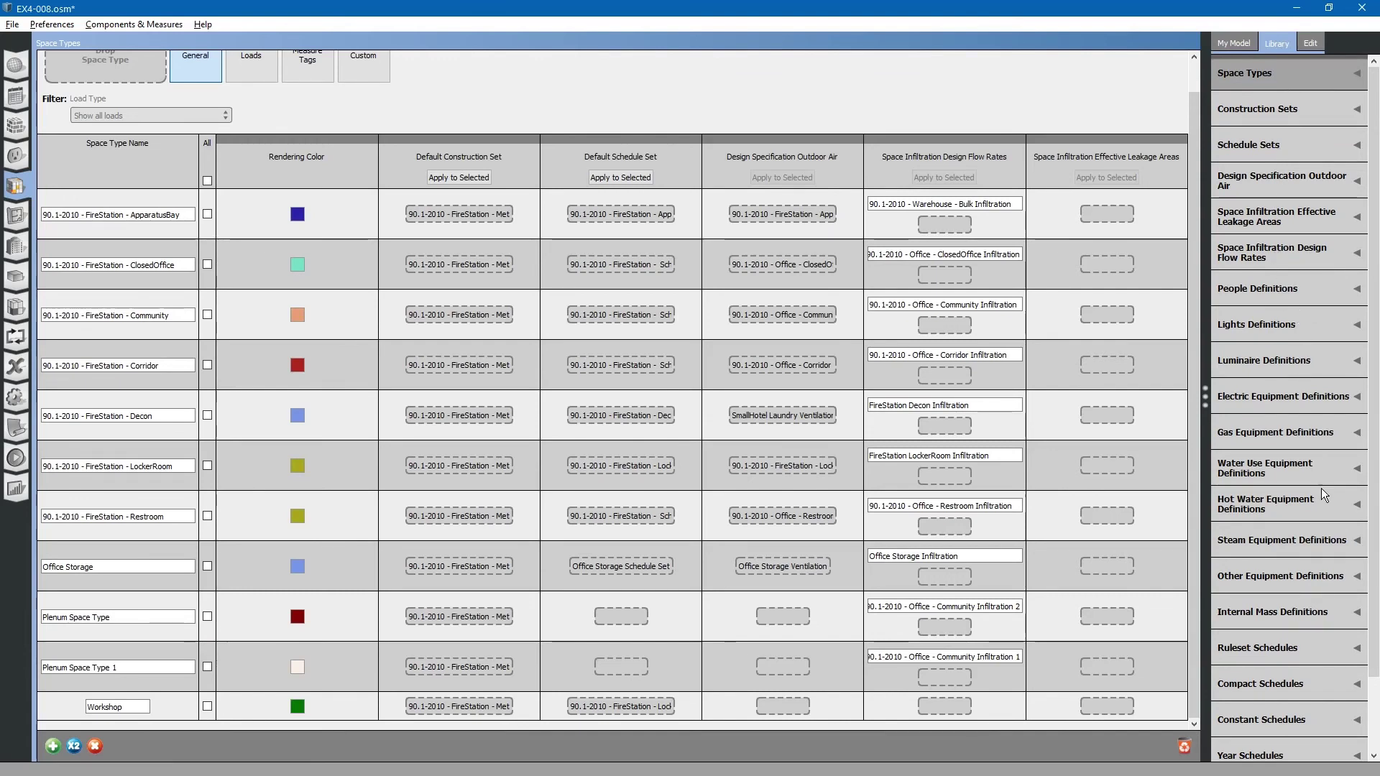
{"action": "scroll", "coordinate": [1360, 529], "scroll_direction": "down", "scroll_amount": 2}
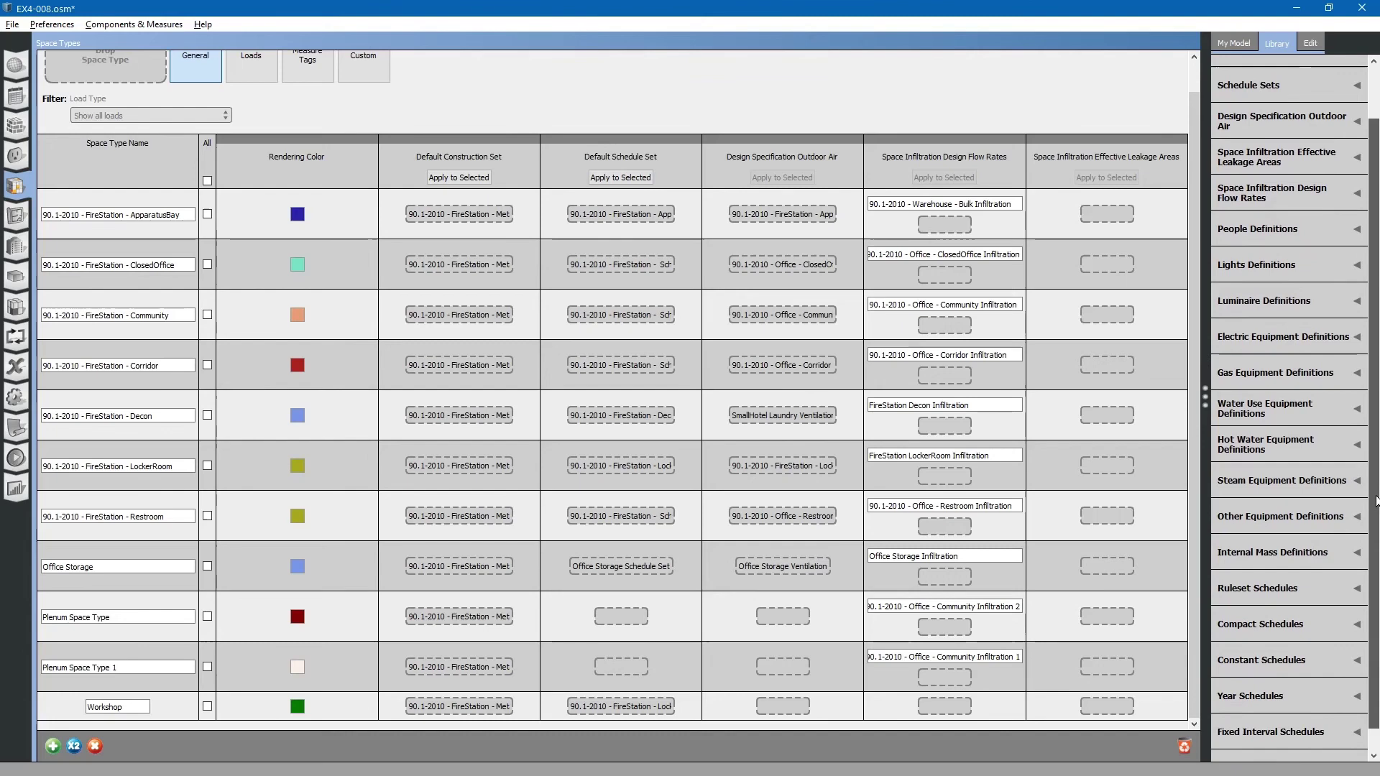
{"action": "scroll", "coordinate": [1299, 319], "scroll_direction": "up", "scroll_amount": 2}
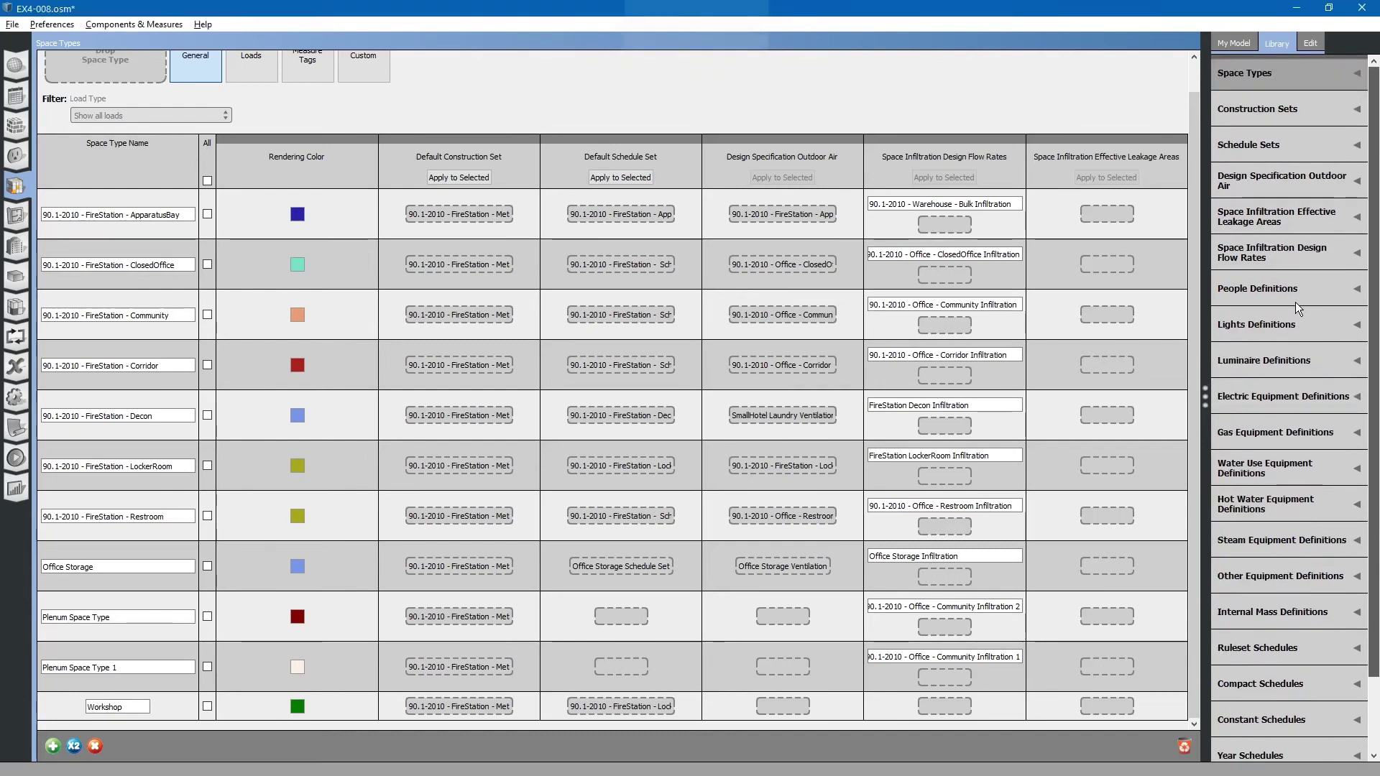
{"action": "left_click", "coordinate": [1248, 184]}
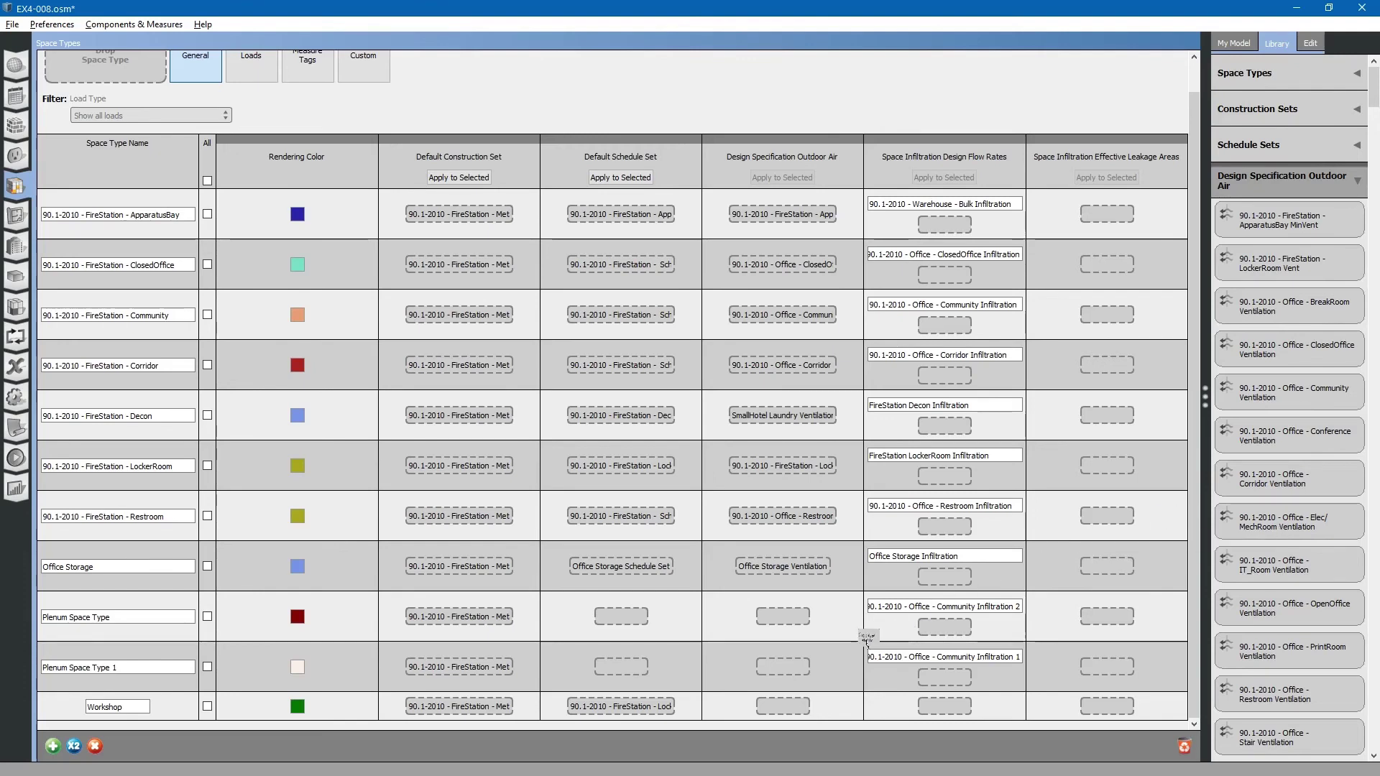
{"action": "left_click_drag", "start_coordinate": [777, 710], "coordinate": [776, 705]}
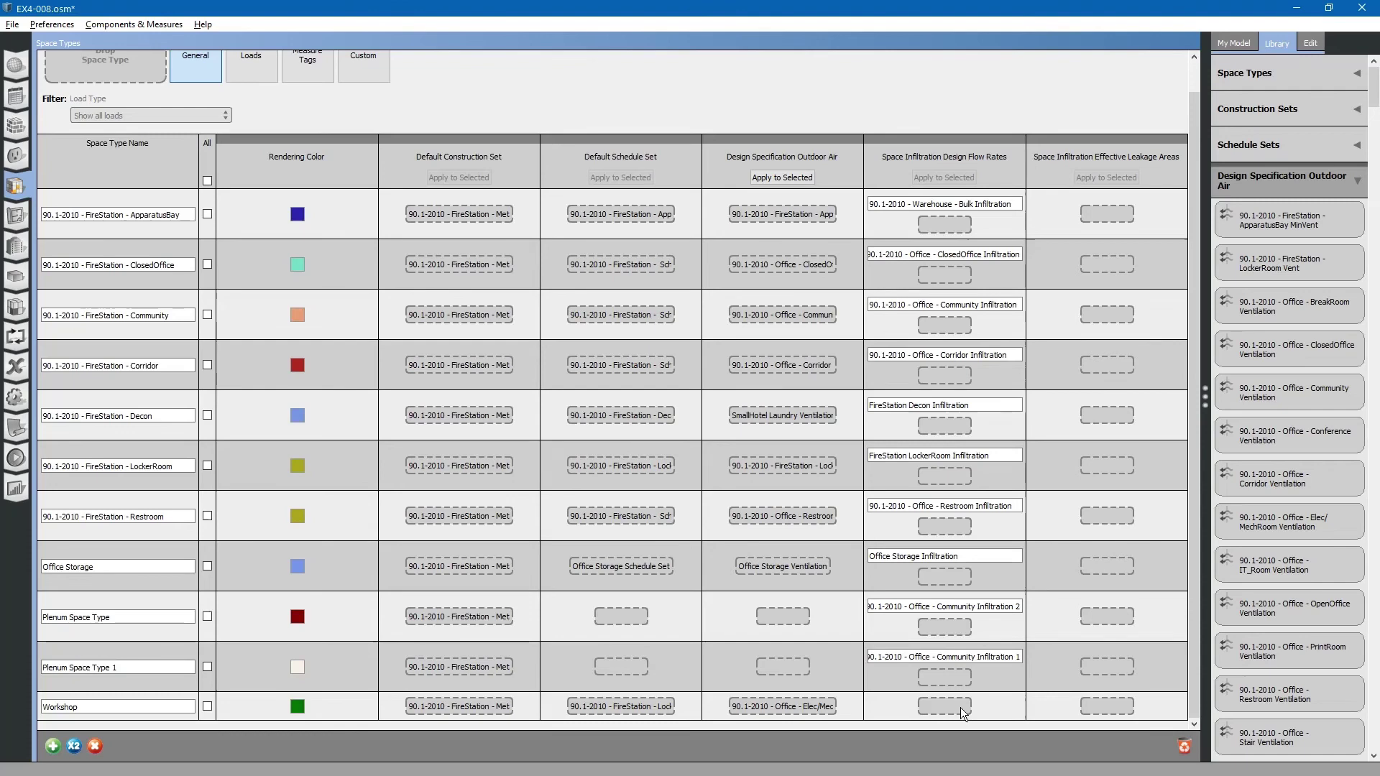
{"action": "left_click", "coordinate": [1289, 188]}
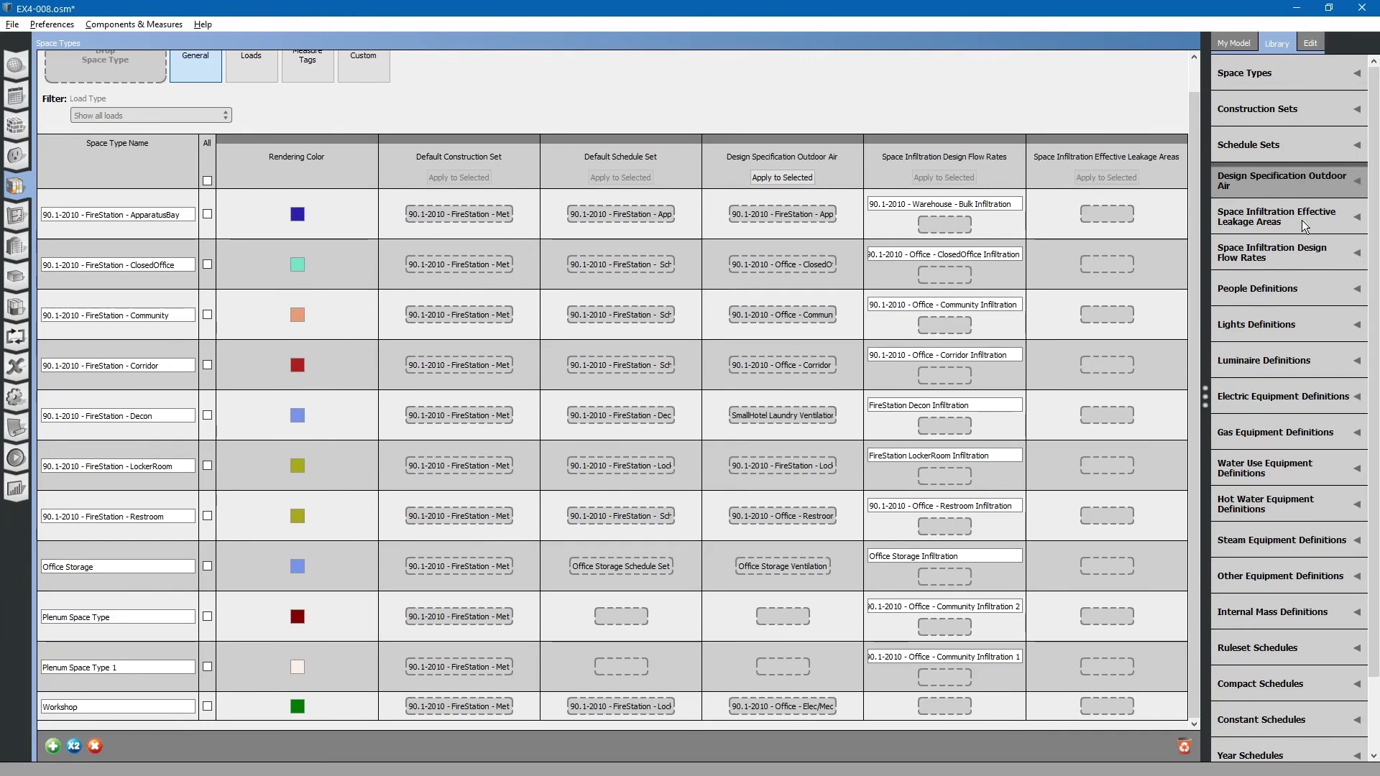
Drag the library's Courthouse Courthouse - Utility Infiltration onto Workshop's infiltration design flow rates cell.
{"action": "left_click", "coordinate": [1308, 256]}
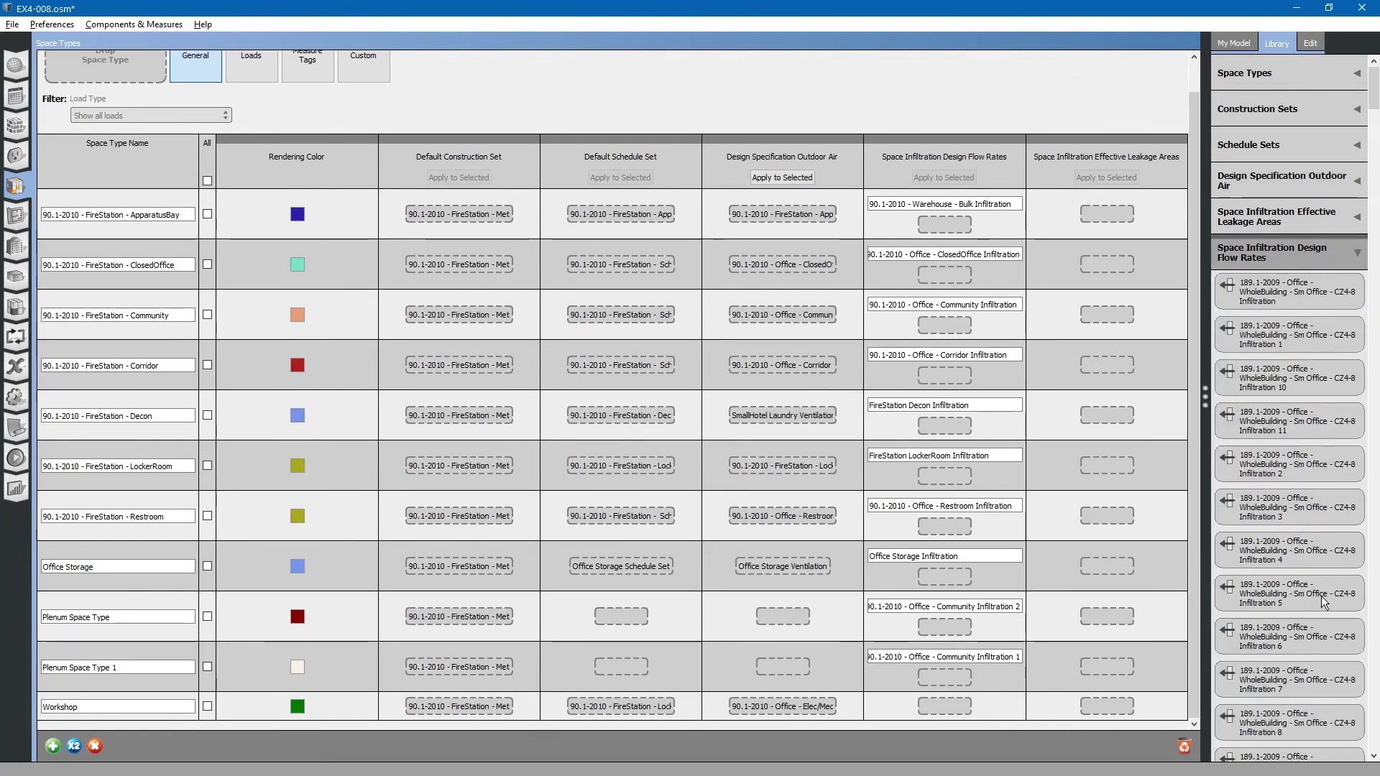
{"action": "scroll", "coordinate": [1318, 659], "scroll_direction": "down", "scroll_amount": 5}
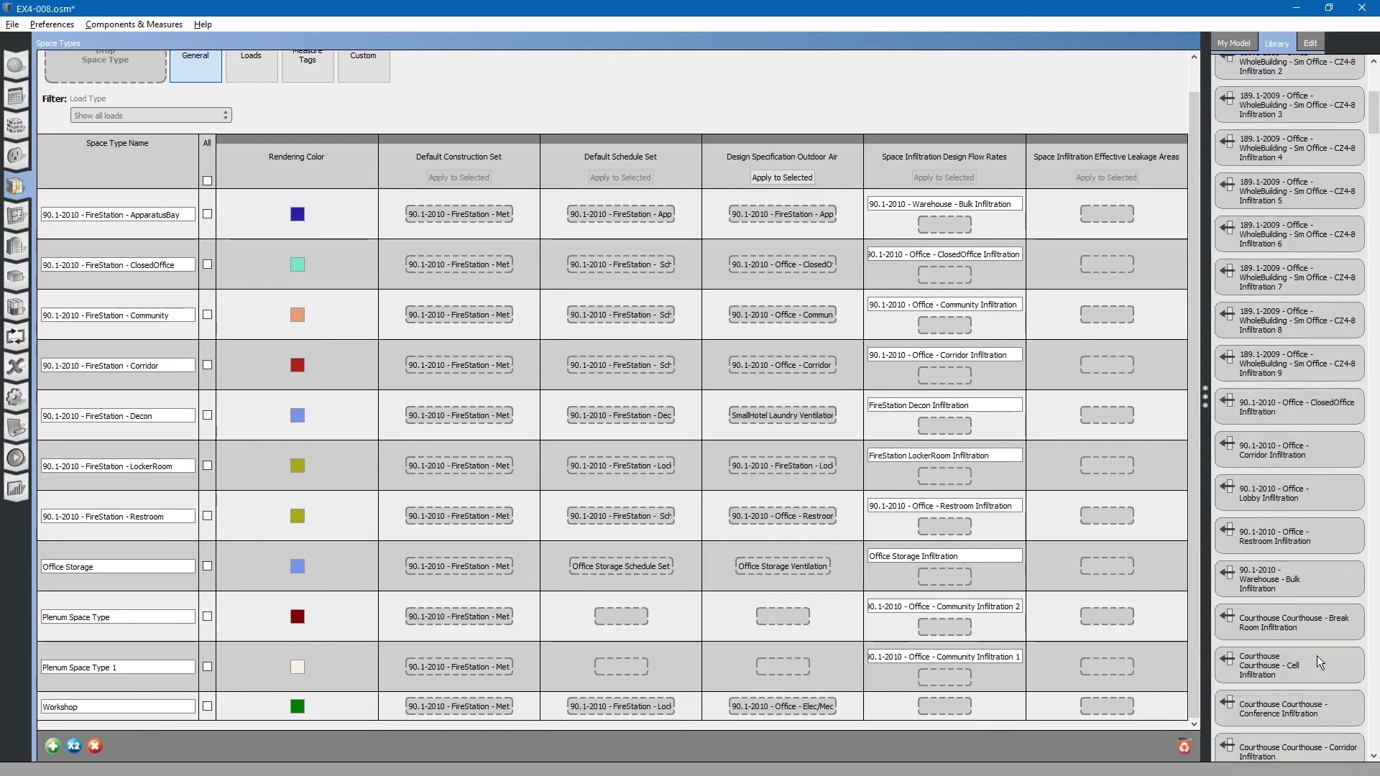
{"action": "scroll", "coordinate": [1329, 501], "scroll_direction": "down", "scroll_amount": 3}
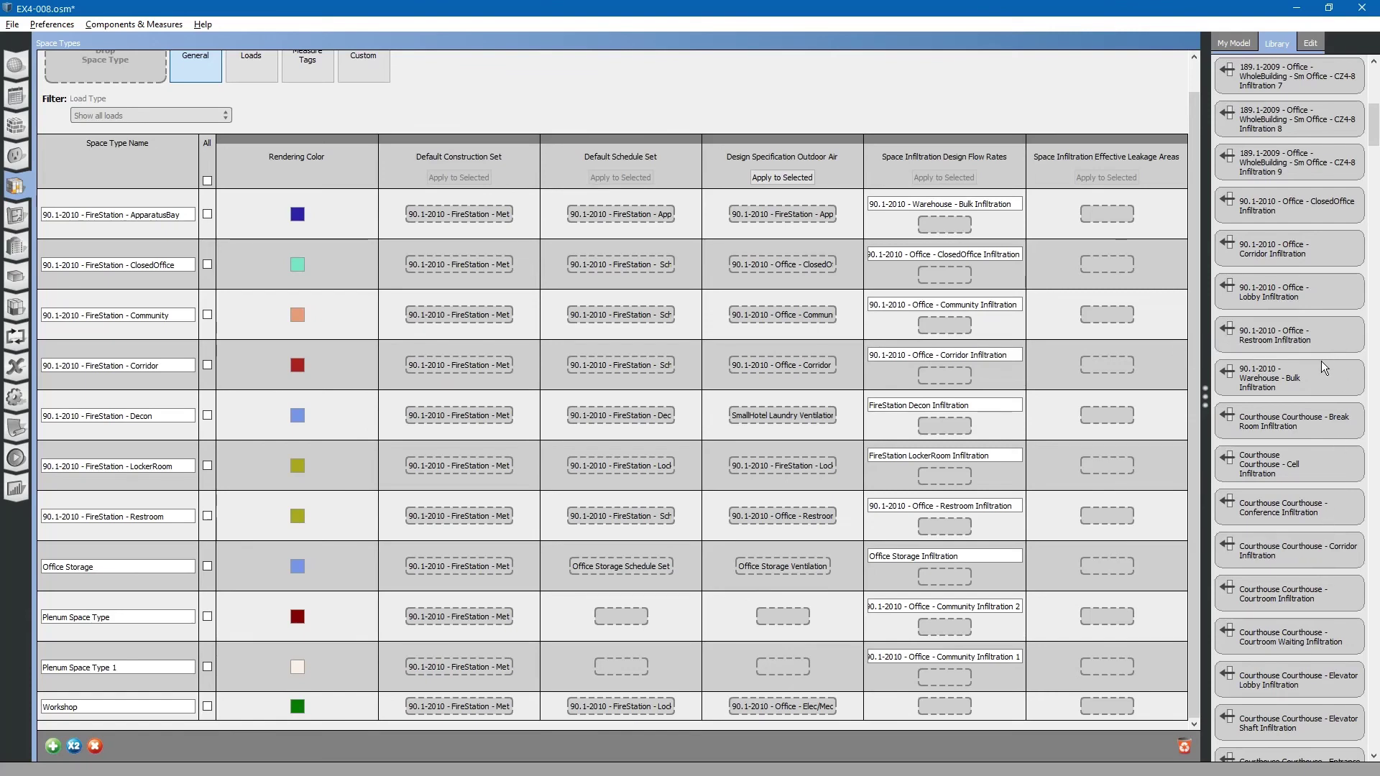
{"action": "left_click_drag", "start_coordinate": [1374, 127], "coordinate": [1374, 174]}
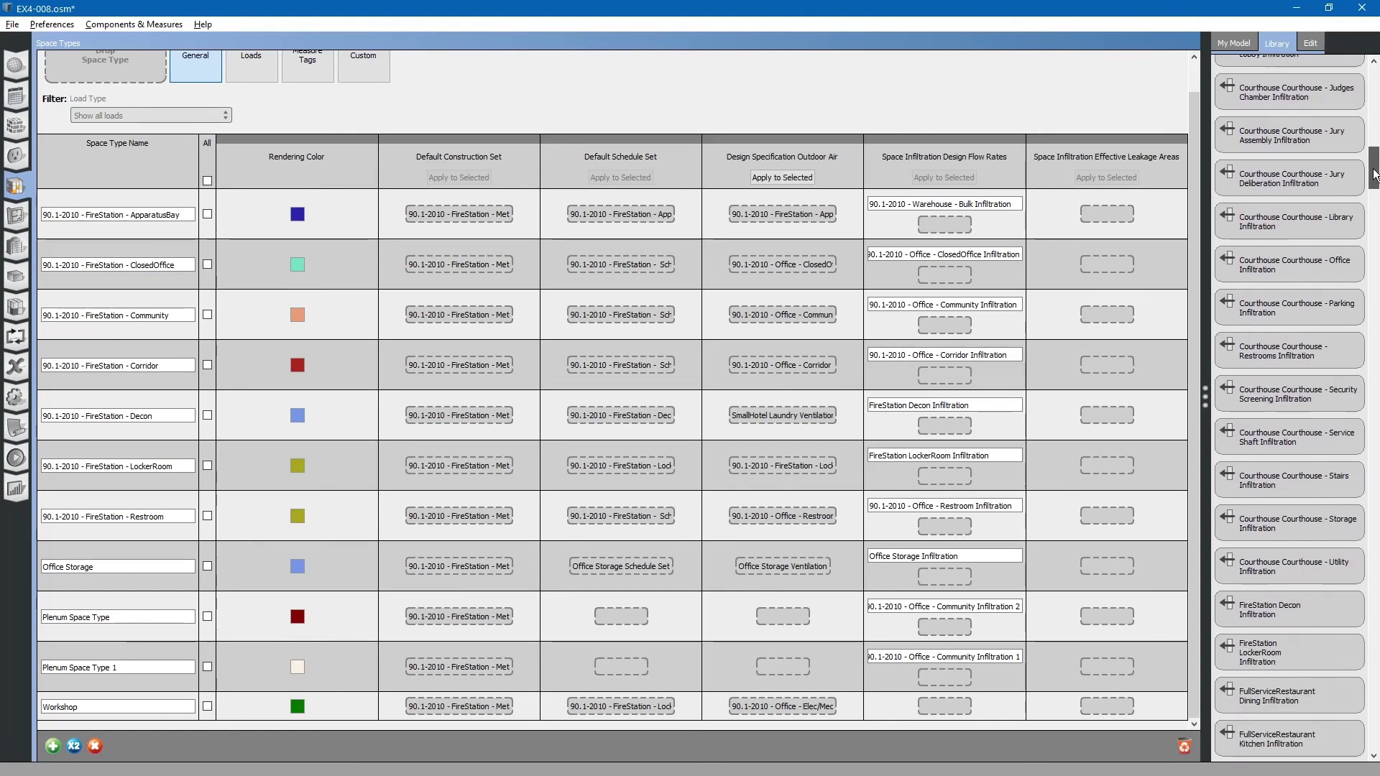
{"action": "scroll", "coordinate": [1270, 389], "scroll_direction": "down", "scroll_amount": 3}
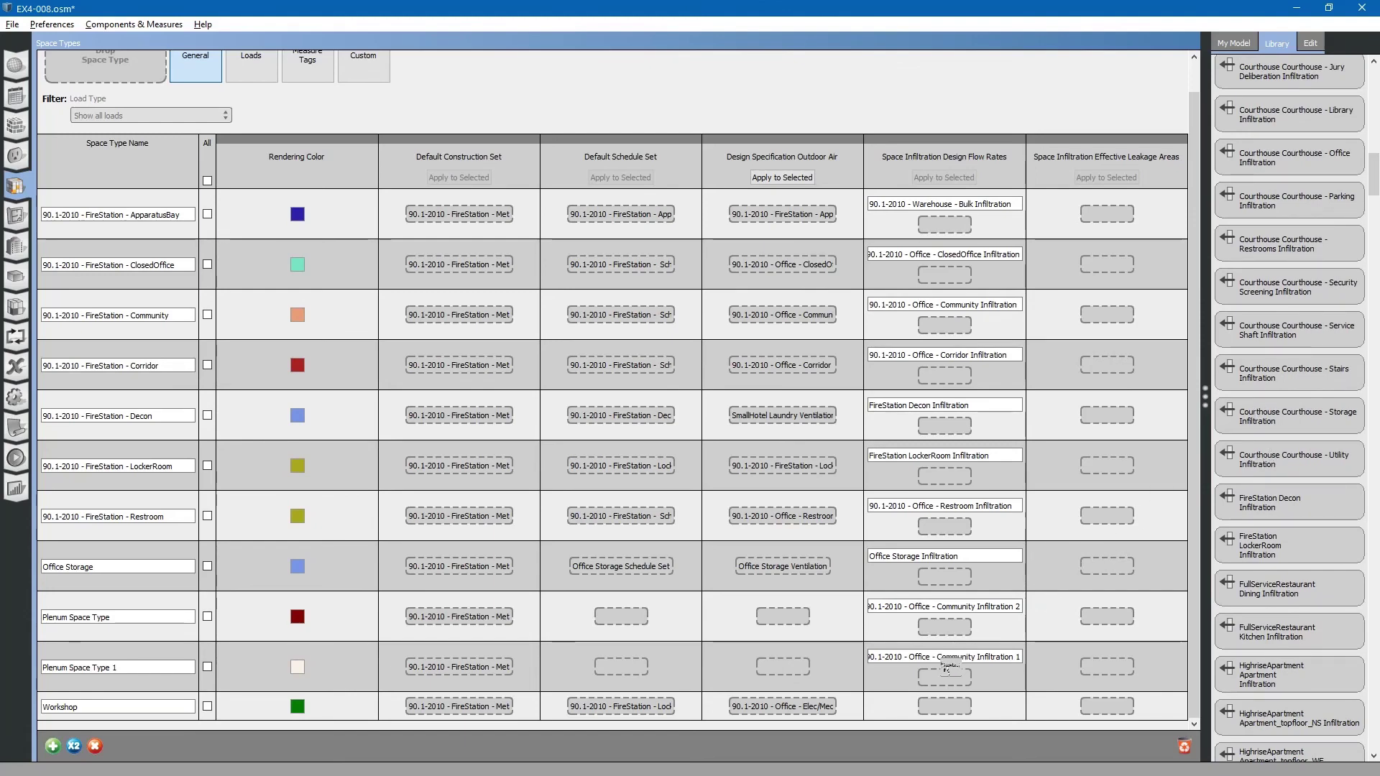
{"action": "left_click_drag", "start_coordinate": [960, 717], "coordinate": [959, 715]}
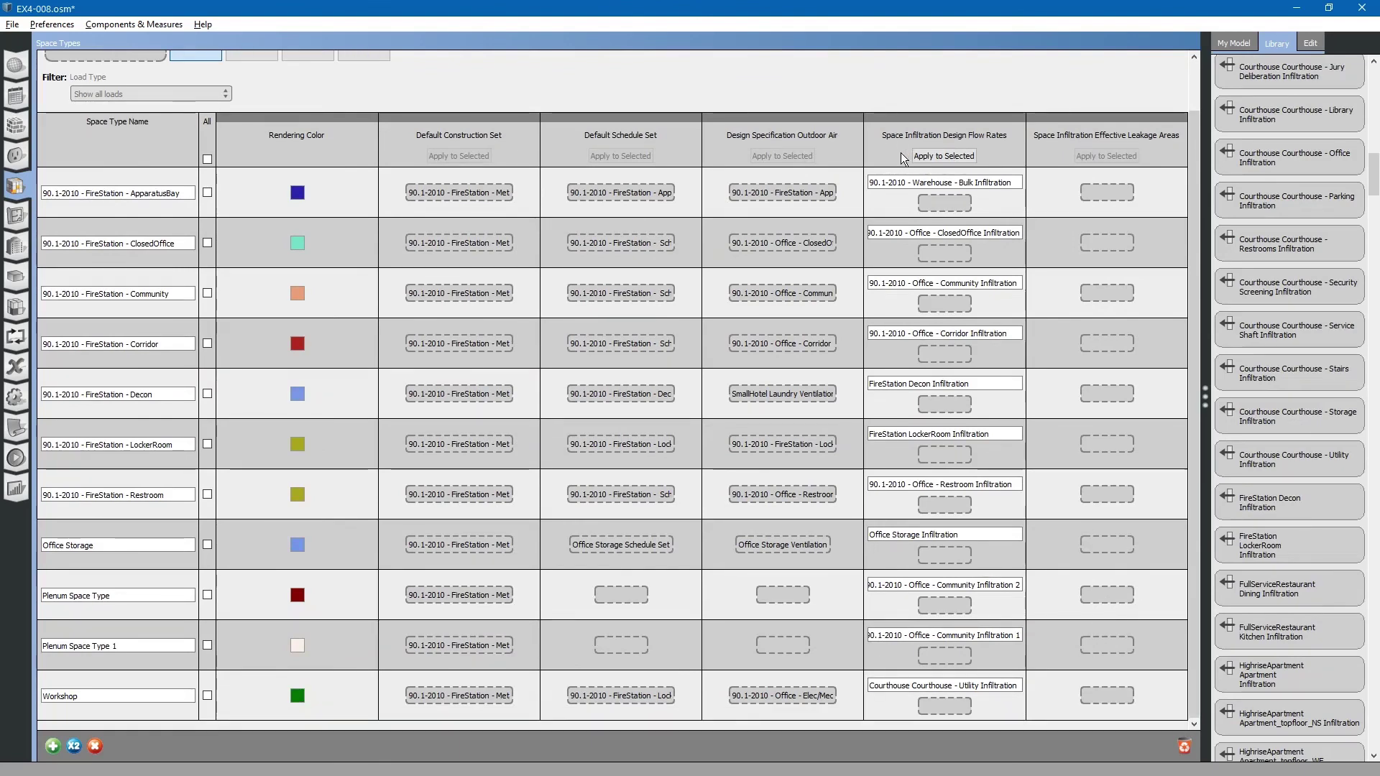
{"action": "scroll", "coordinate": [329, 180], "scroll_direction": "up", "scroll_amount": 2}
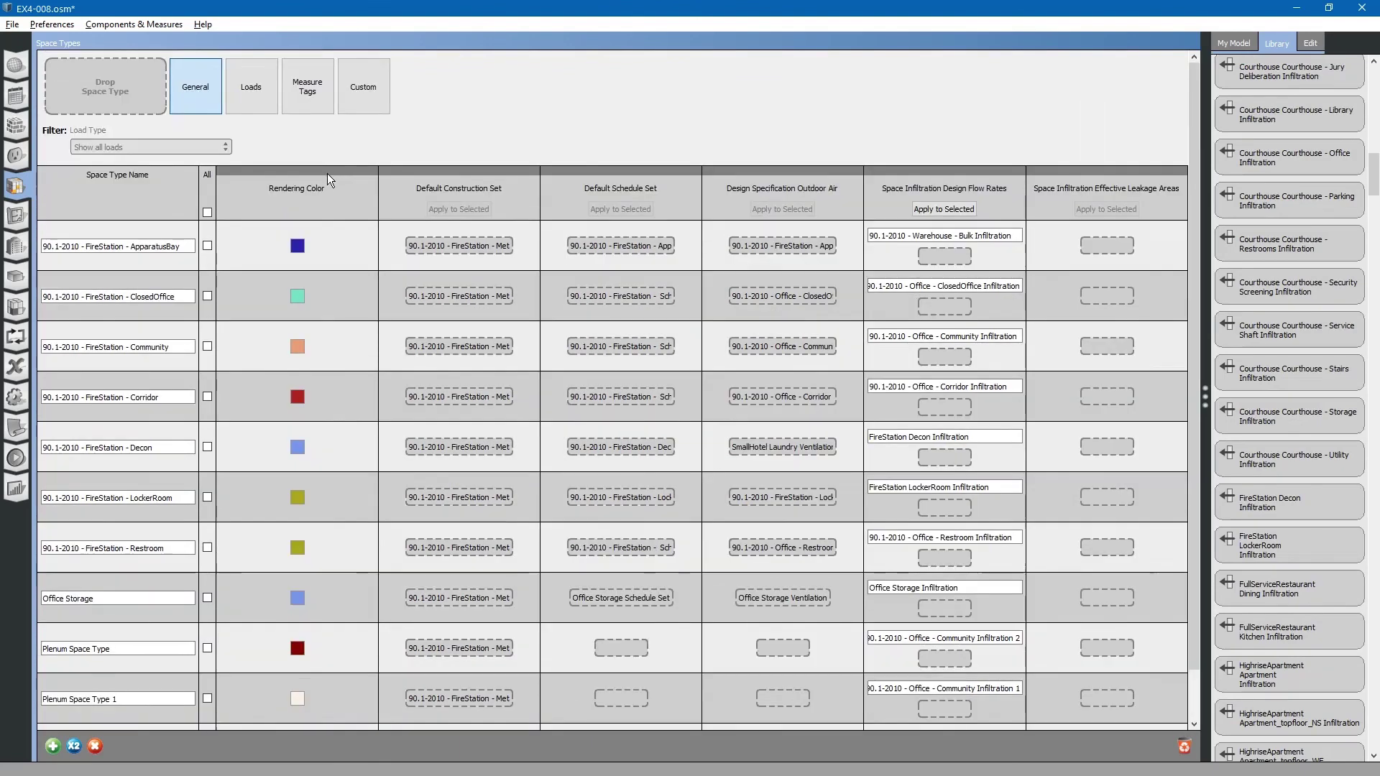
On the Loads grid, add the library's Storage Lights definition to the Workshop space type.
{"action": "left_click", "coordinate": [252, 100]}
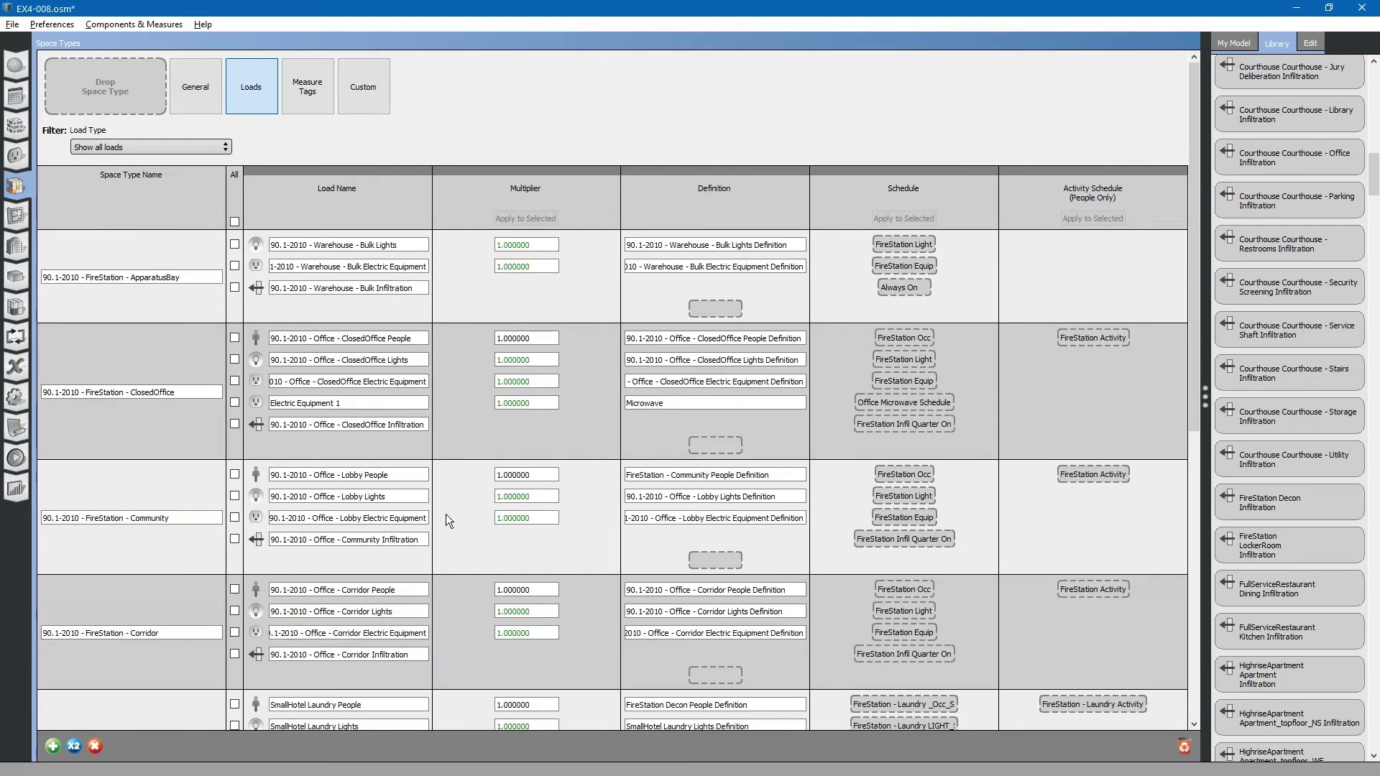
{"action": "scroll", "coordinate": [446, 514], "scroll_direction": "down", "scroll_amount": 10}
{"action": "left_click", "coordinate": [146, 705]}
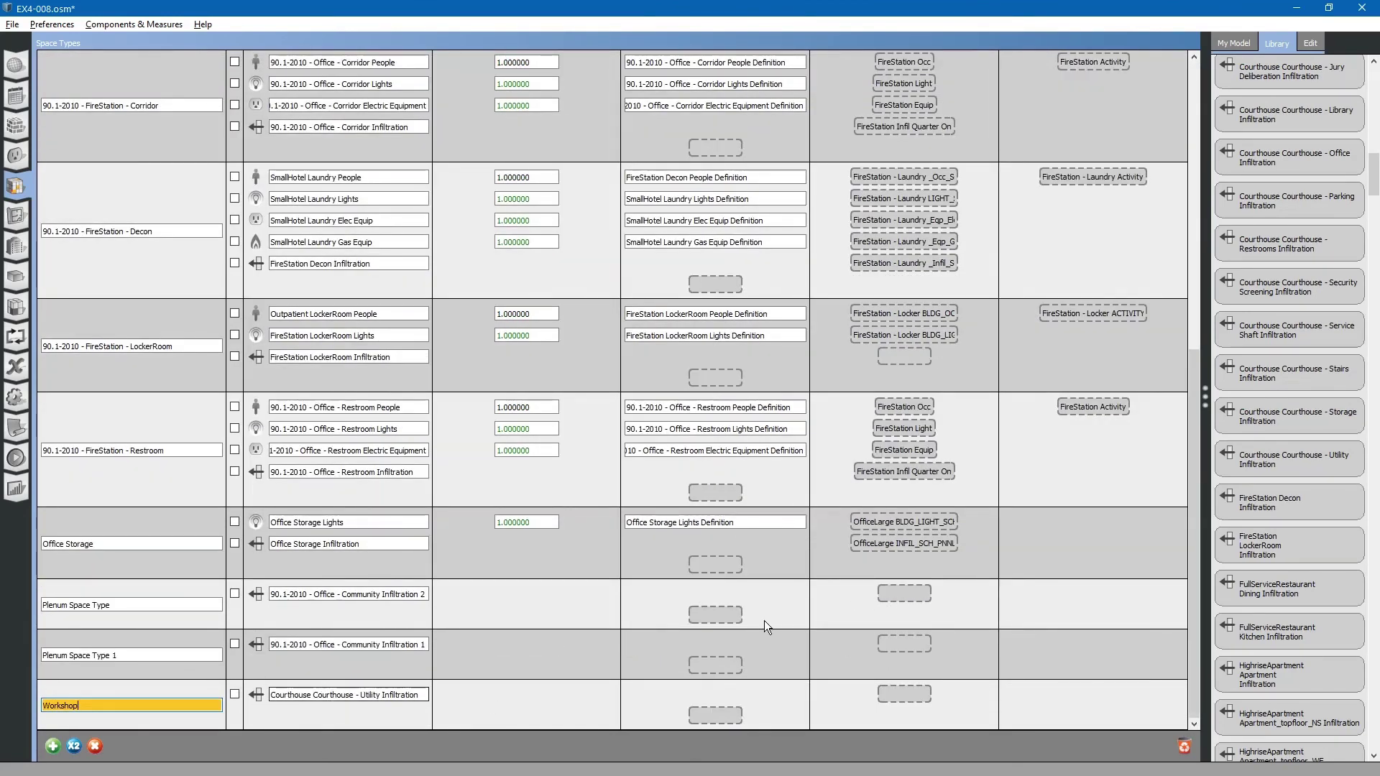
{"action": "left_click_drag", "start_coordinate": [1373, 179], "coordinate": [1373, 96]}
{"action": "left_click", "coordinate": [1282, 189]}
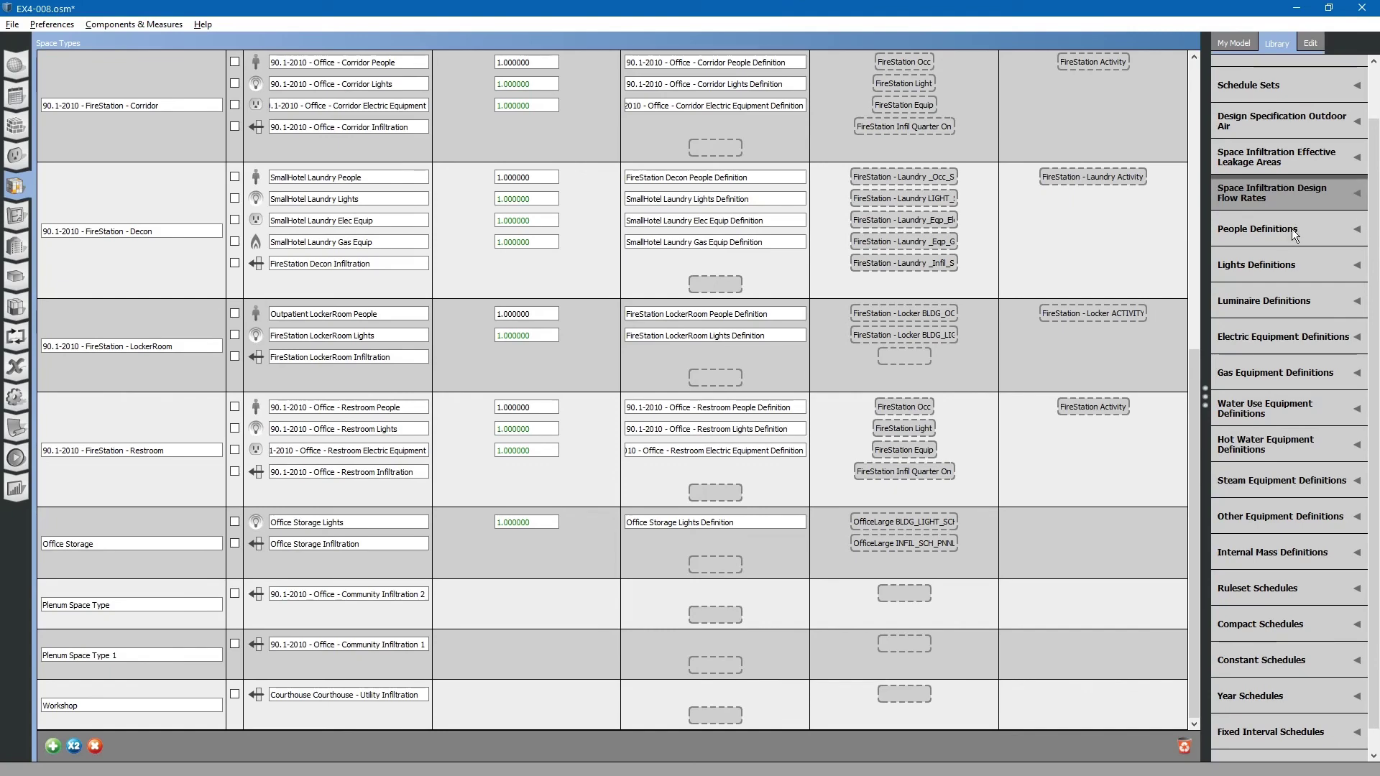
{"action": "left_click", "coordinate": [1283, 267]}
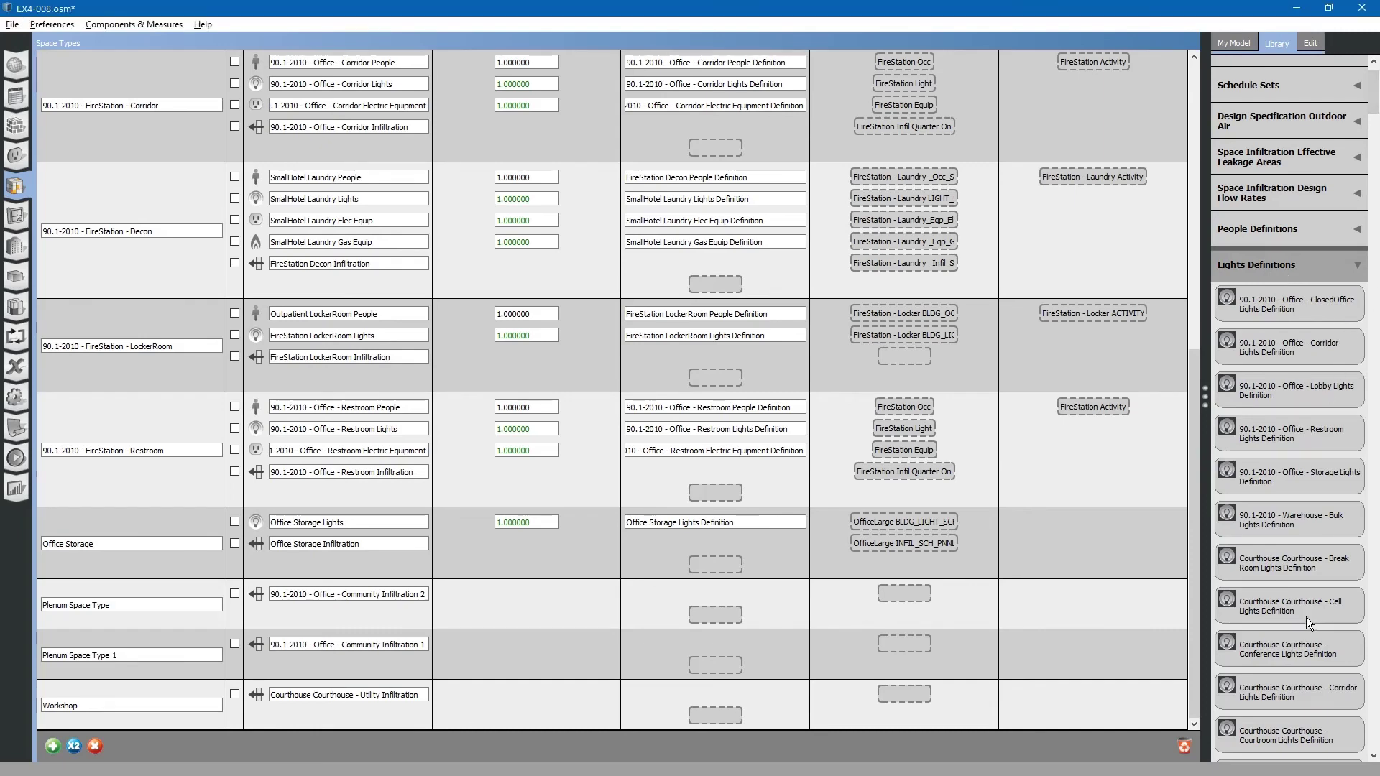
{"action": "left_click_drag", "start_coordinate": [1293, 476], "coordinate": [712, 716]}
Add the Courthouse Utility Elec Equip definition to Workshop as its electric equipment.
{"action": "scroll", "coordinate": [738, 670], "scroll_direction": "down", "scroll_amount": 1}
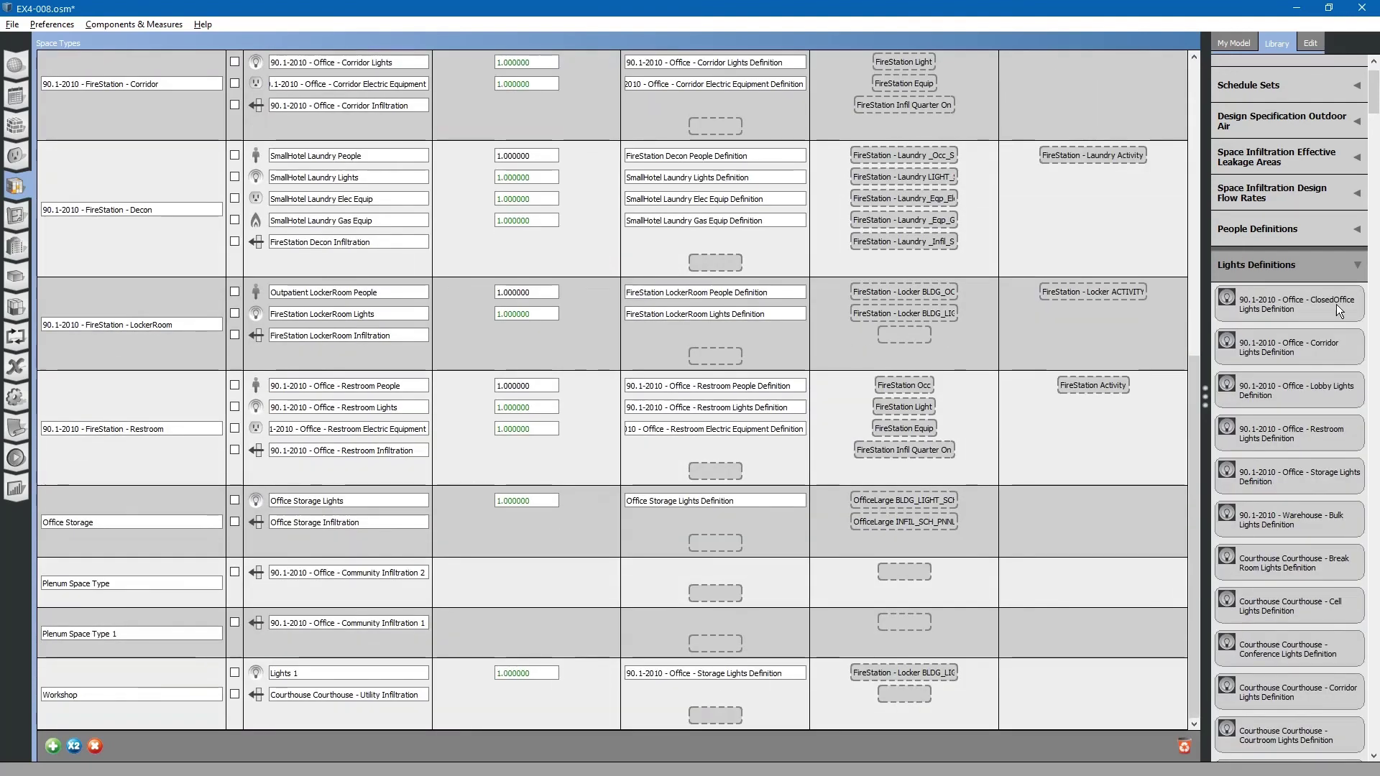
{"action": "left_click", "coordinate": [1330, 270]}
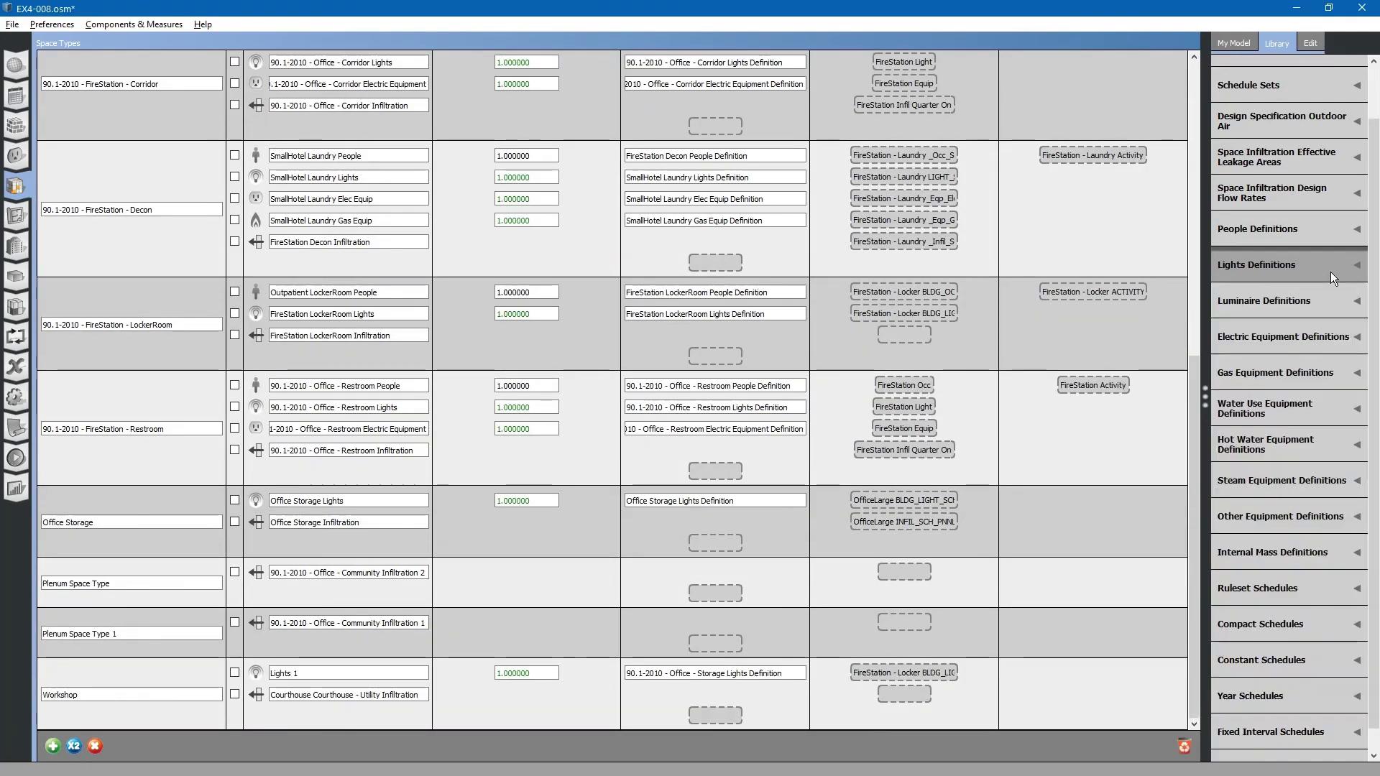
{"action": "left_click", "coordinate": [1308, 338]}
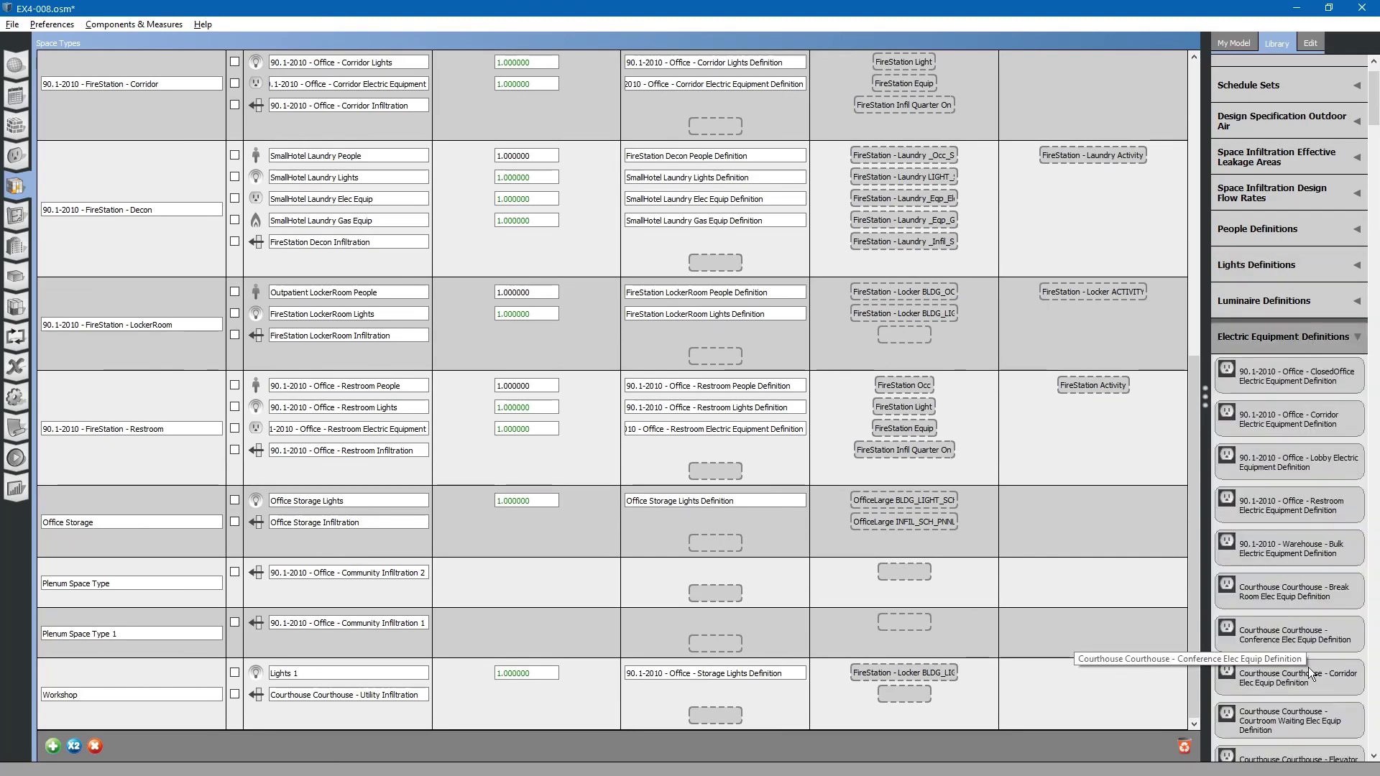
{"action": "scroll", "coordinate": [1308, 678], "scroll_direction": "down", "scroll_amount": 5}
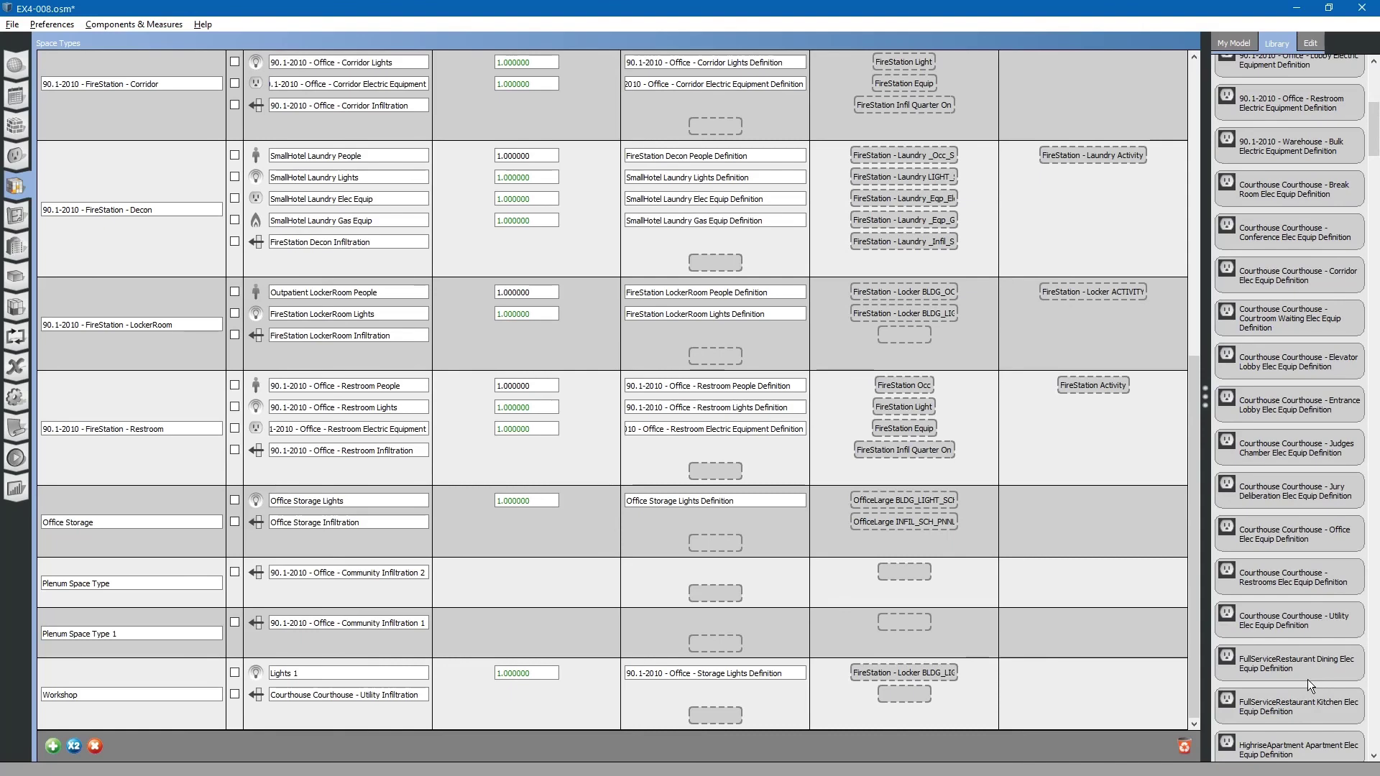
{"action": "left_click_drag", "start_coordinate": [1276, 619], "coordinate": [711, 716]}
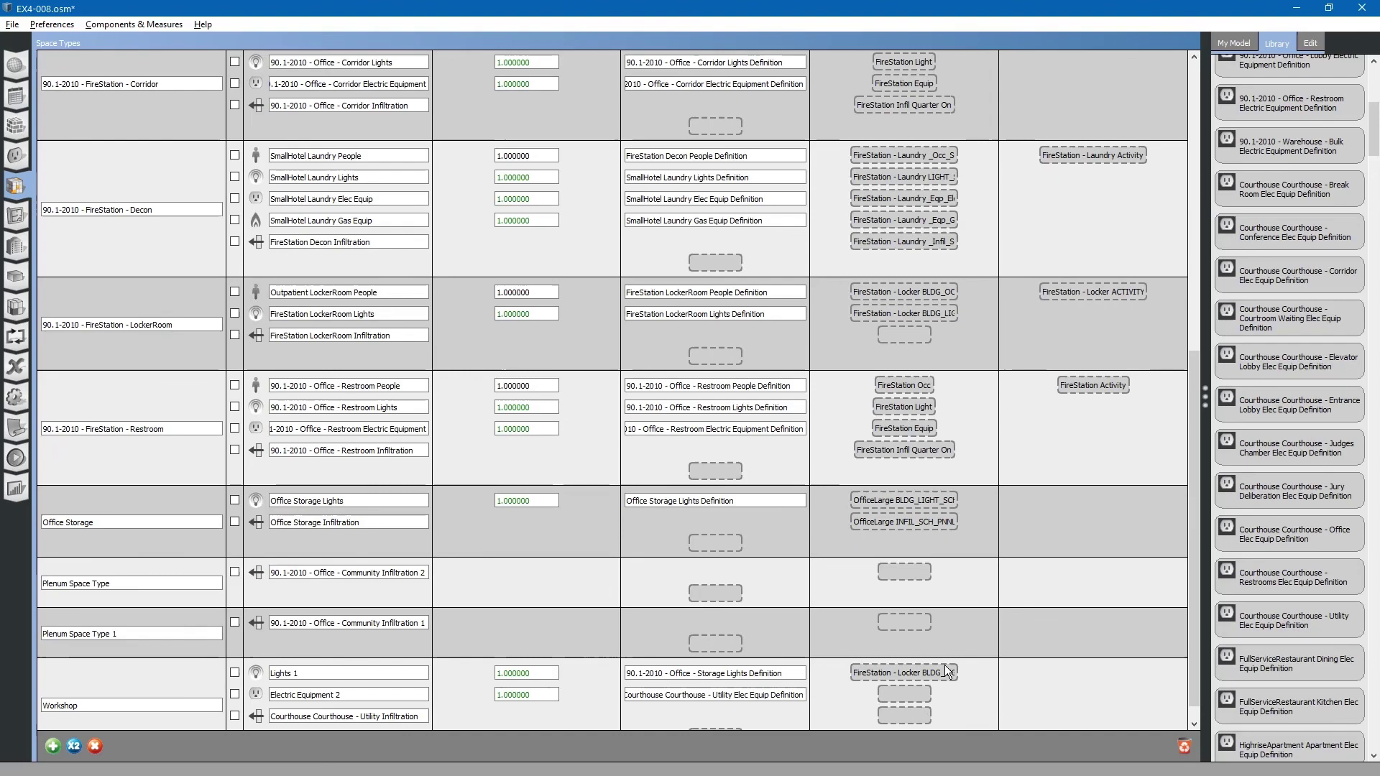
Assign the model's Always On ruleset schedule to Workshop's Electric Equipment 2, then show the General grid.
{"action": "scroll", "coordinate": [970, 618], "scroll_direction": "up", "scroll_amount": 10}
{"action": "scroll", "coordinate": [999, 546], "scroll_direction": "down", "scroll_amount": 10}
{"action": "scroll", "coordinate": [1315, 144], "scroll_direction": "down", "scroll_amount": 15}
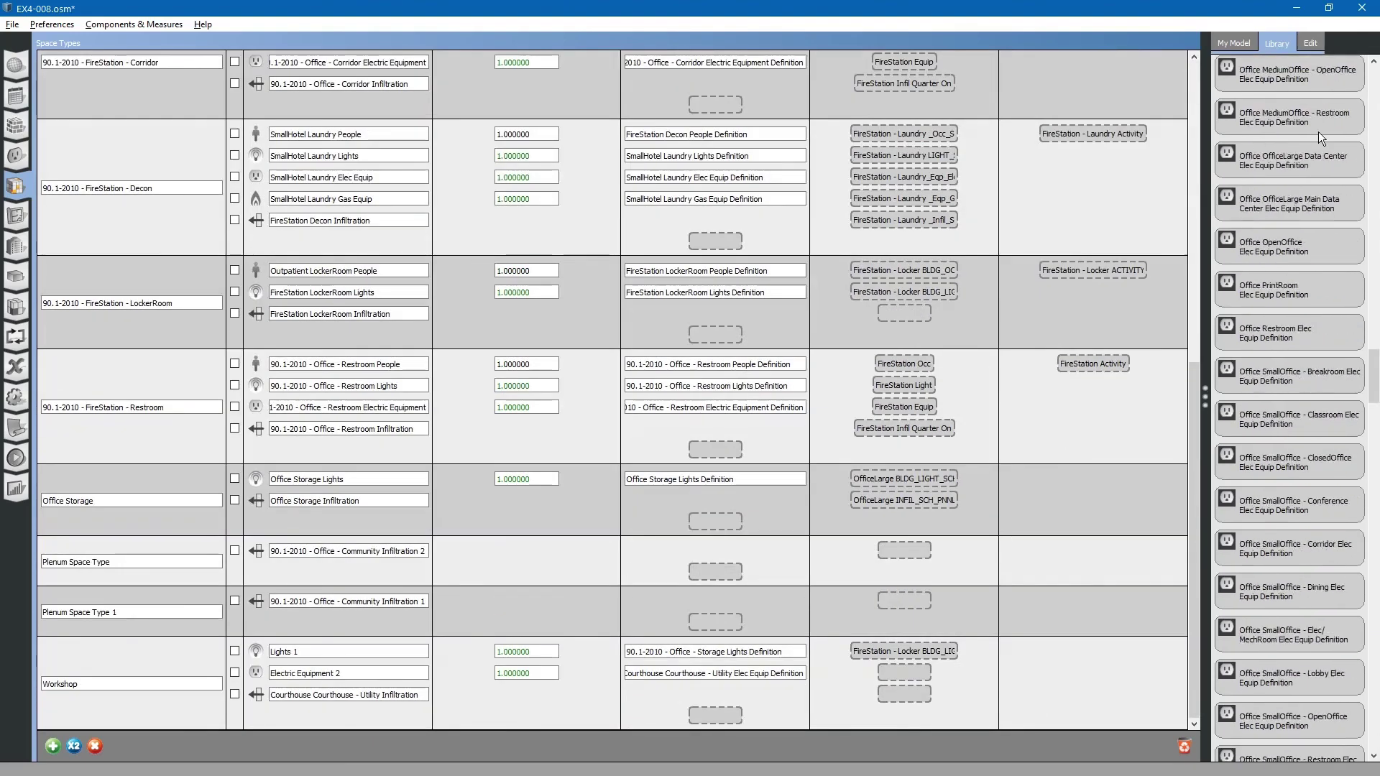
{"action": "left_click", "coordinate": [1247, 45]}
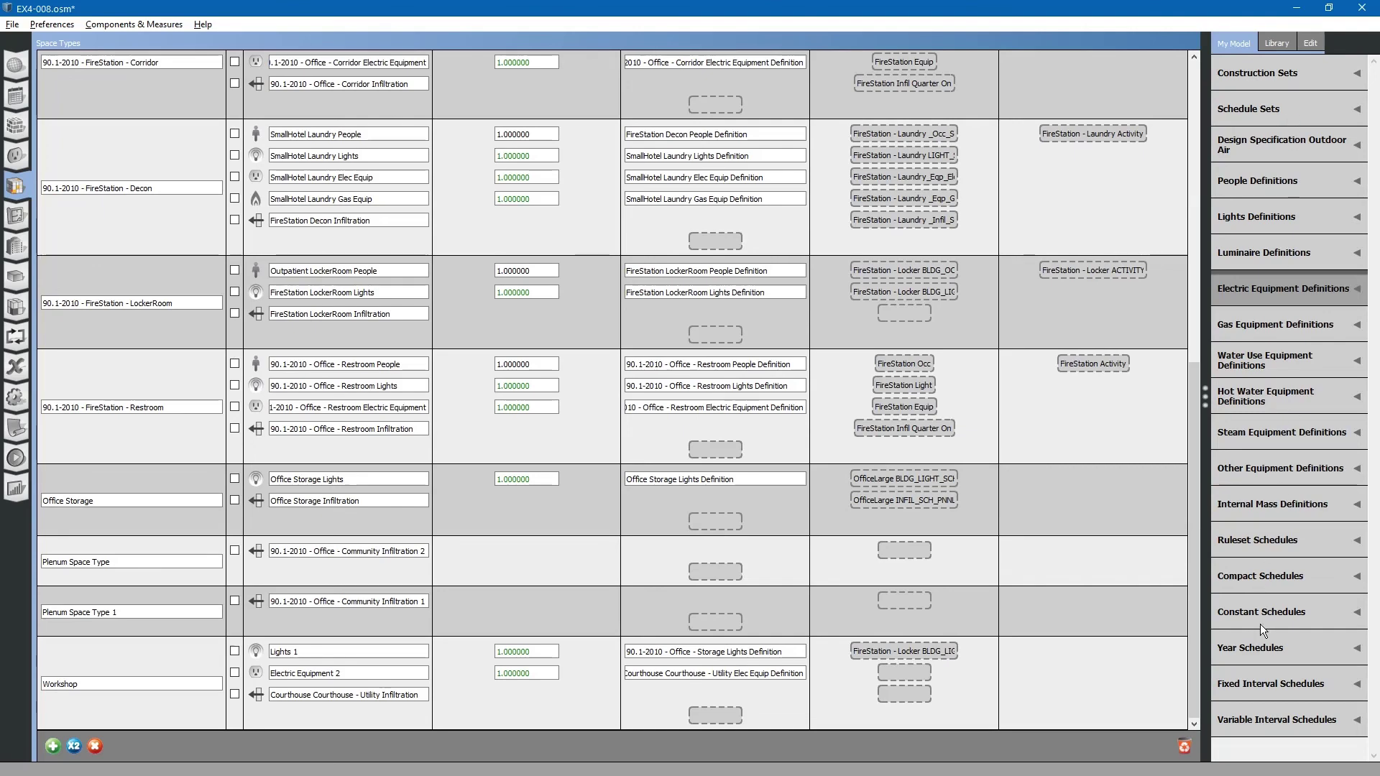
{"action": "left_click", "coordinate": [1279, 546]}
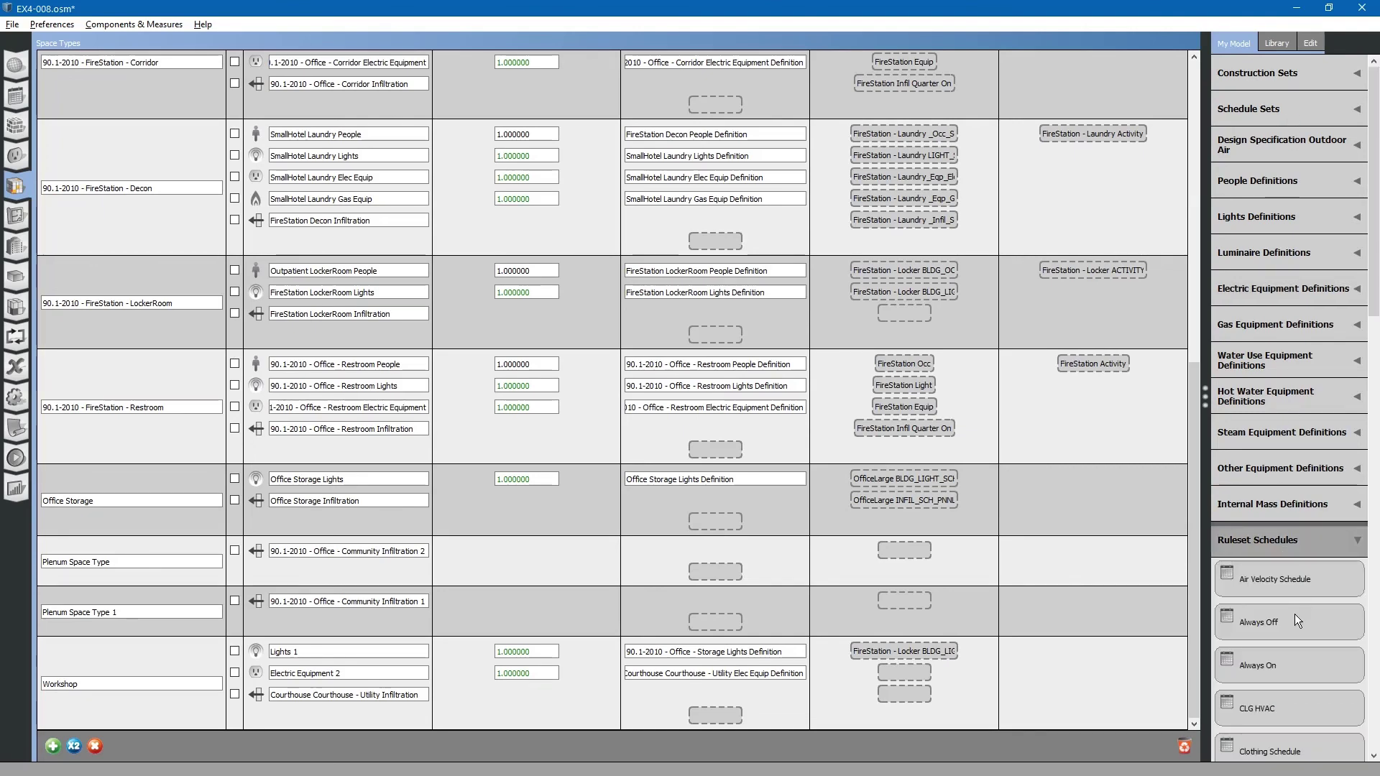
{"action": "scroll", "coordinate": [1322, 480], "scroll_direction": "down", "scroll_amount": 5}
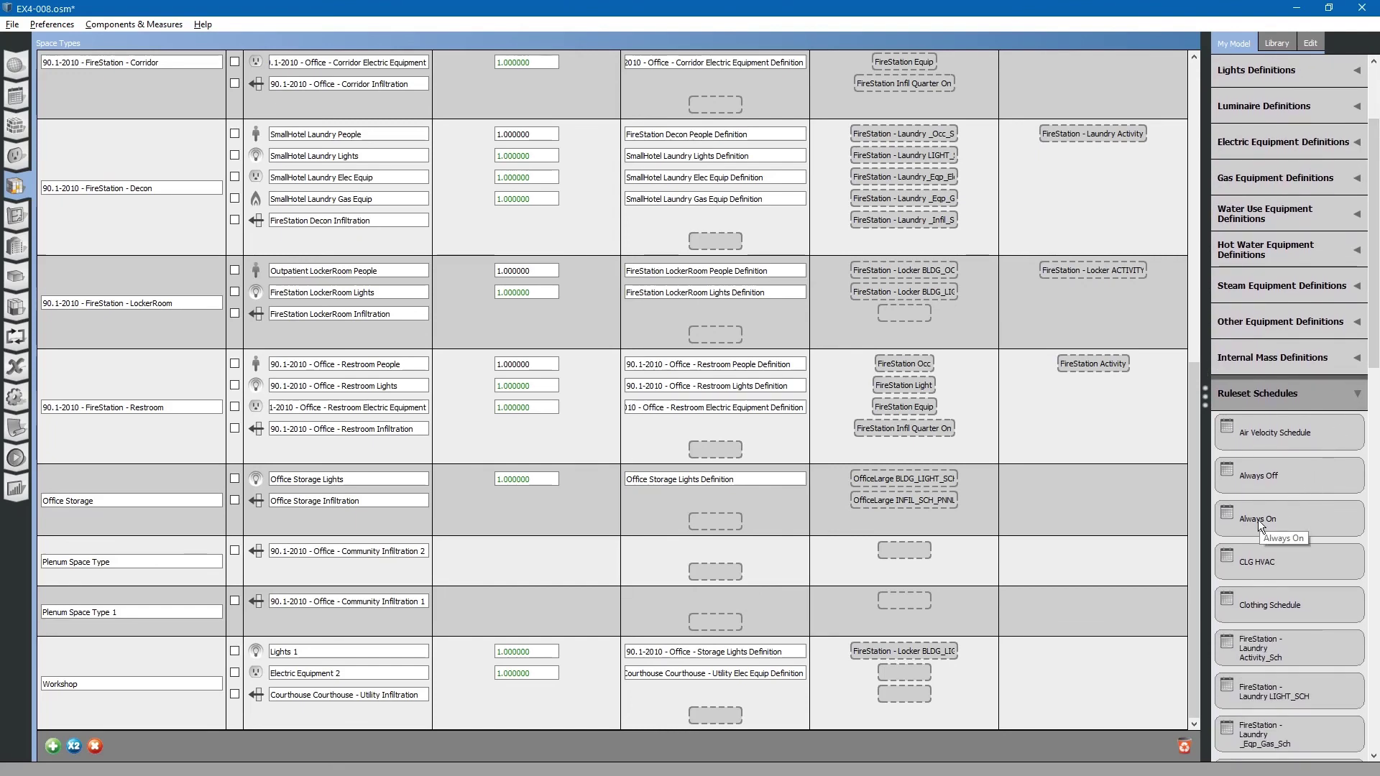
{"action": "left_click_drag", "start_coordinate": [1261, 519], "coordinate": [891, 671]}
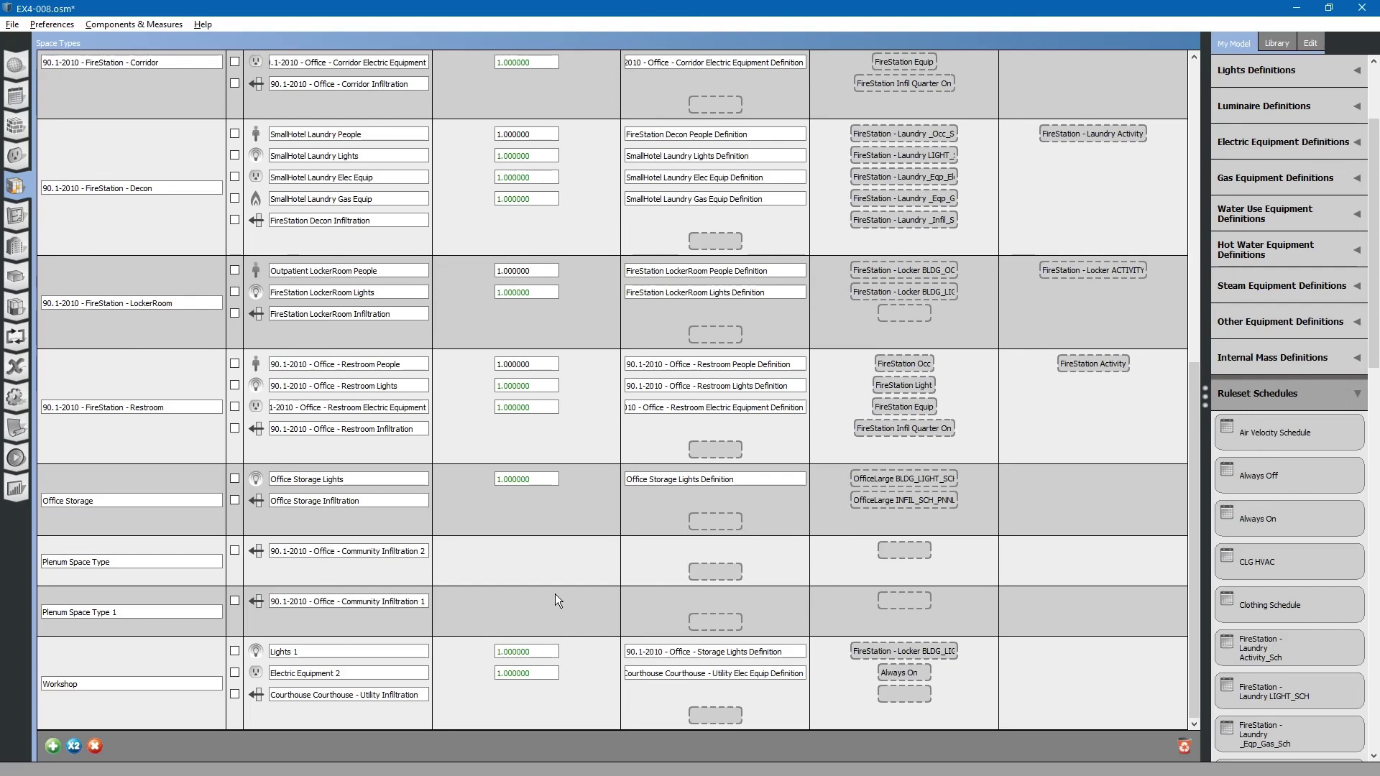
{"action": "scroll", "coordinate": [558, 546], "scroll_direction": "up", "scroll_amount": 10}
{"action": "left_click", "coordinate": [197, 81]}
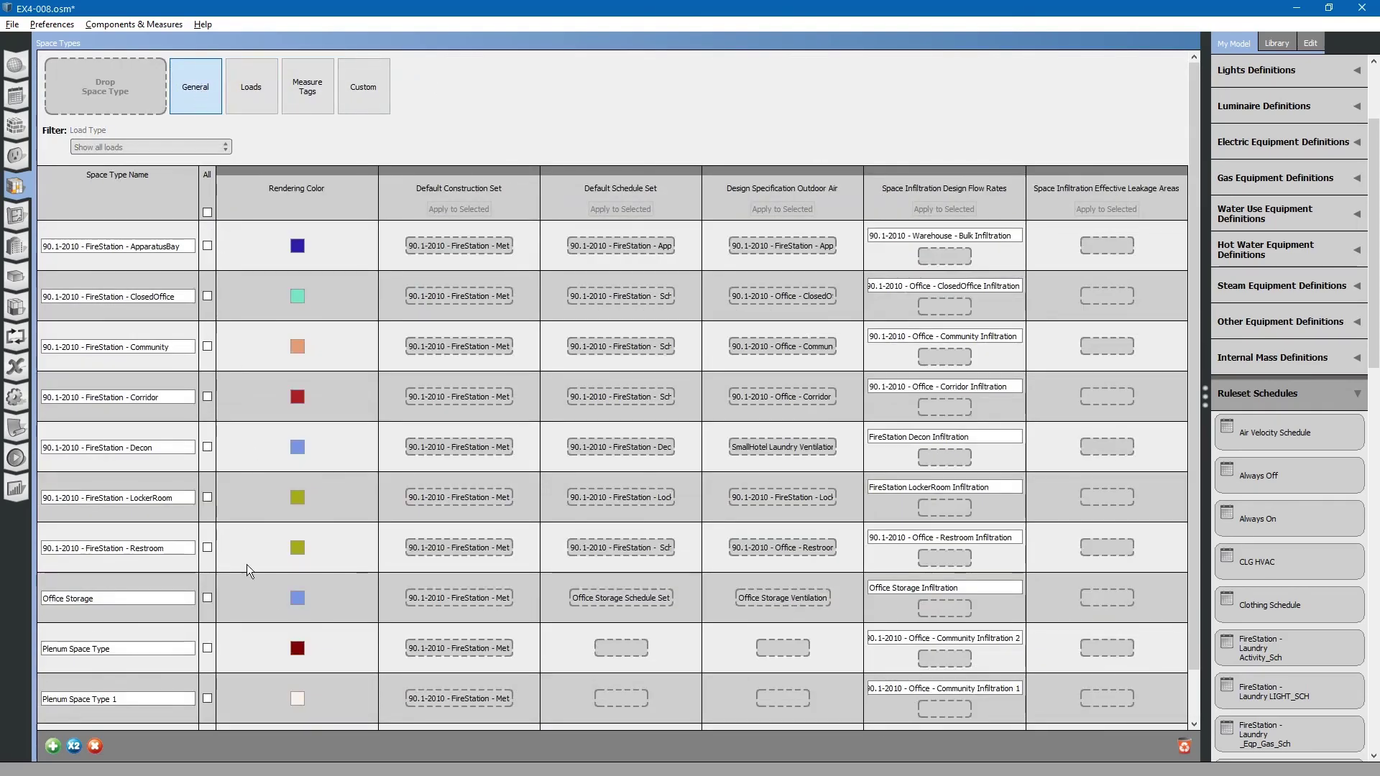
Check the Workshop row and remove it, leaving ApparatusBay through Plenum Space Type 1.
{"action": "scroll", "coordinate": [215, 632], "scroll_direction": "down", "scroll_amount": 2}
{"action": "left_click", "coordinate": [132, 695]}
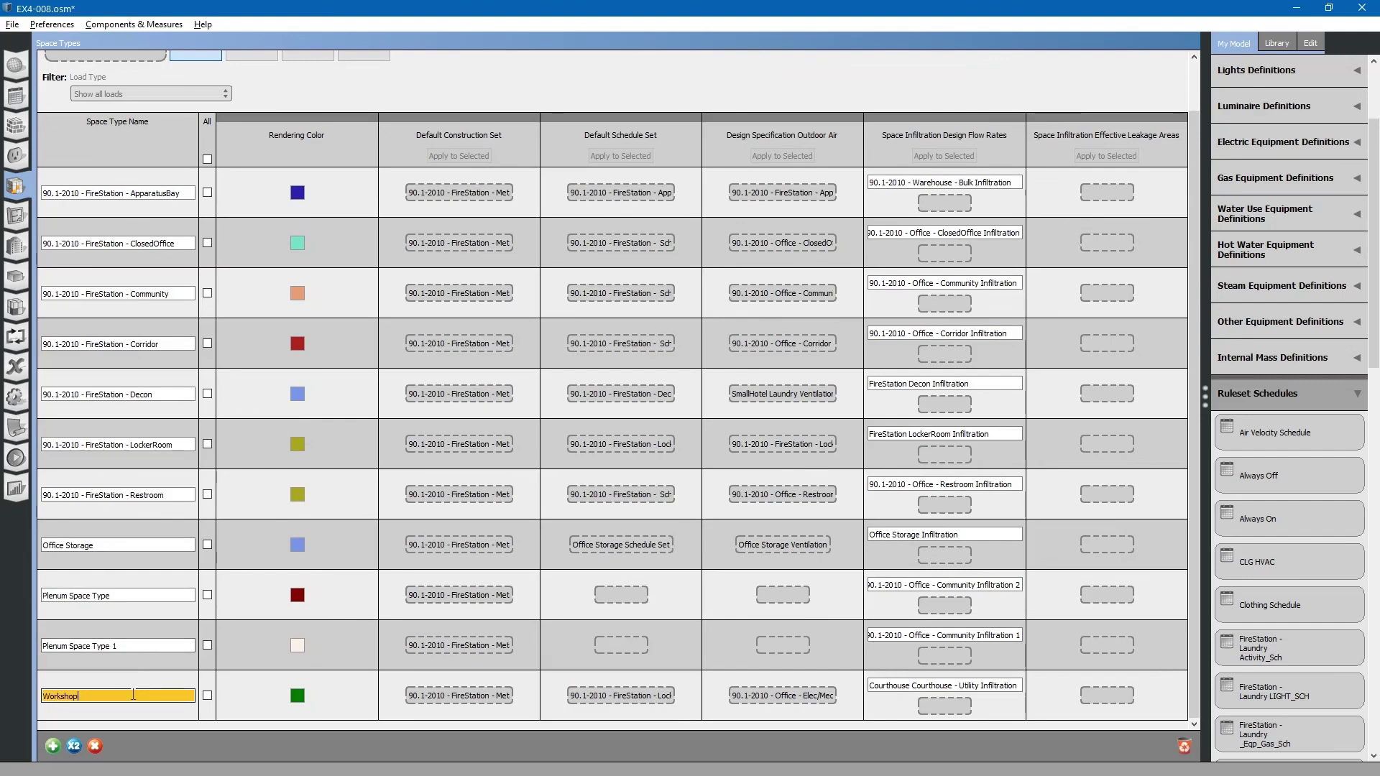
{"action": "left_click", "coordinate": [96, 747]}
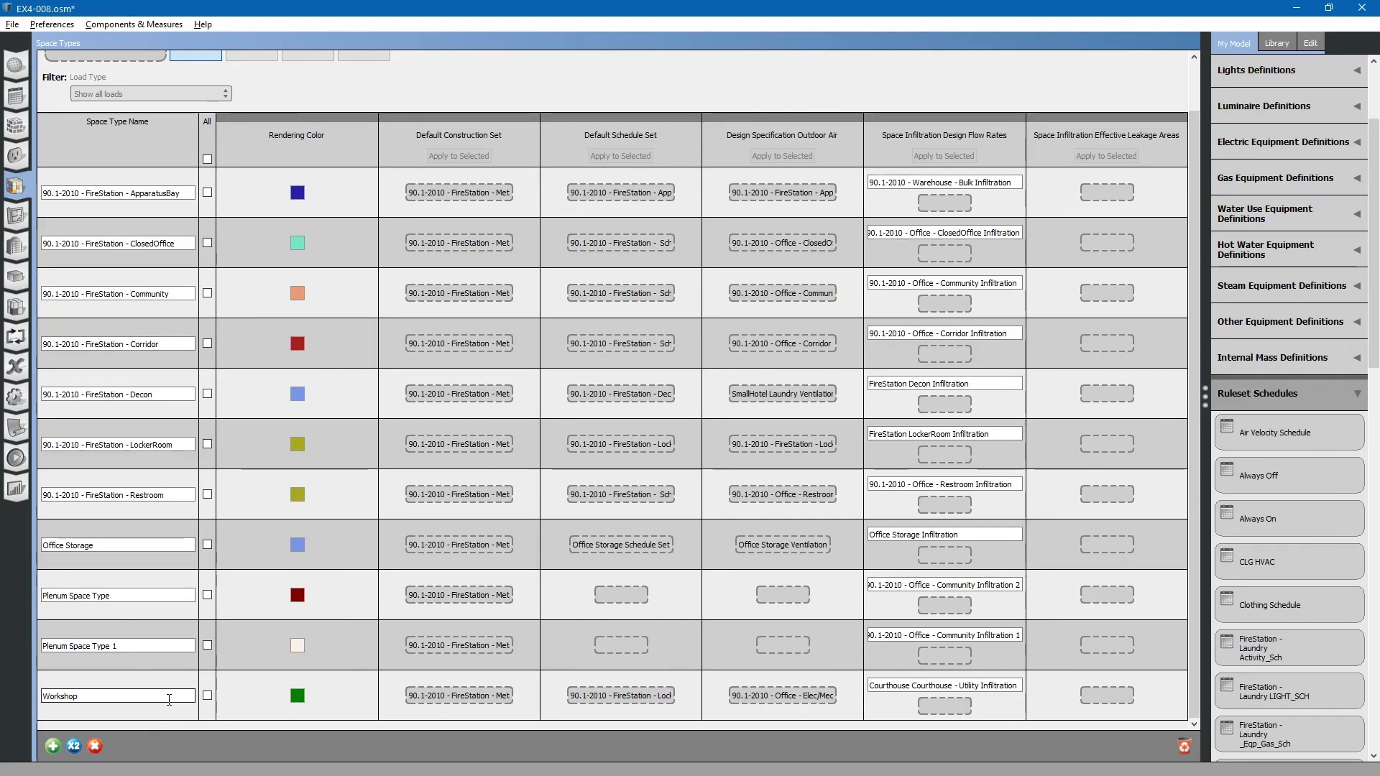
{"action": "left_click", "coordinate": [169, 694]}
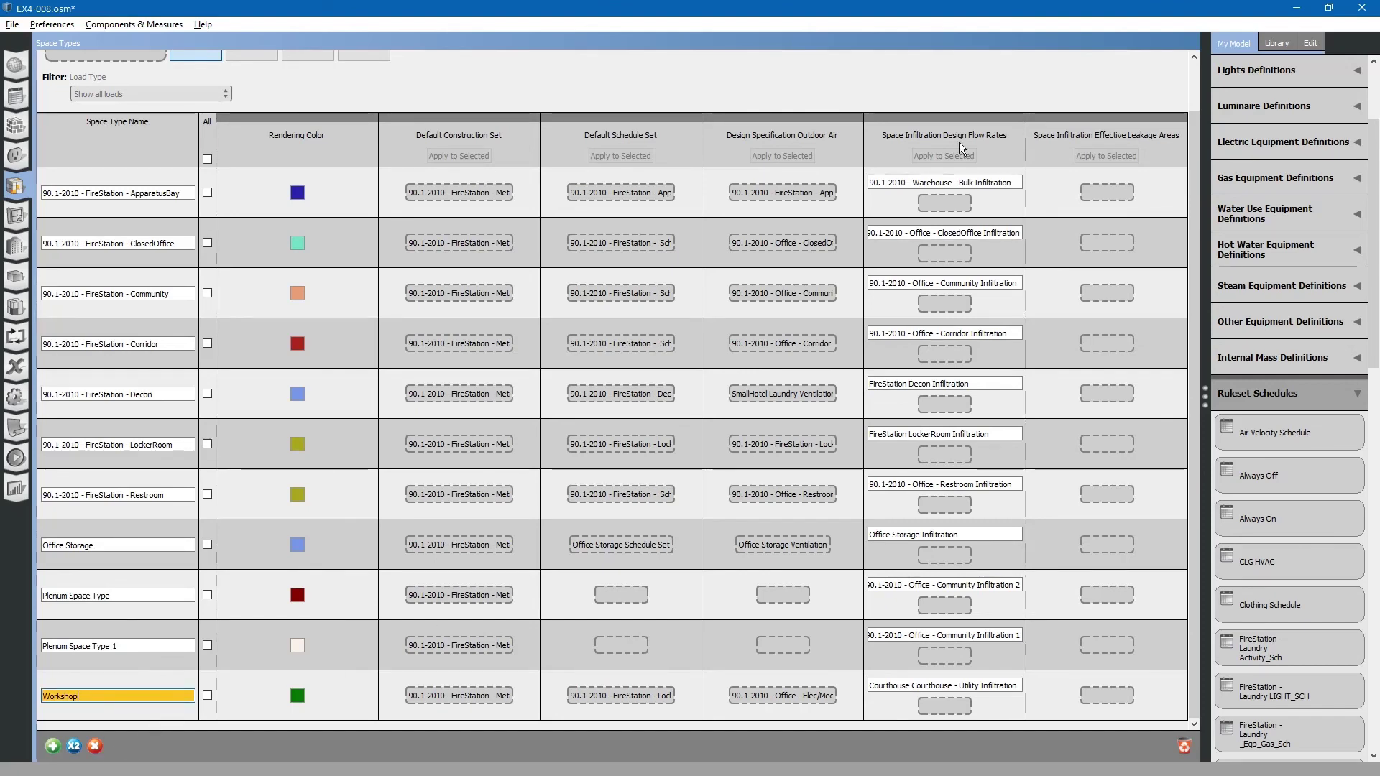
{"action": "left_click", "coordinate": [1311, 43]}
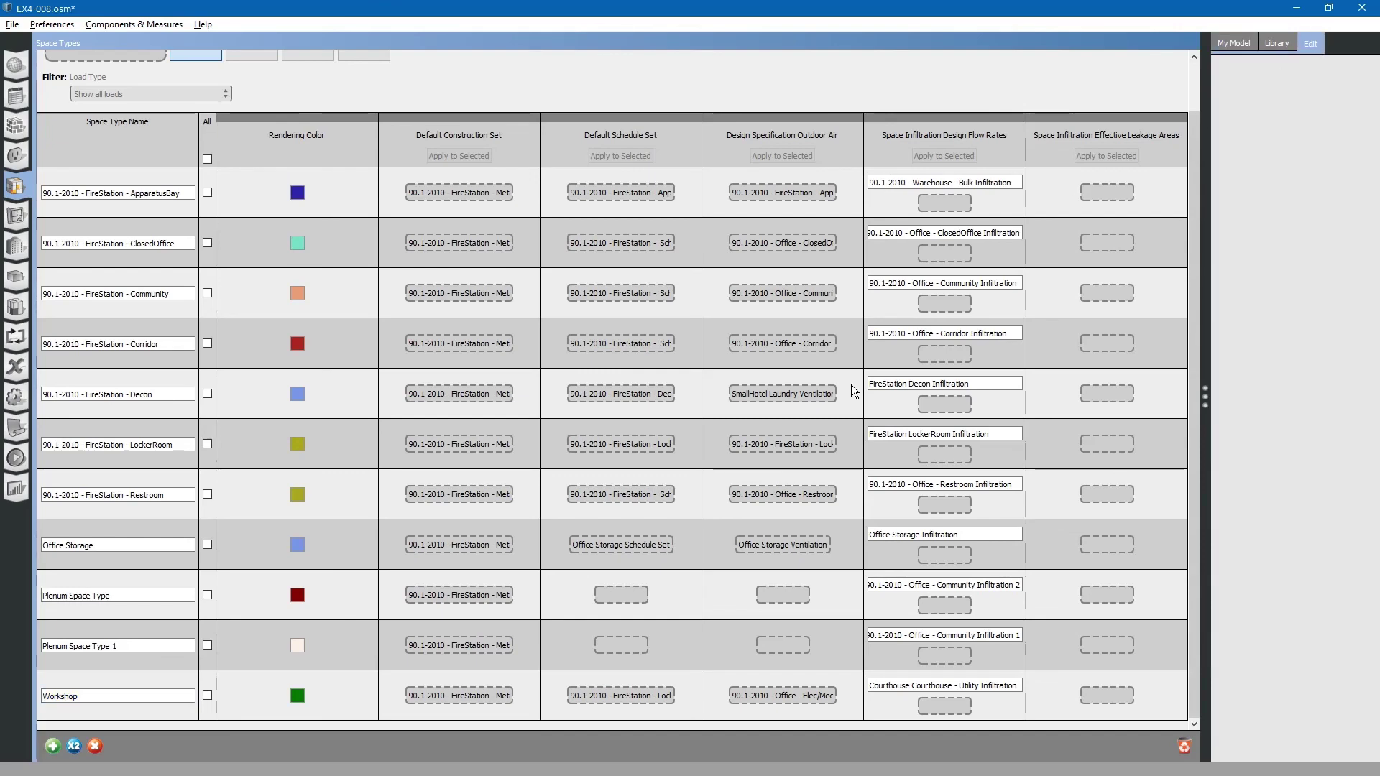
{"action": "left_click", "coordinate": [200, 699]}
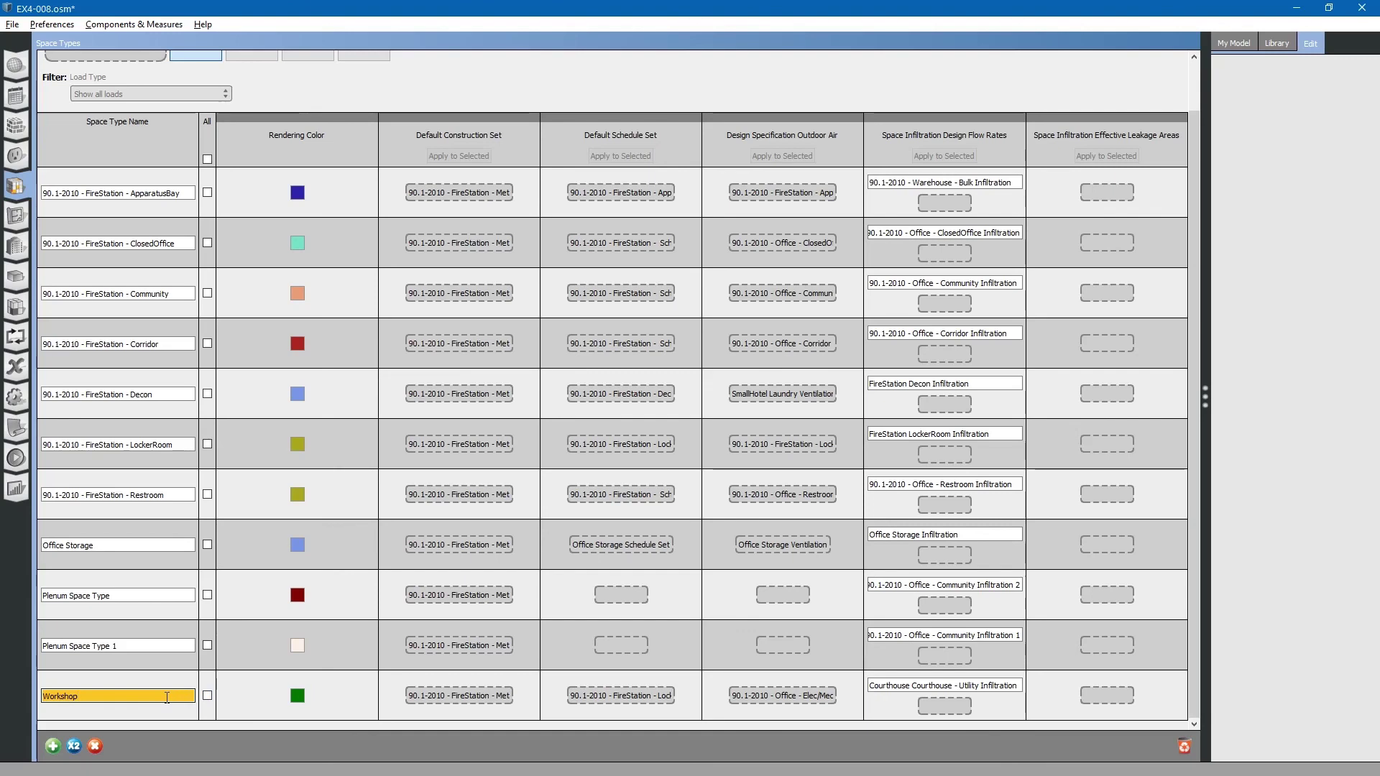
{"action": "left_click", "coordinate": [95, 747]}
{"action": "left_click", "coordinate": [207, 695]}
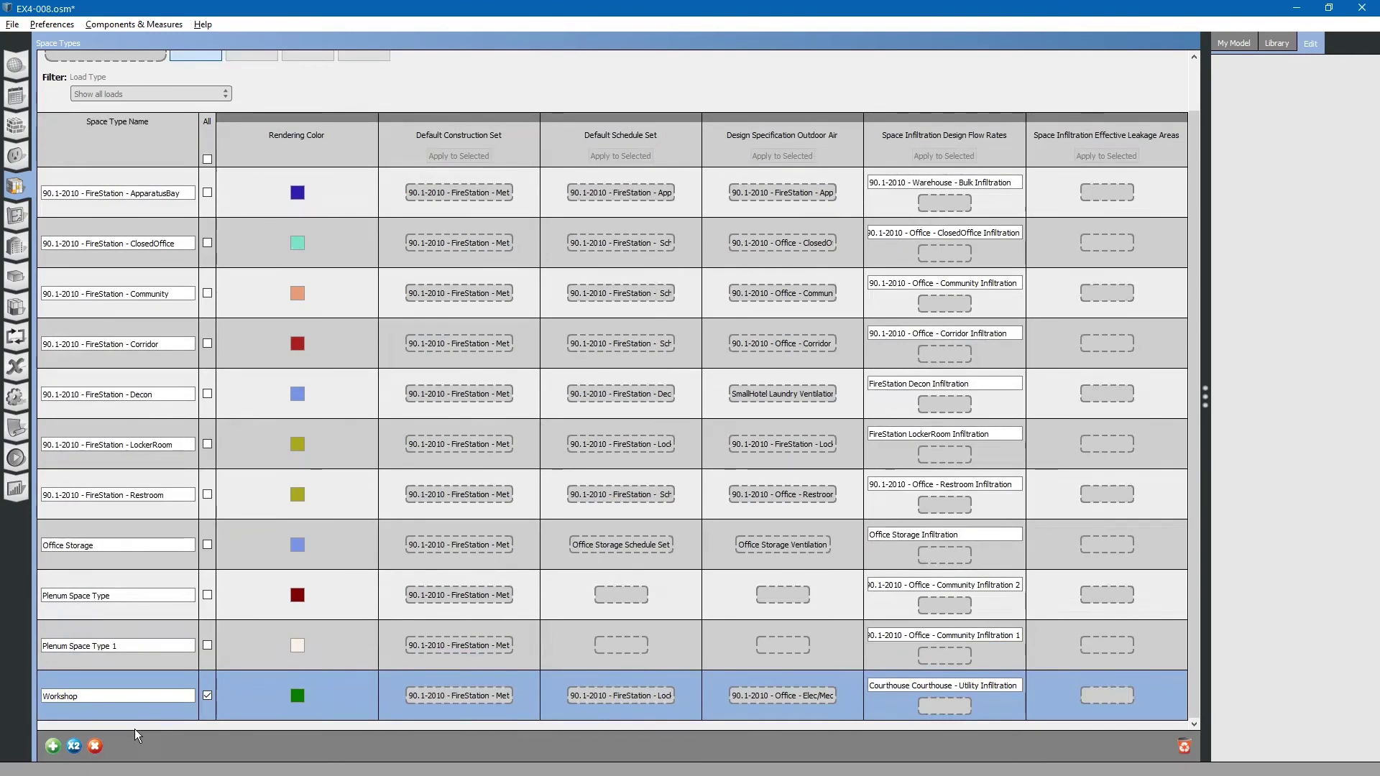
{"action": "left_click", "coordinate": [95, 747]}
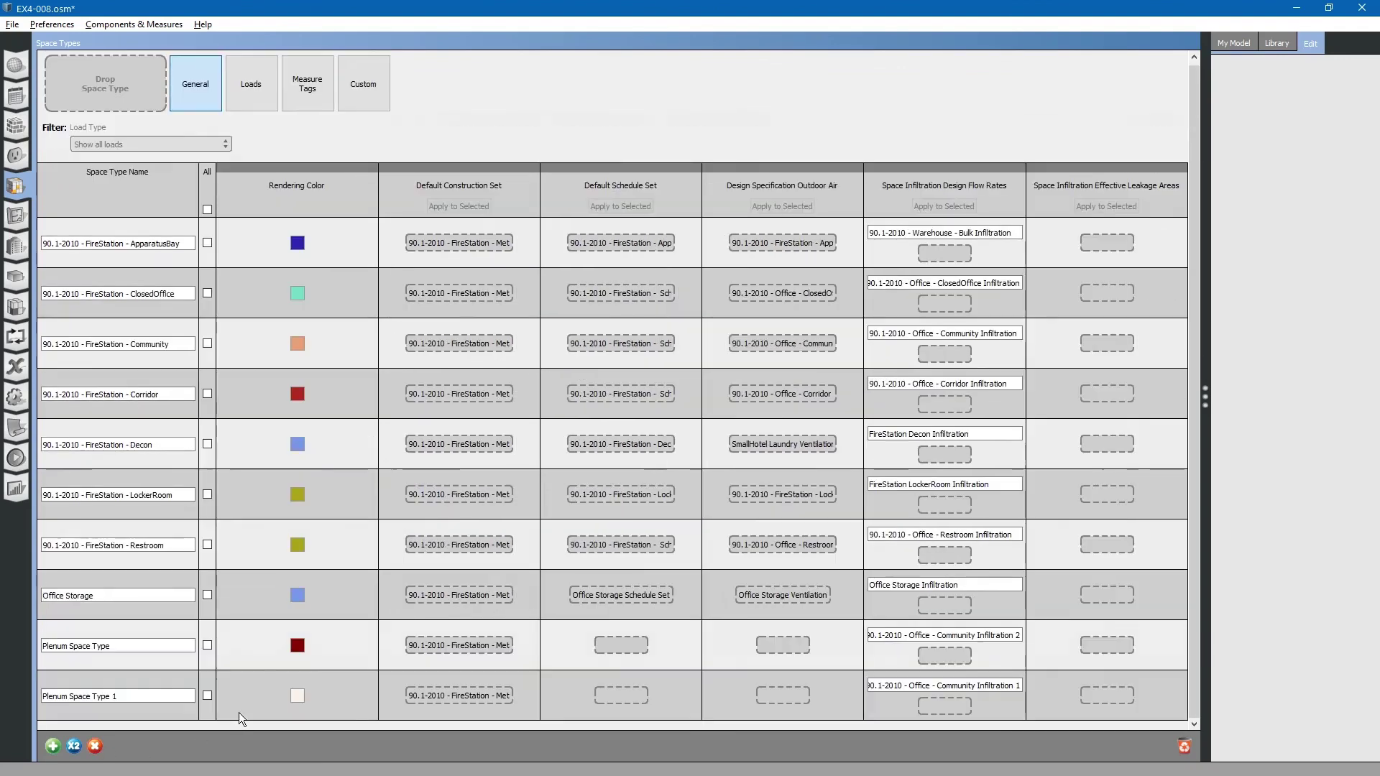